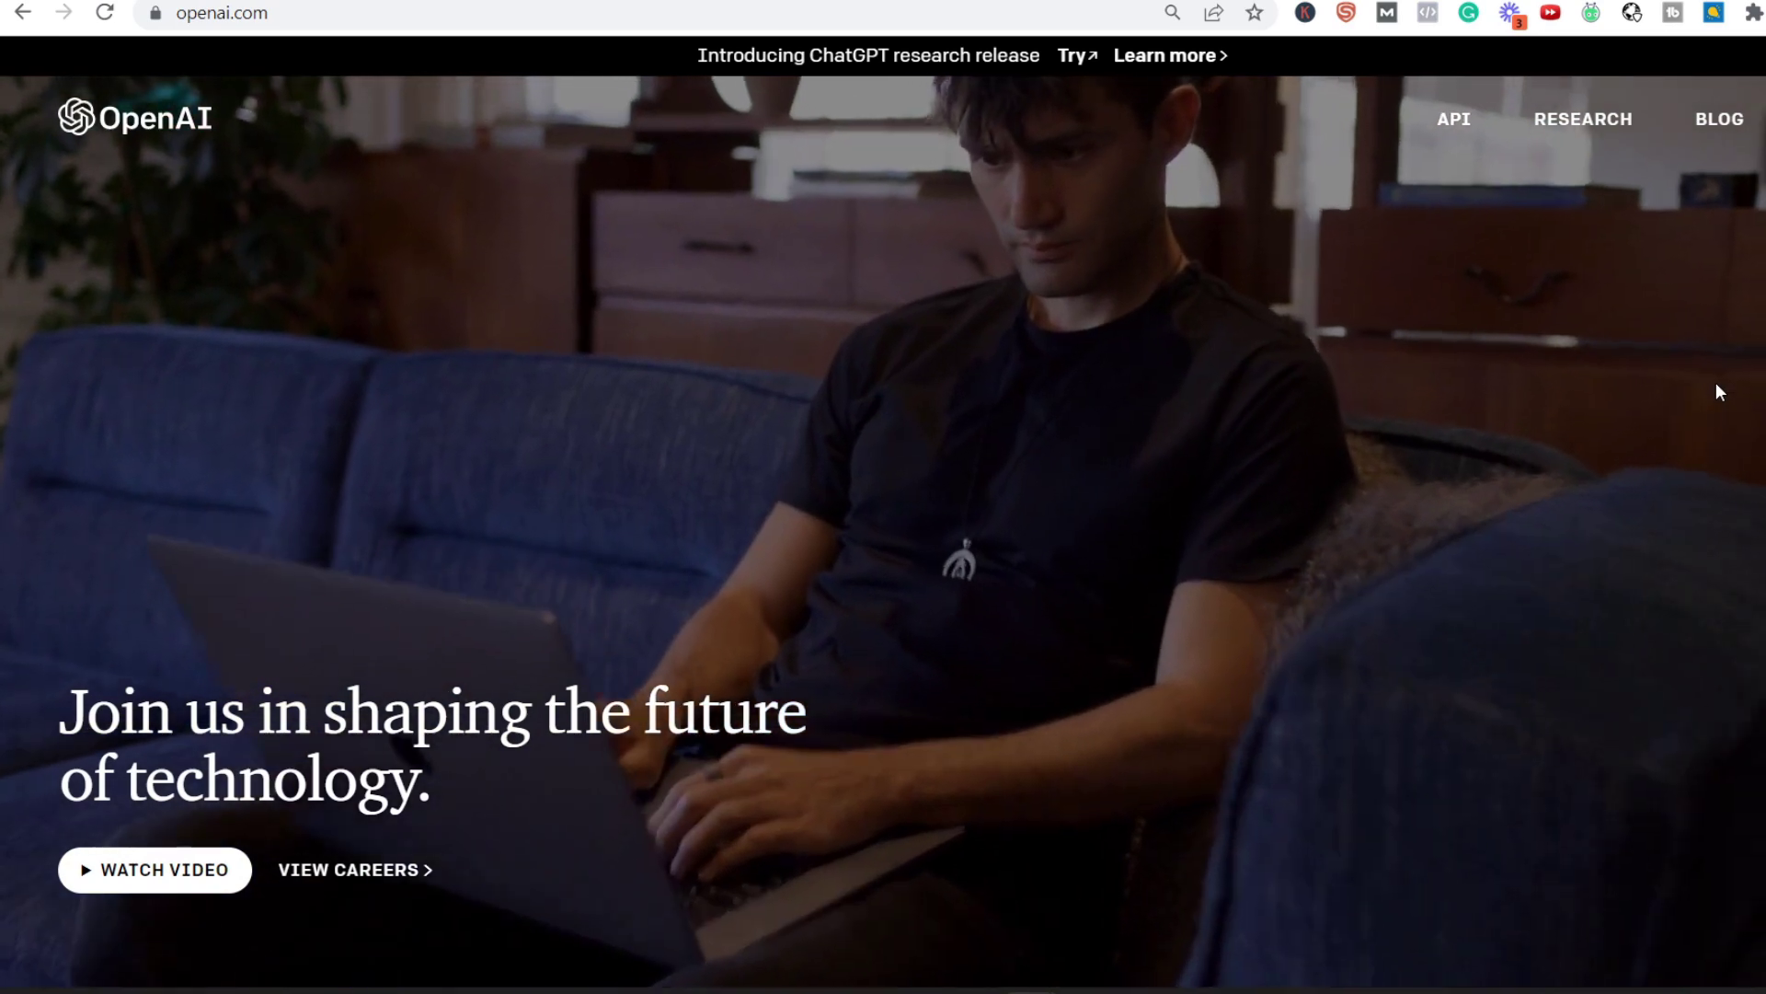
# Step: Ask ChatGPT 'what are the top 5 most successful nfl teams'
pyautogui.scroll(-4, 654, 430)
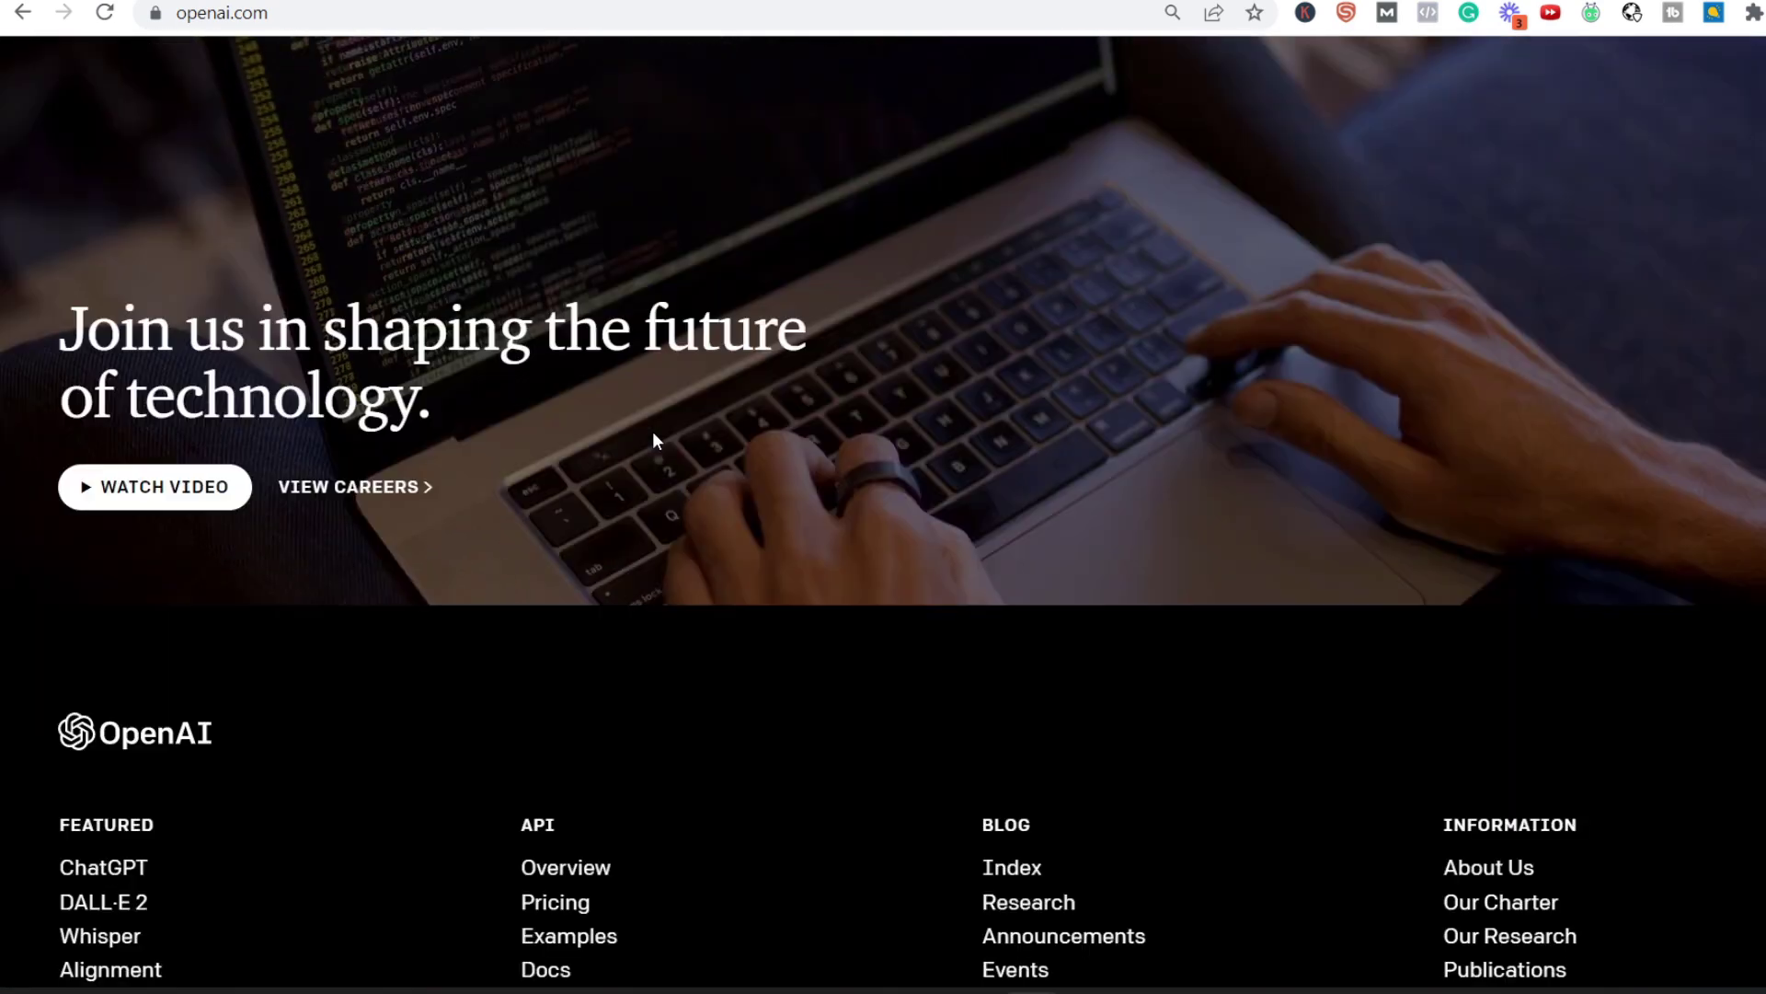
pyautogui.scroll(-1, 598, 459)
pyautogui.scroll(3, 323, 658)
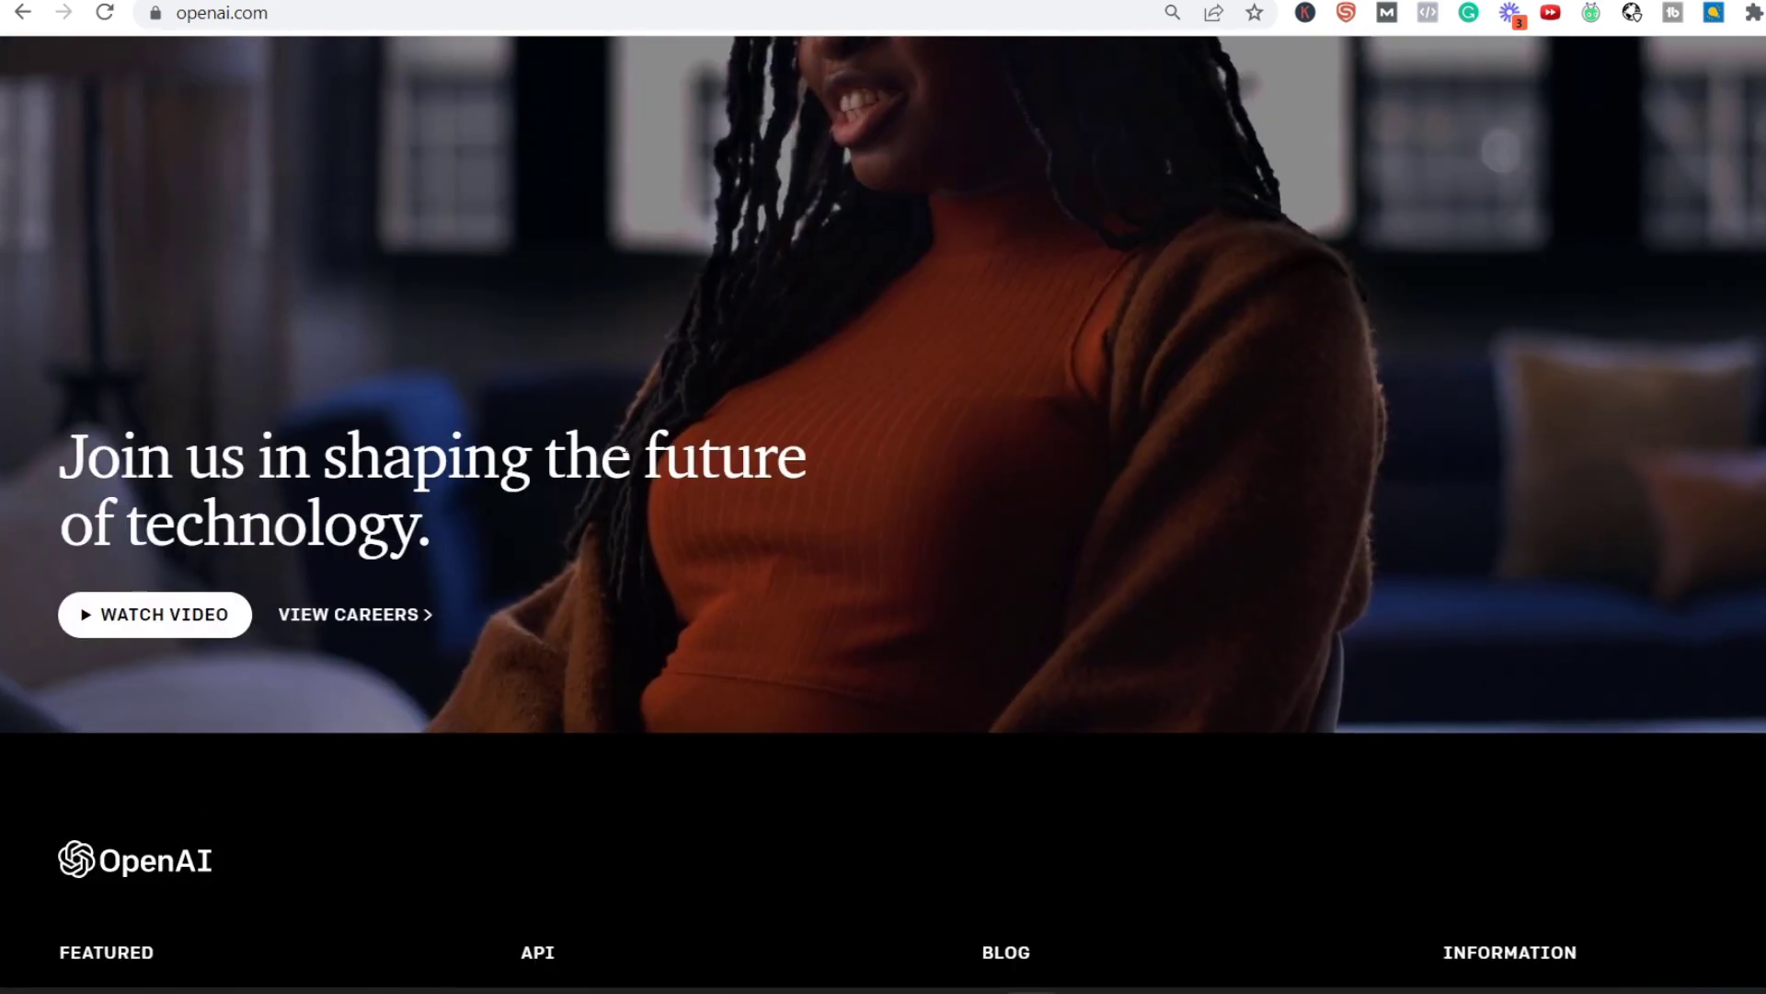
pyautogui.scroll(3, 493, 420)
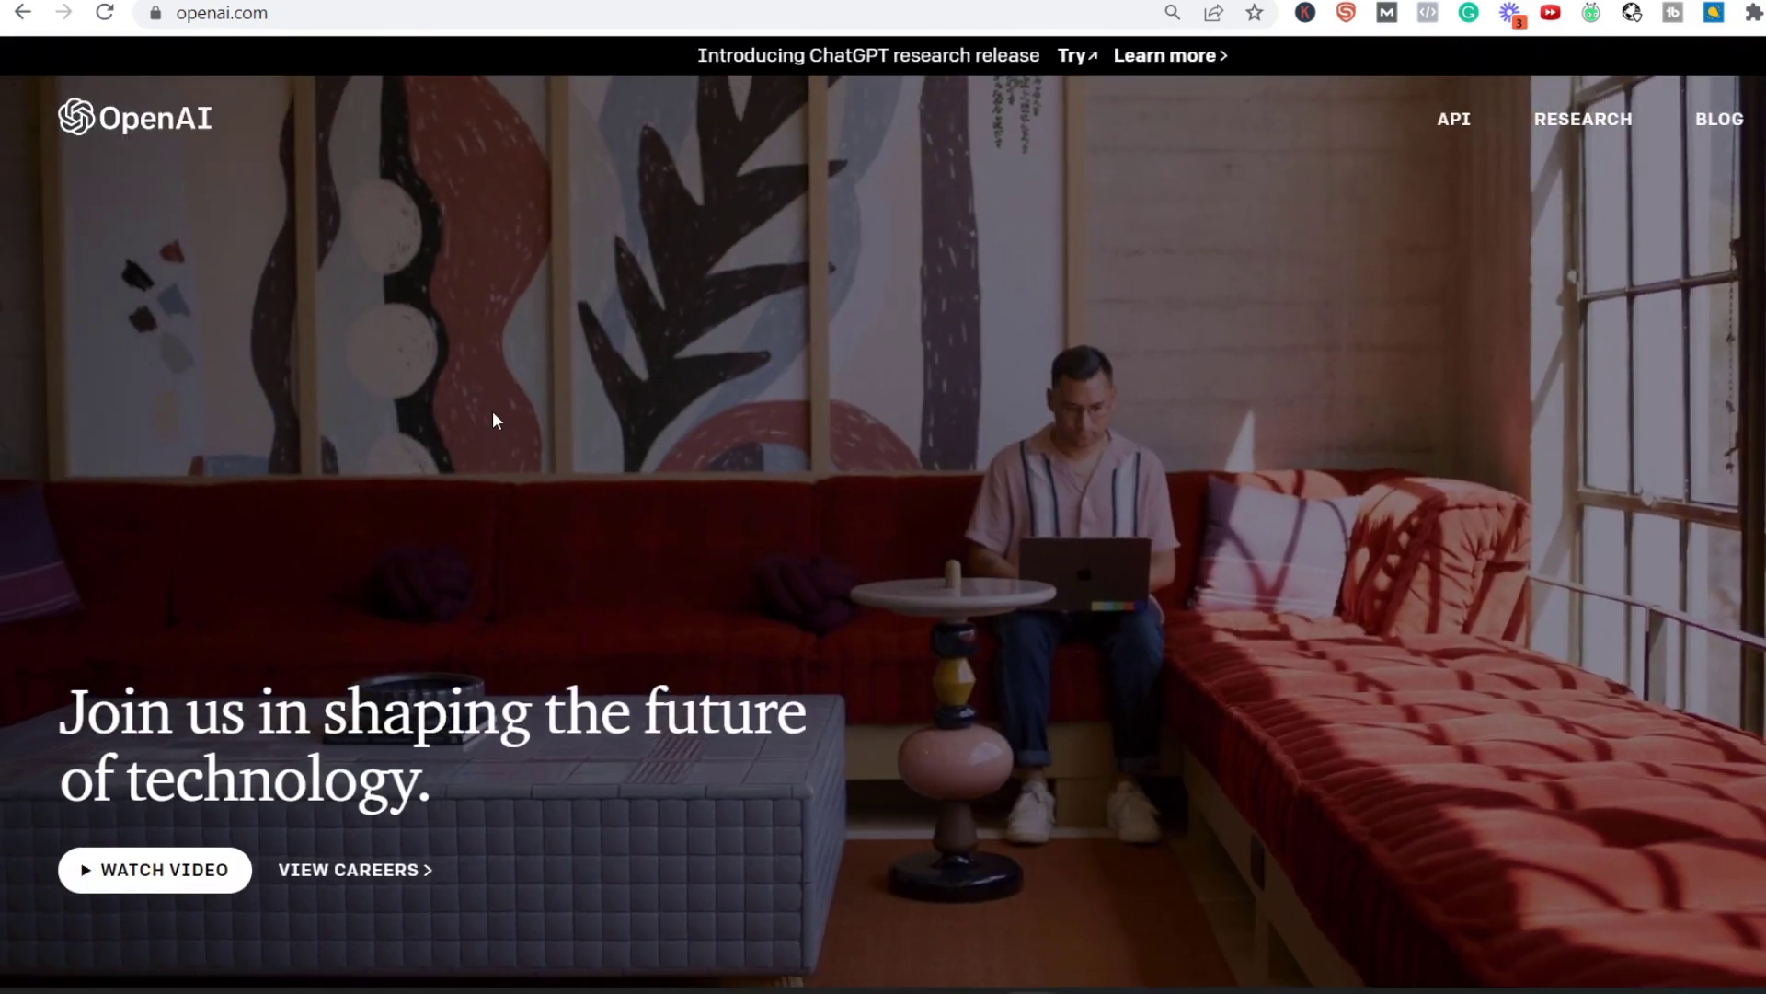
pyautogui.scroll(-4, 494, 420)
pyautogui.scroll(4, 604, 258)
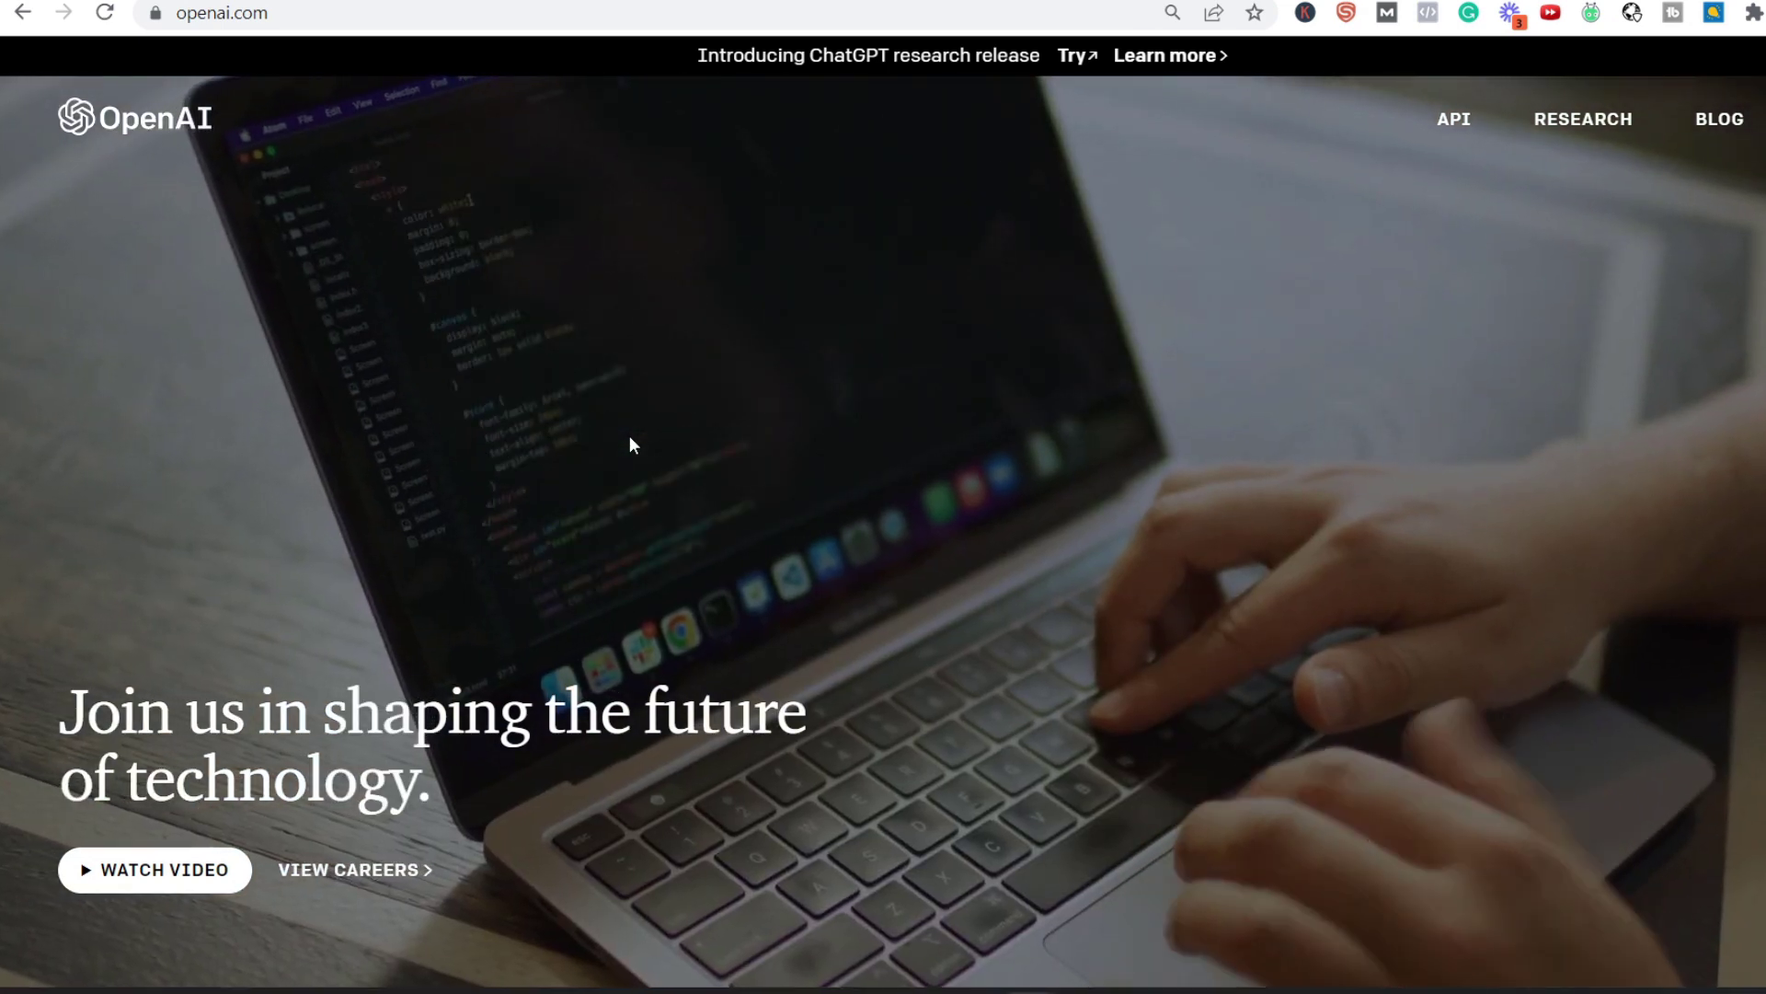
pyautogui.scroll(-4, 634, 438)
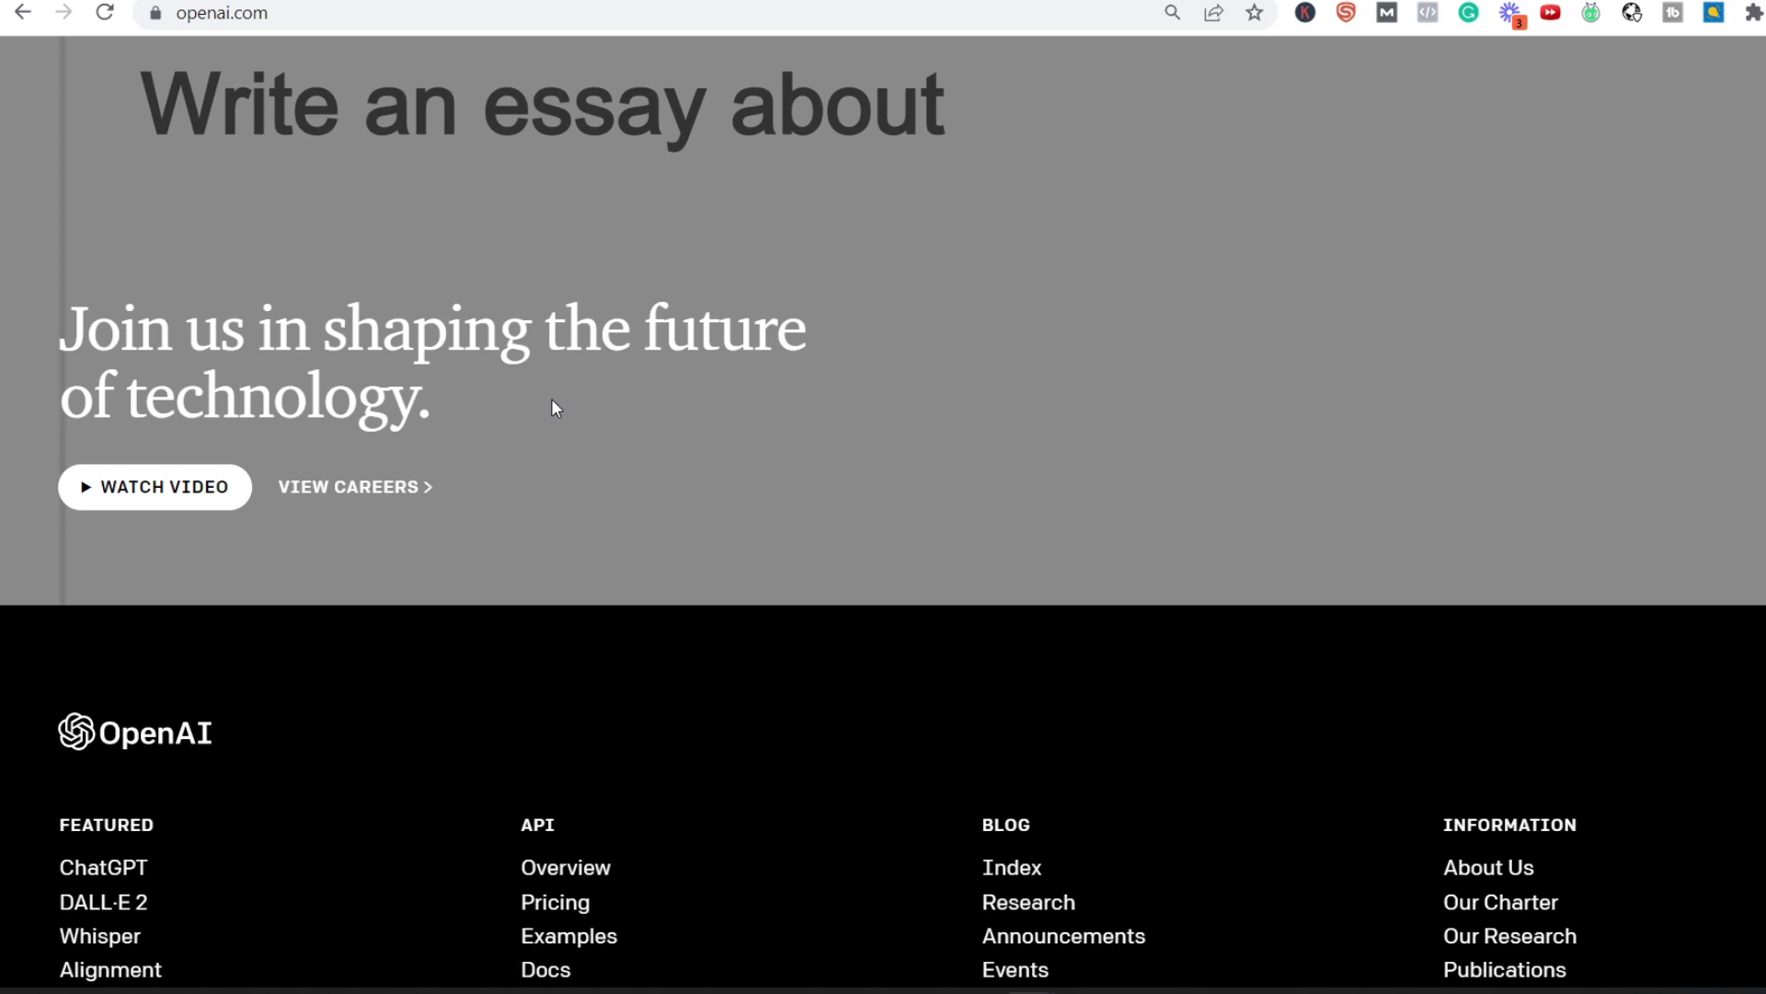
pyautogui.scroll(4, 550, 410)
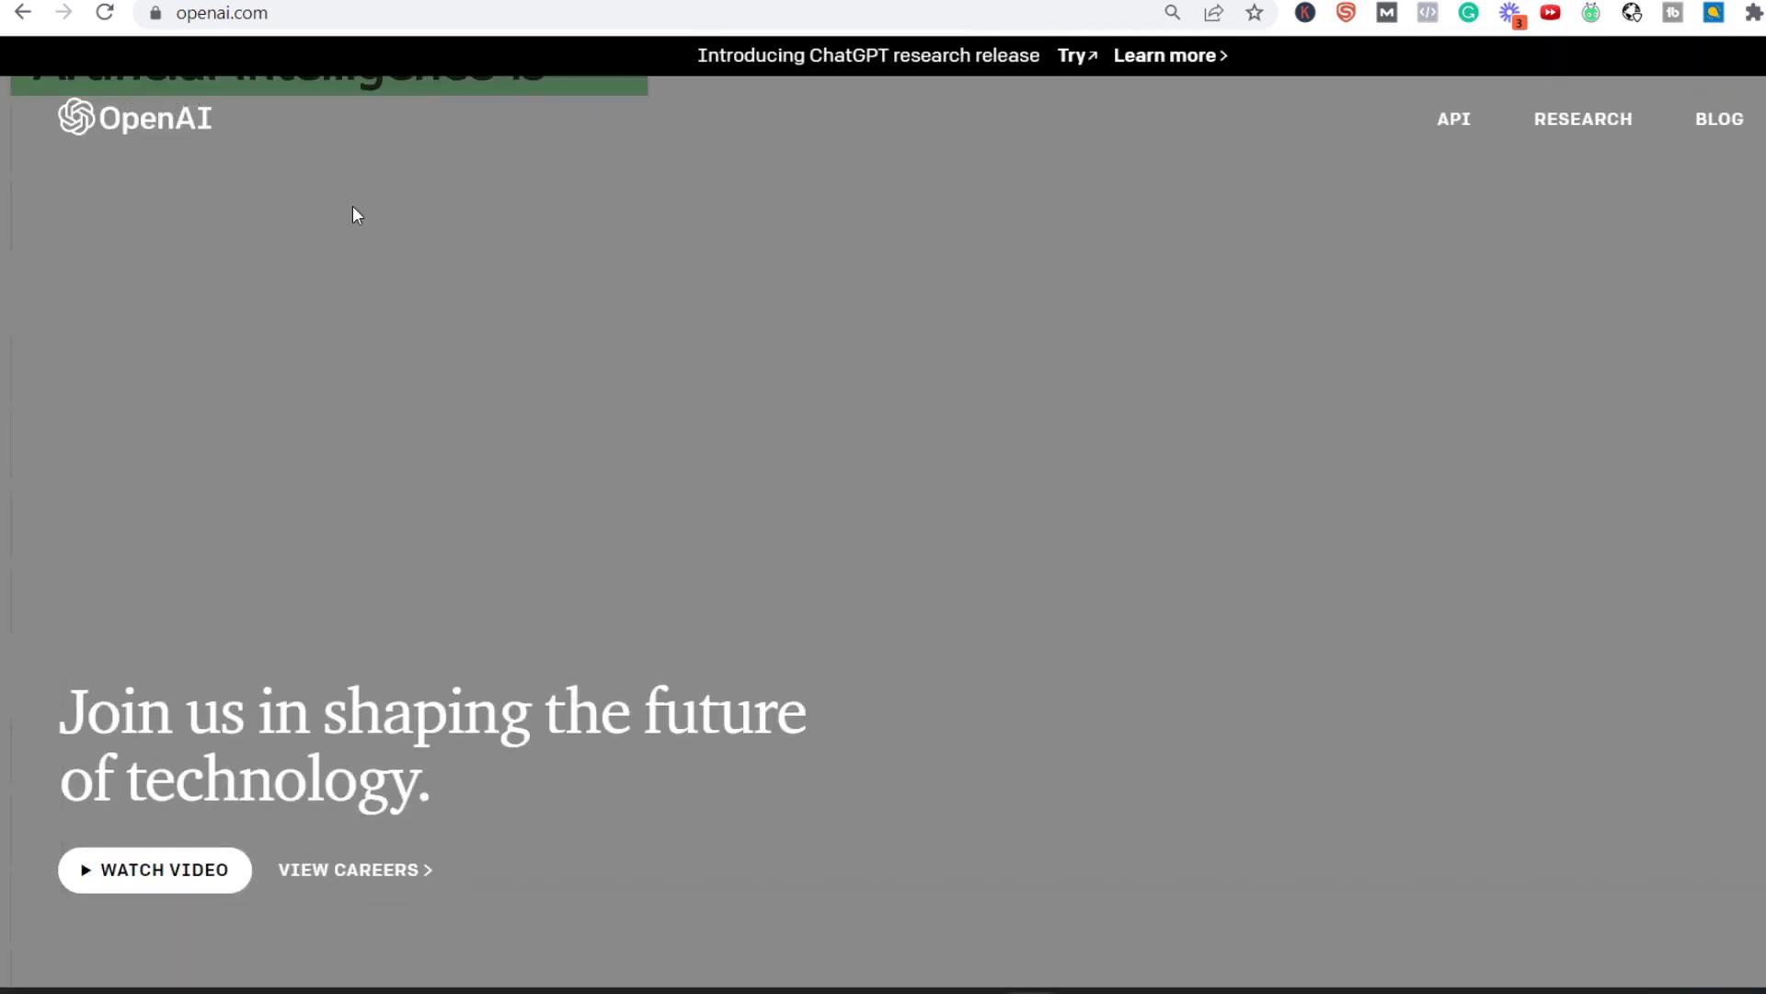
pyautogui.scroll(-4, 377, 207)
pyautogui.scroll(-3, 632, 289)
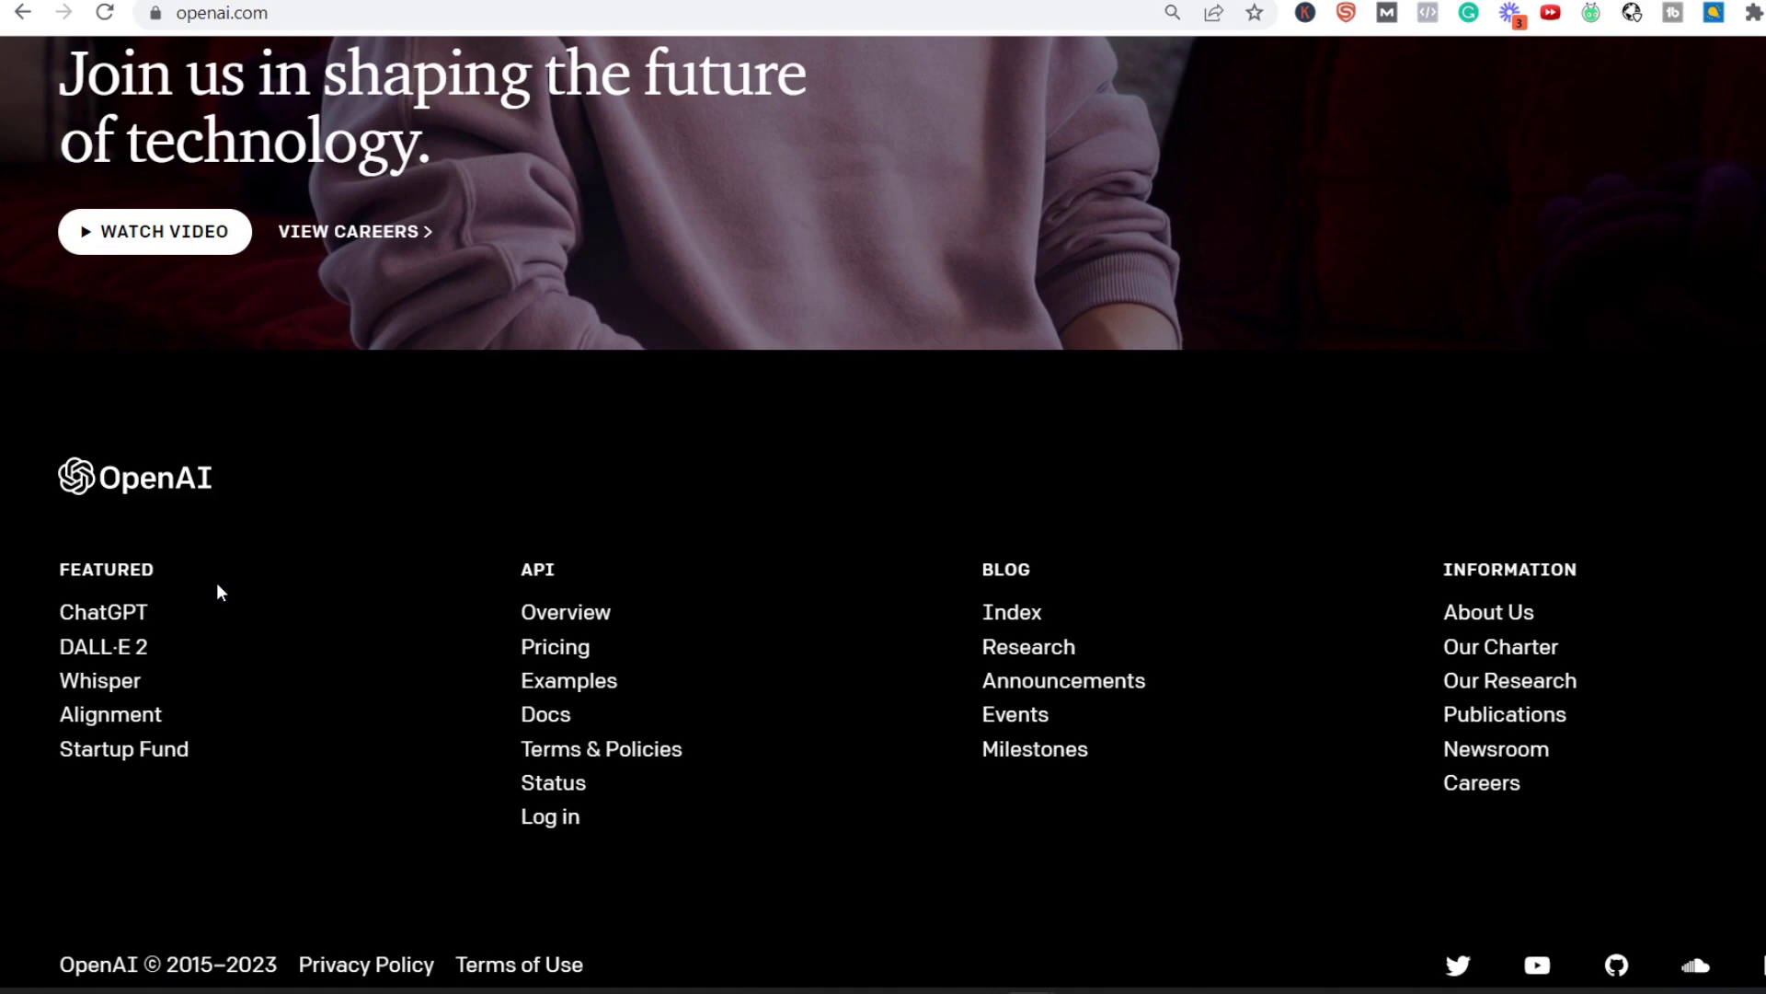
pyautogui.click(129, 622)
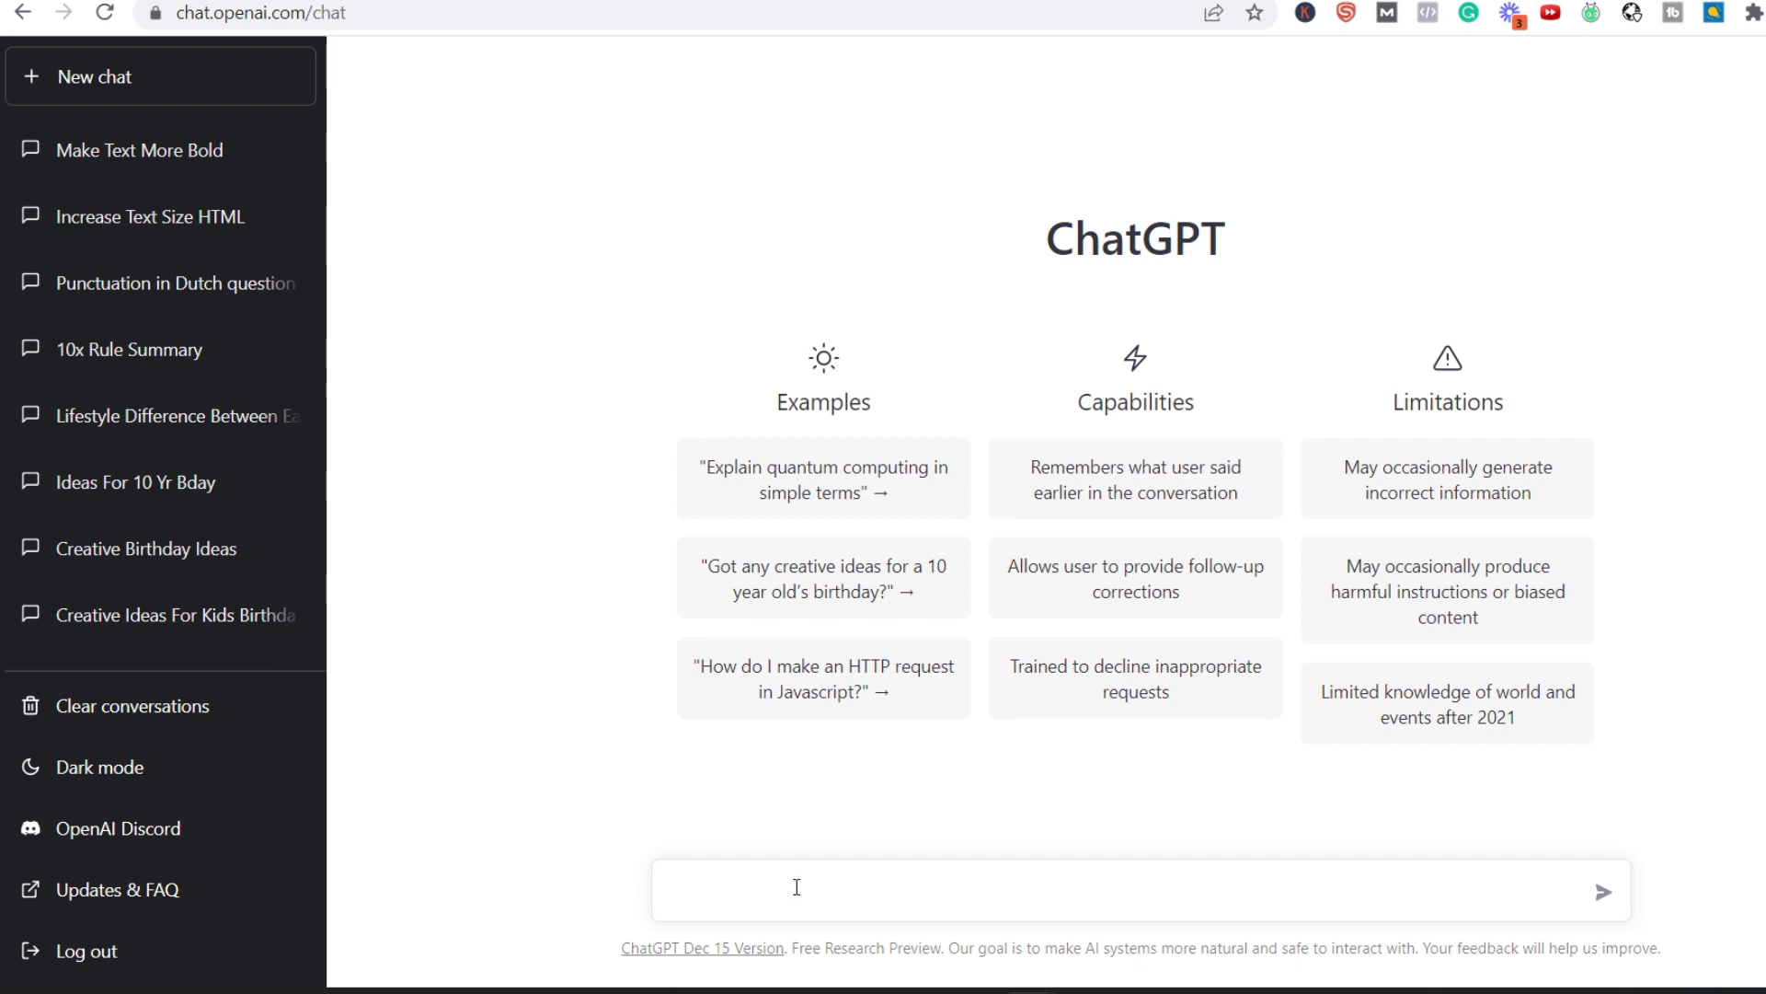
pyautogui.write('t are the top 5 most succe')
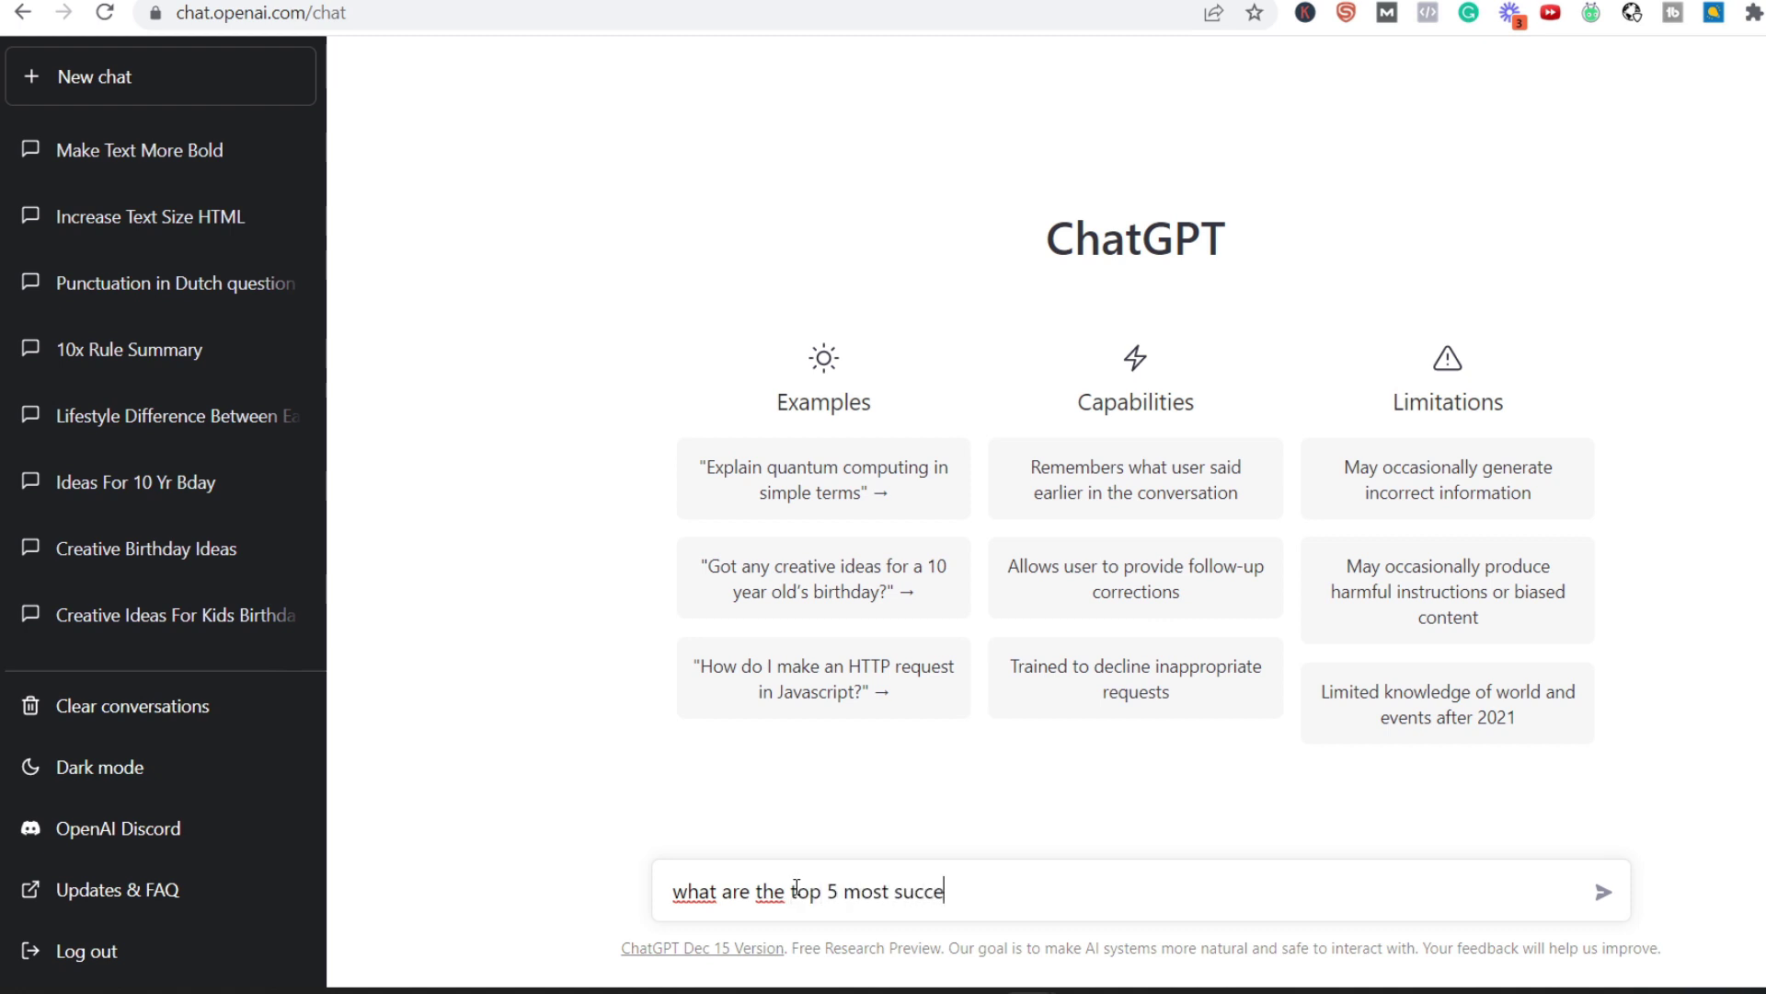
pyautogui.write('ssful nfl teams')
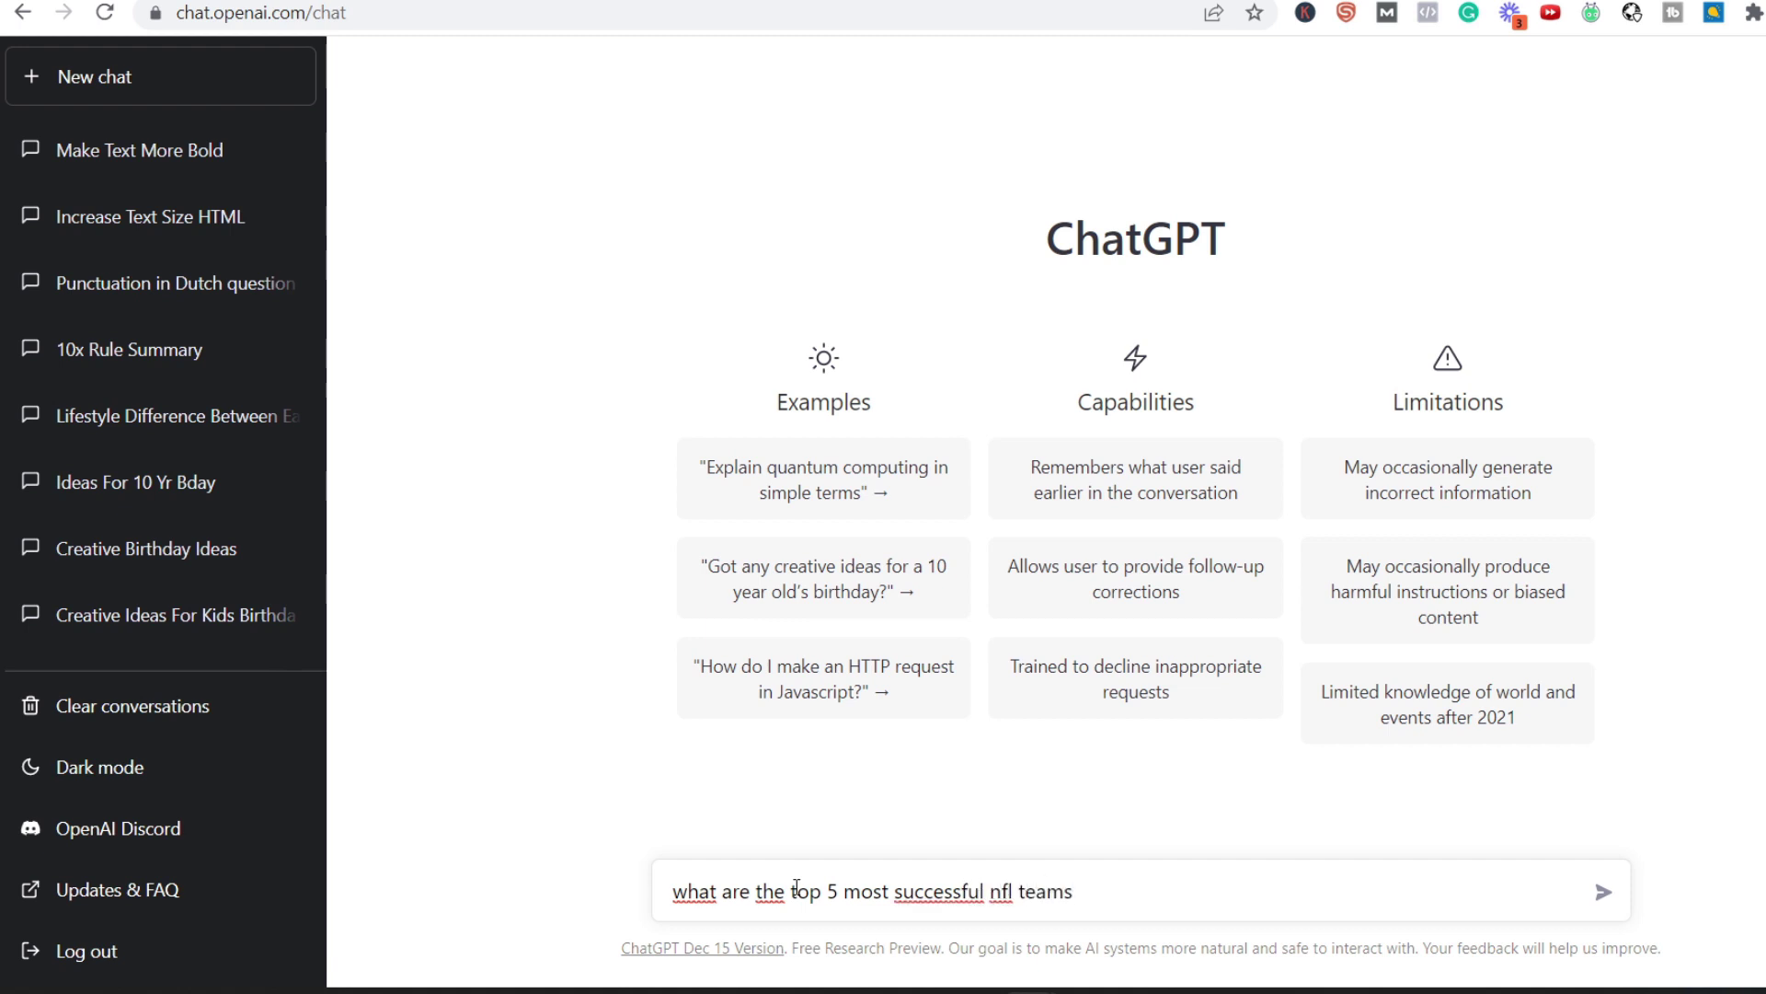
pyautogui.press('Return')
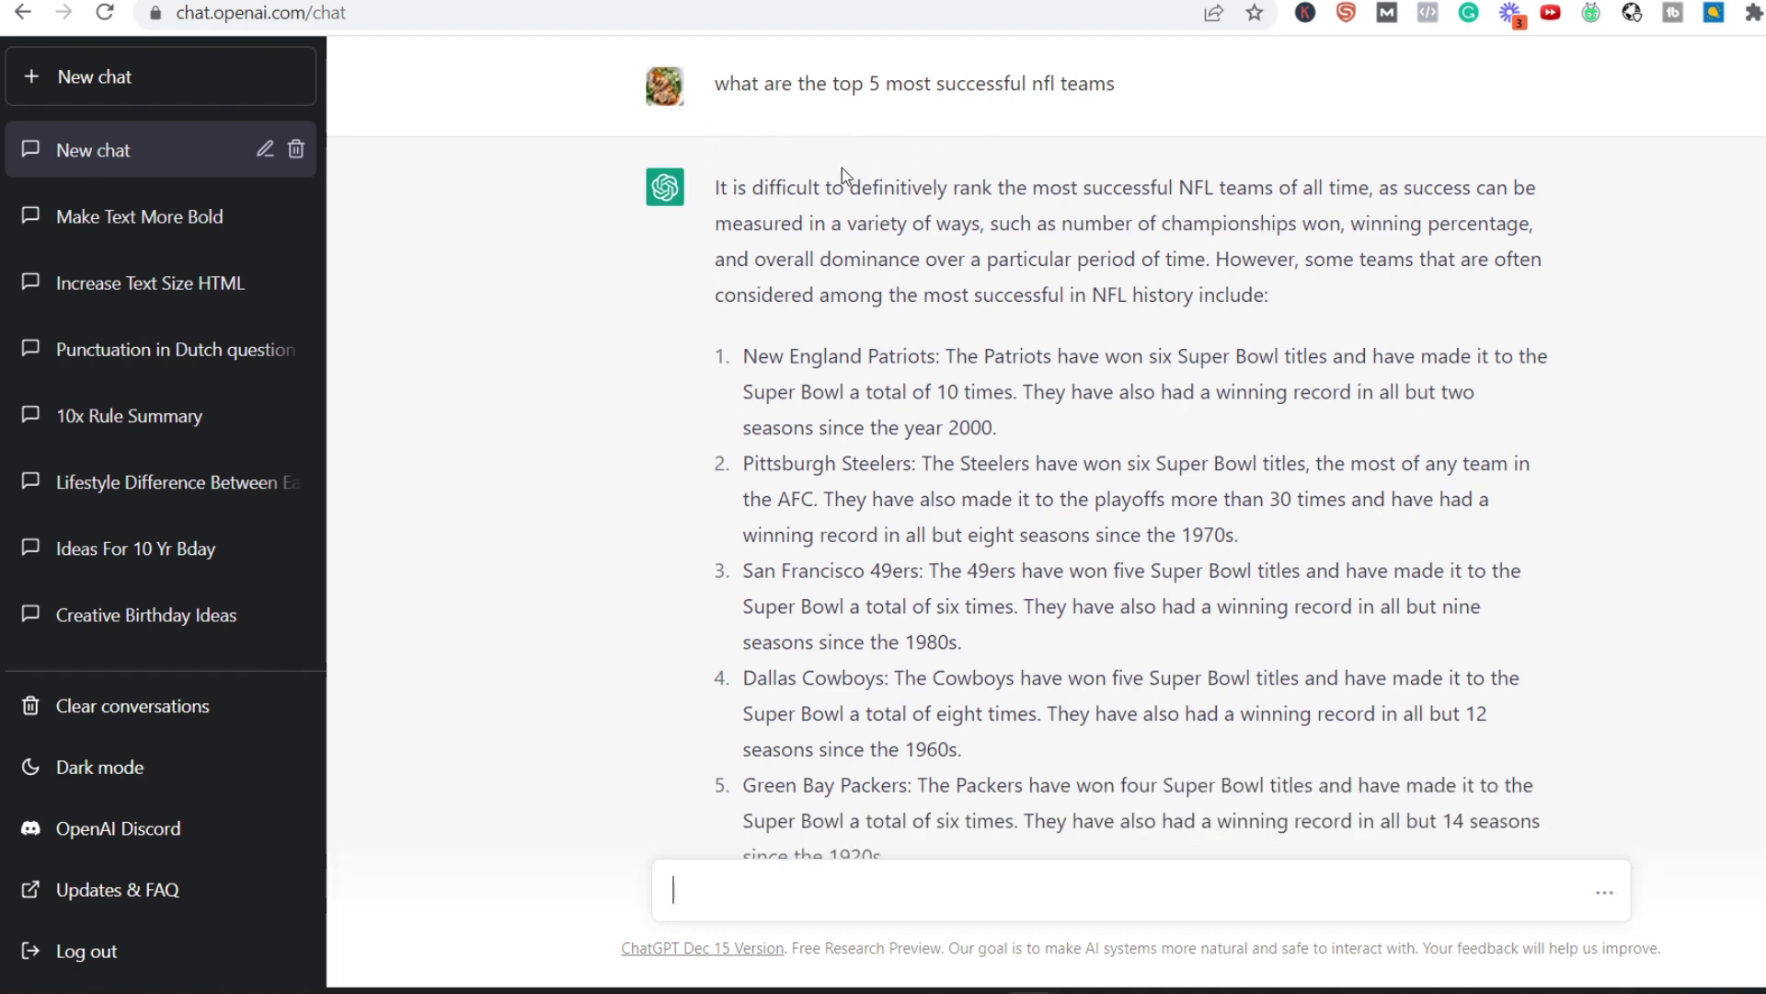
# Step: Scroll through ChatGPT's full answer listing the top five NFL teams
pyautogui.scroll(-3, 805, 419)
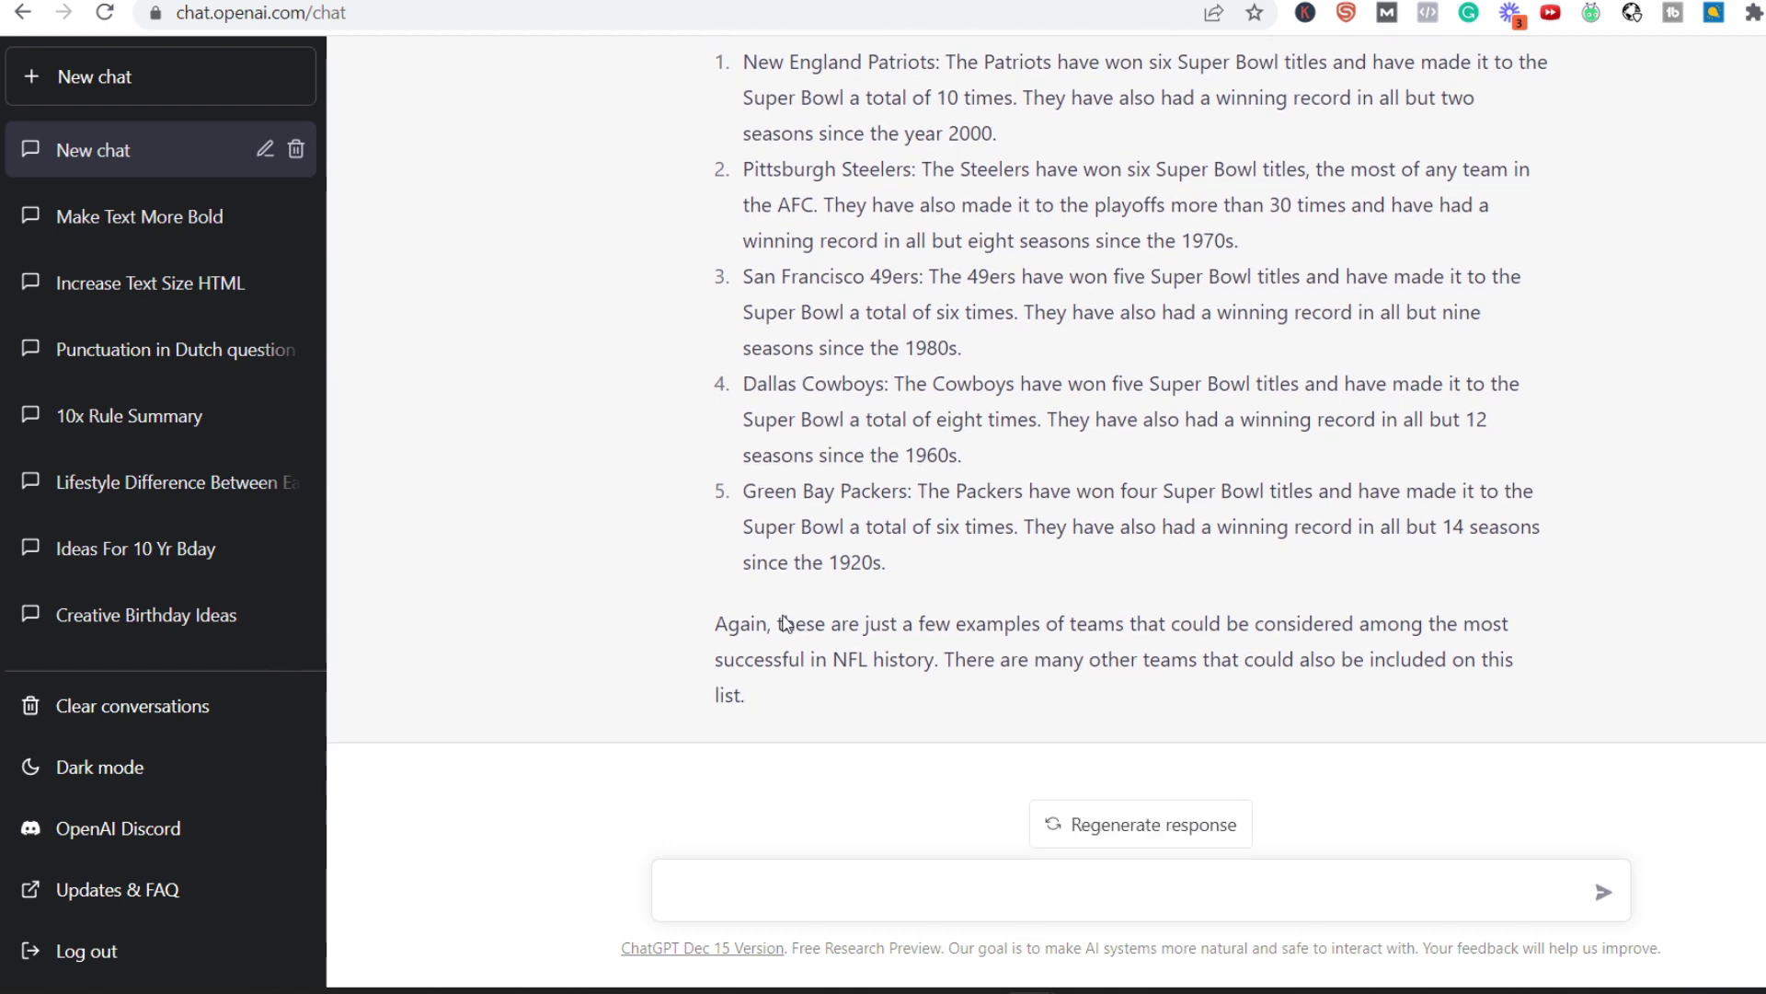
pyautogui.scroll(3, 845, 626)
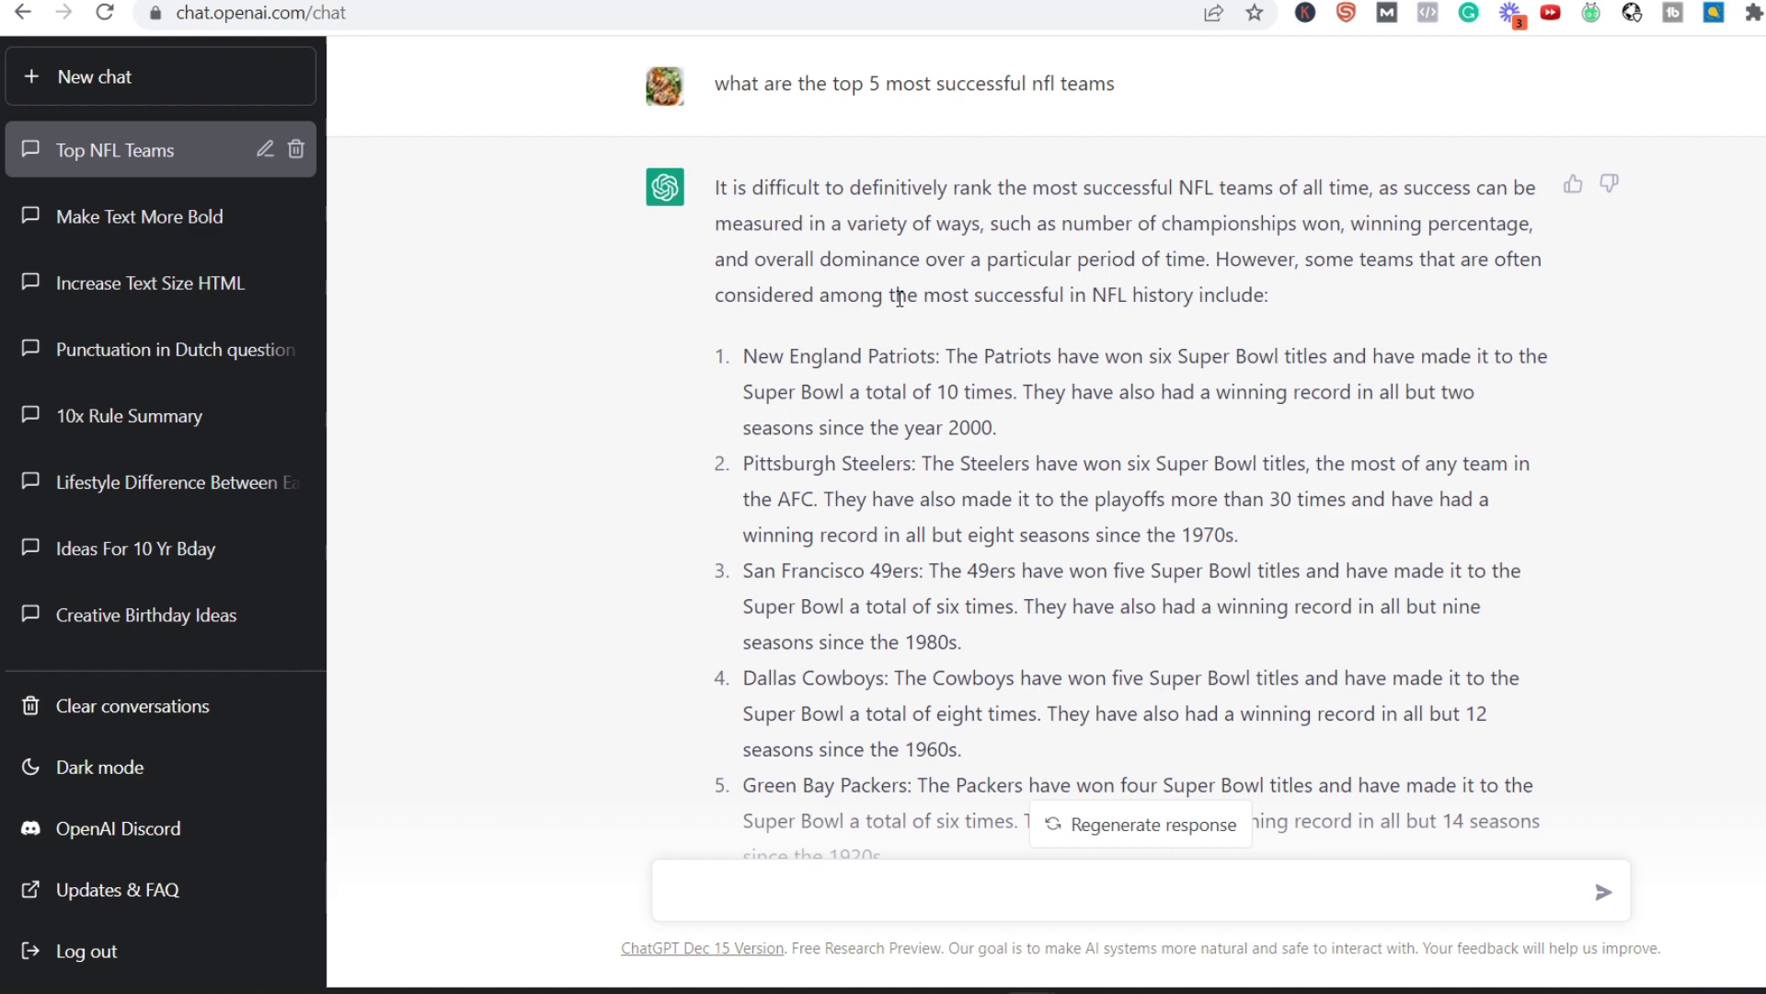
pyautogui.scroll(-3, 947, 285)
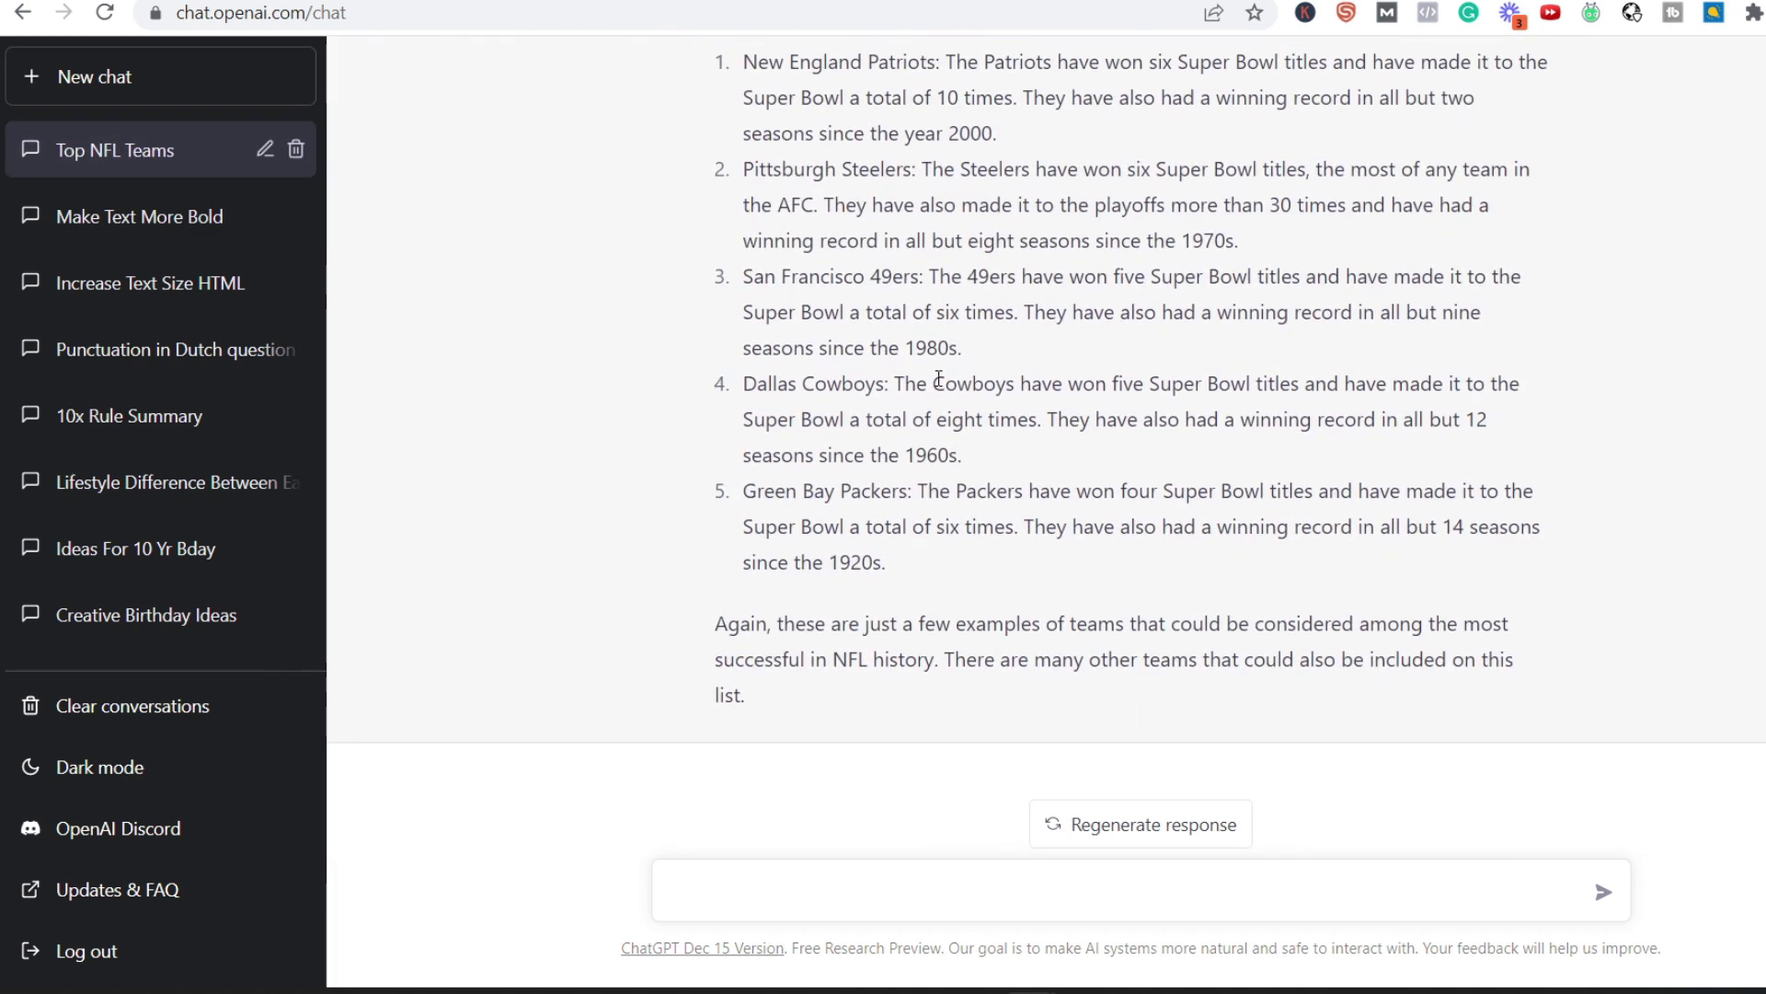
pyautogui.scroll(3, 938, 380)
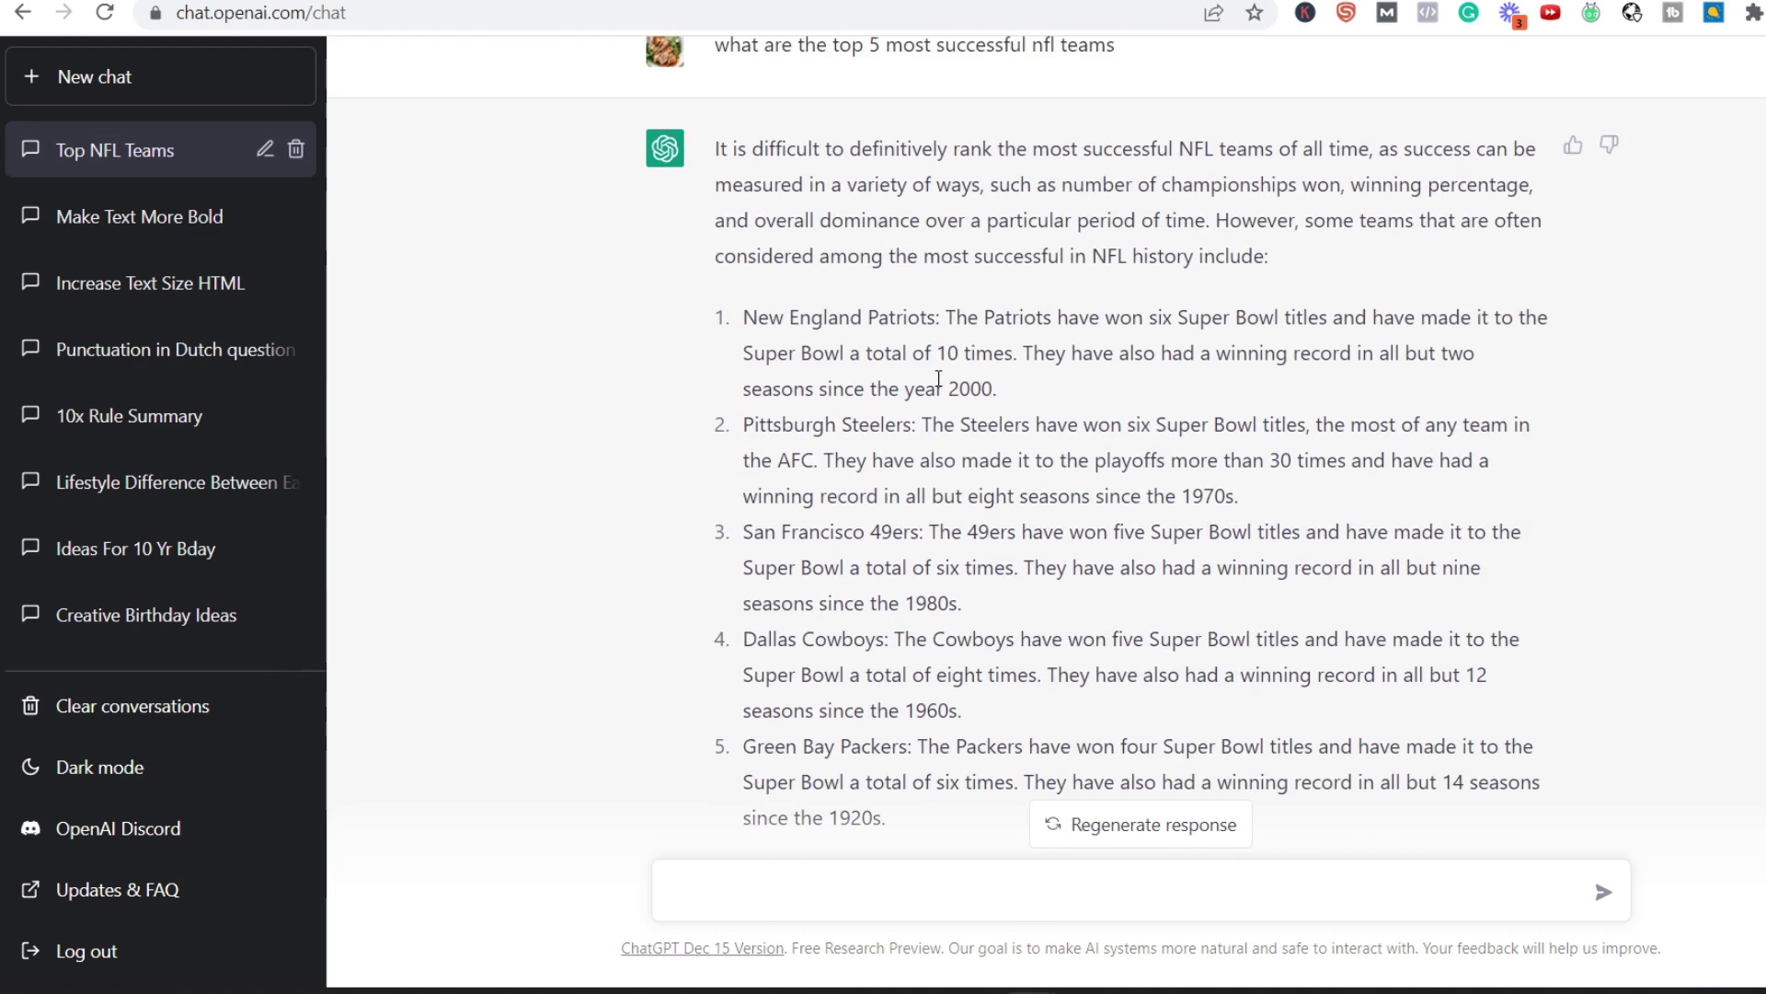
pyautogui.scroll(1, 938, 379)
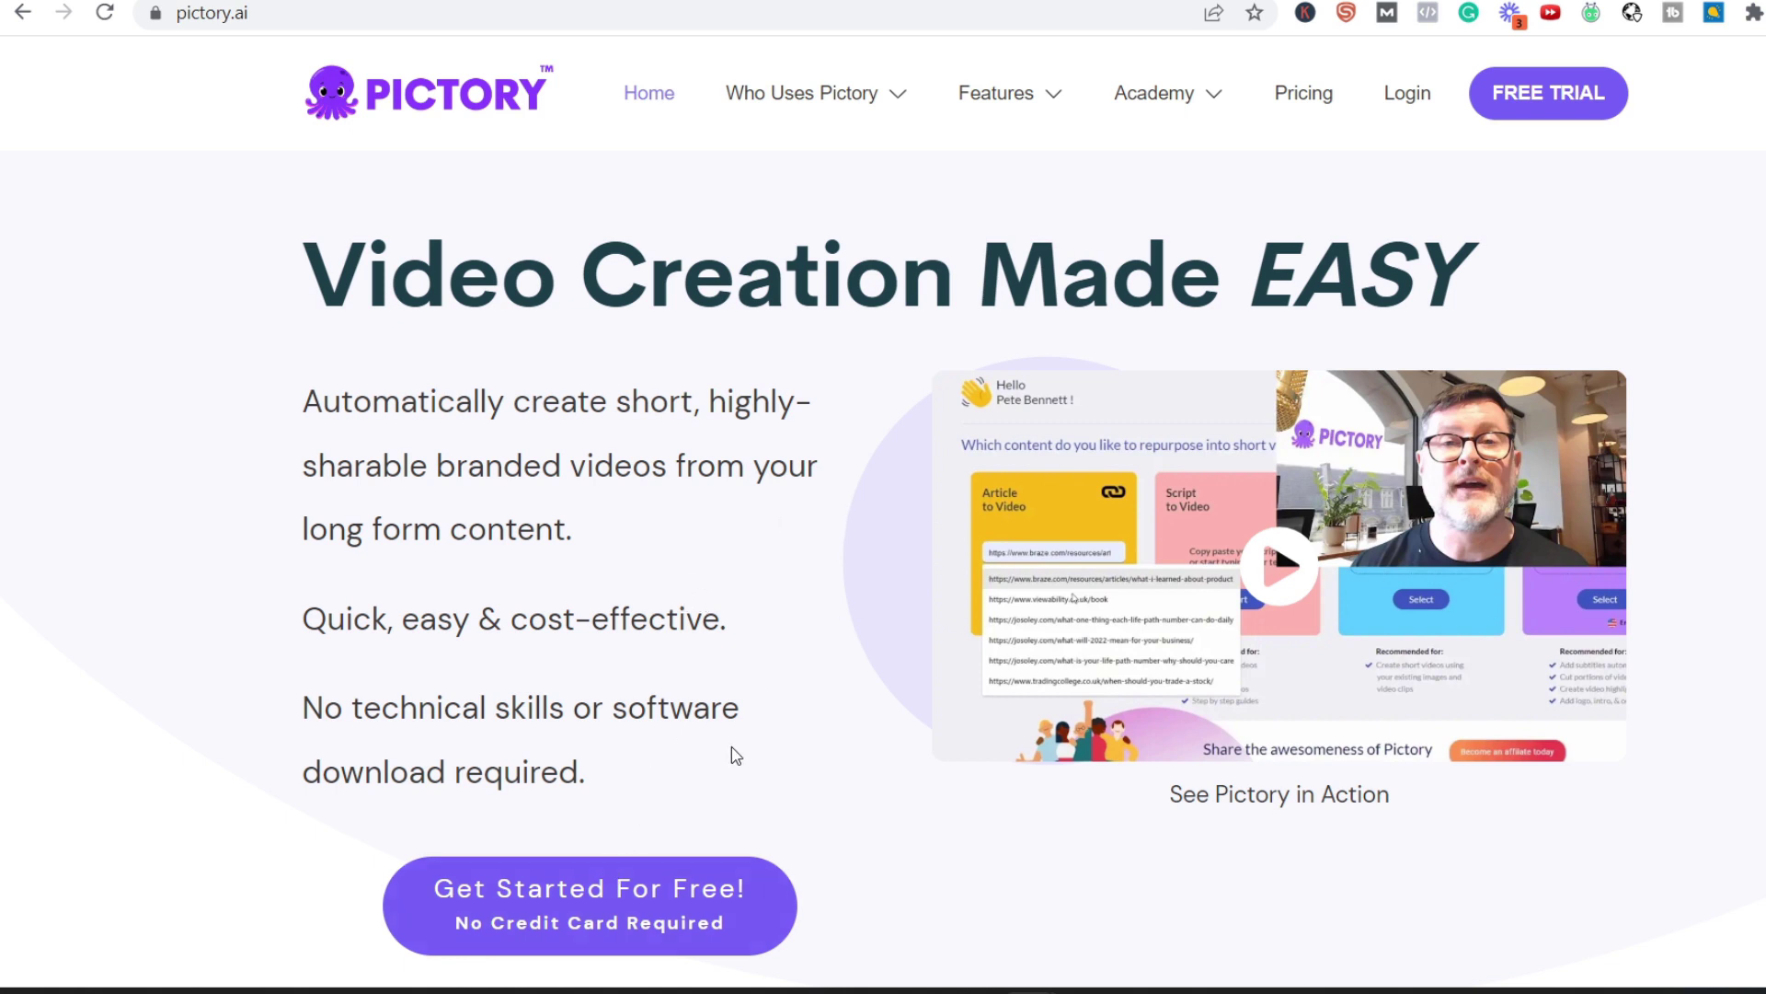
# Step: Start a new Script to Video project from the Pictory dashboard
pyautogui.scroll(-1, 731, 747)
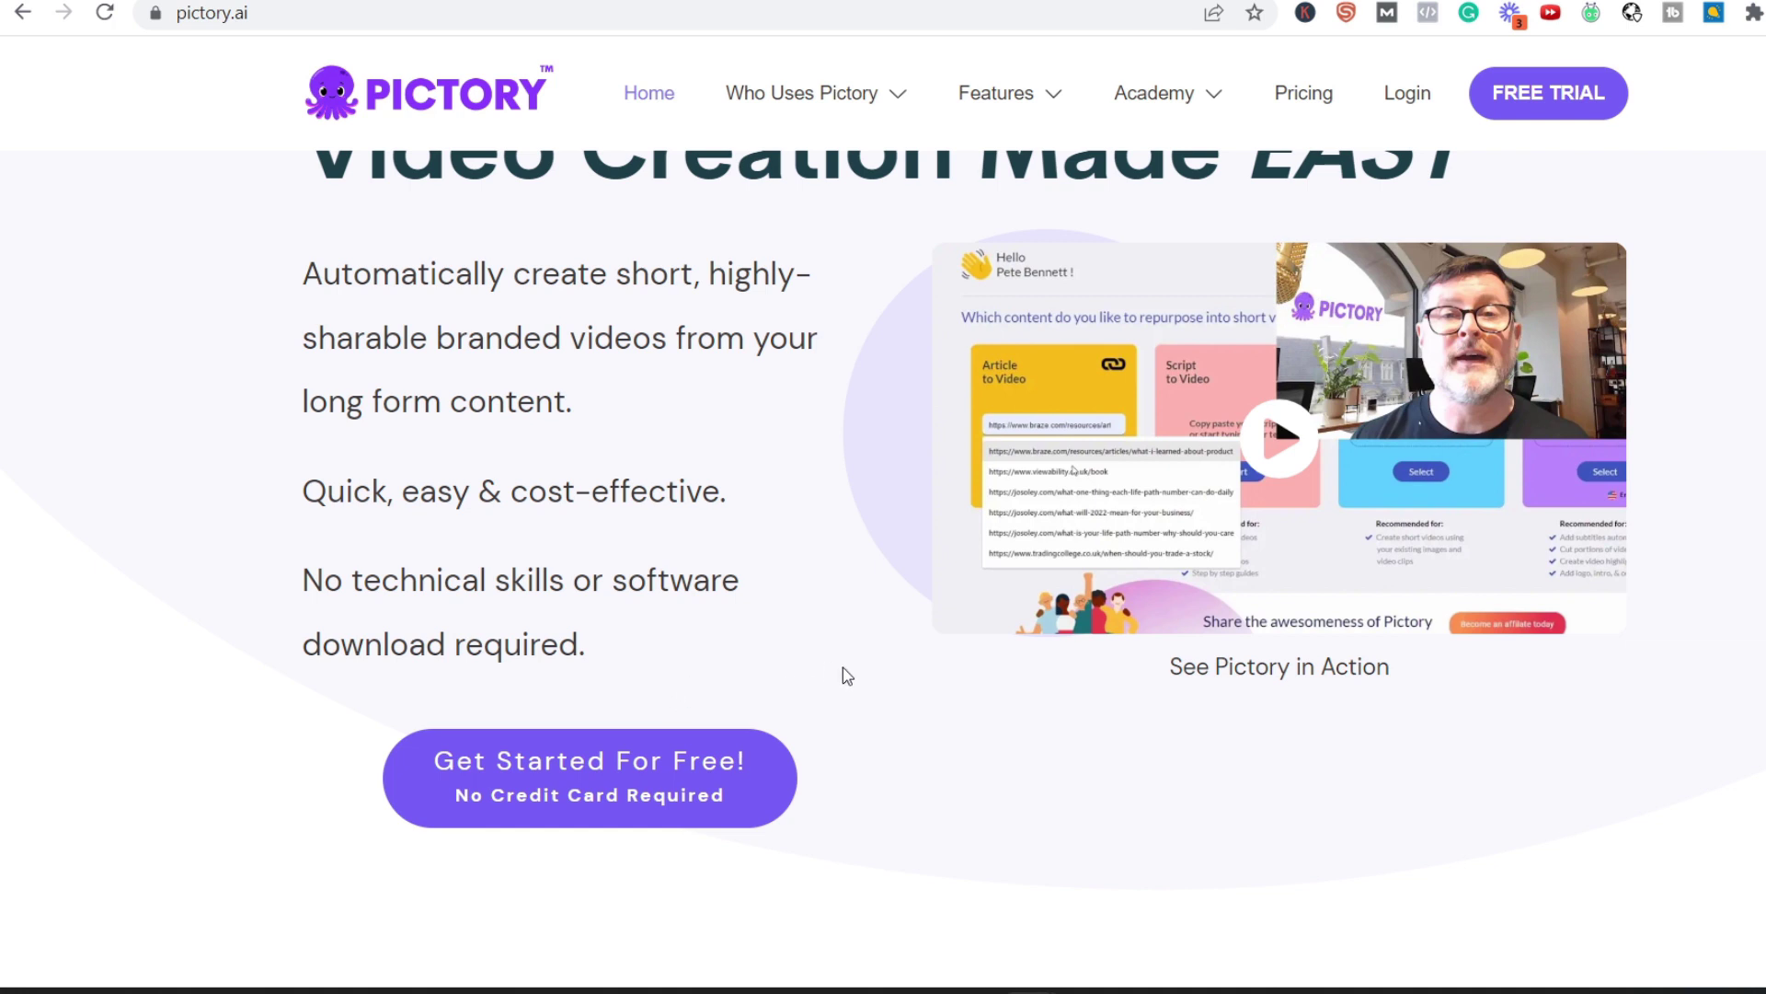
pyautogui.scroll(1, 843, 666)
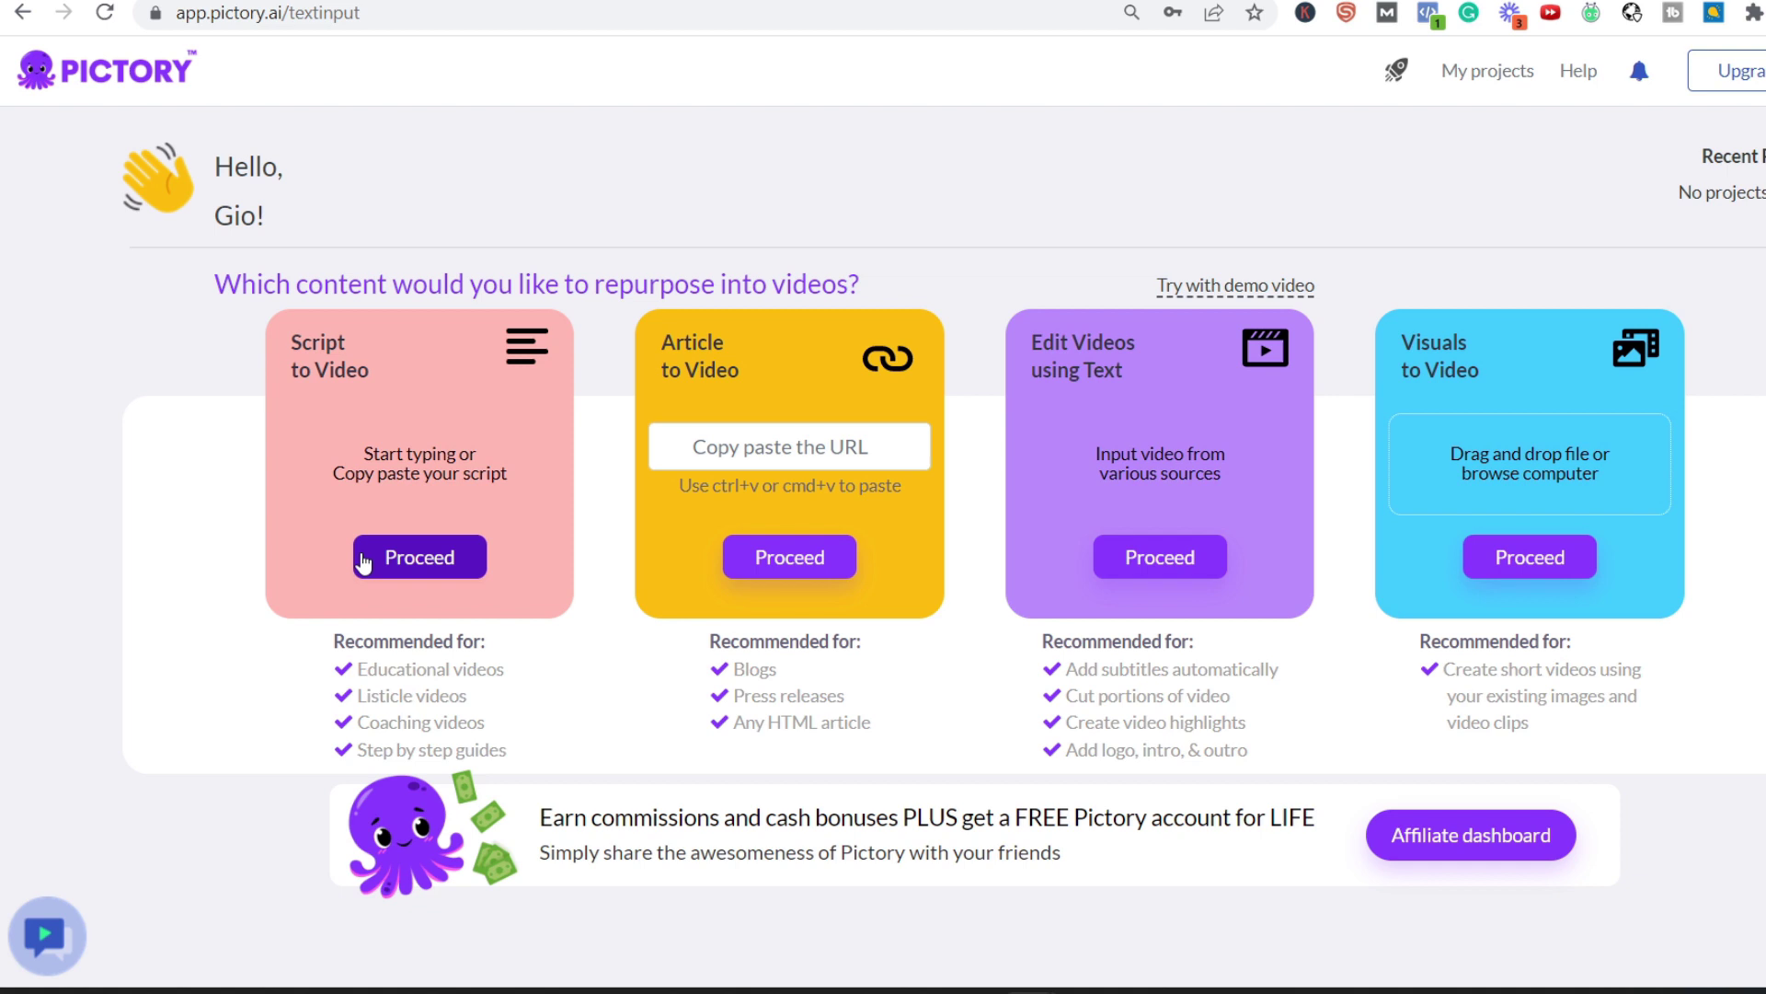
pyautogui.click(405, 563)
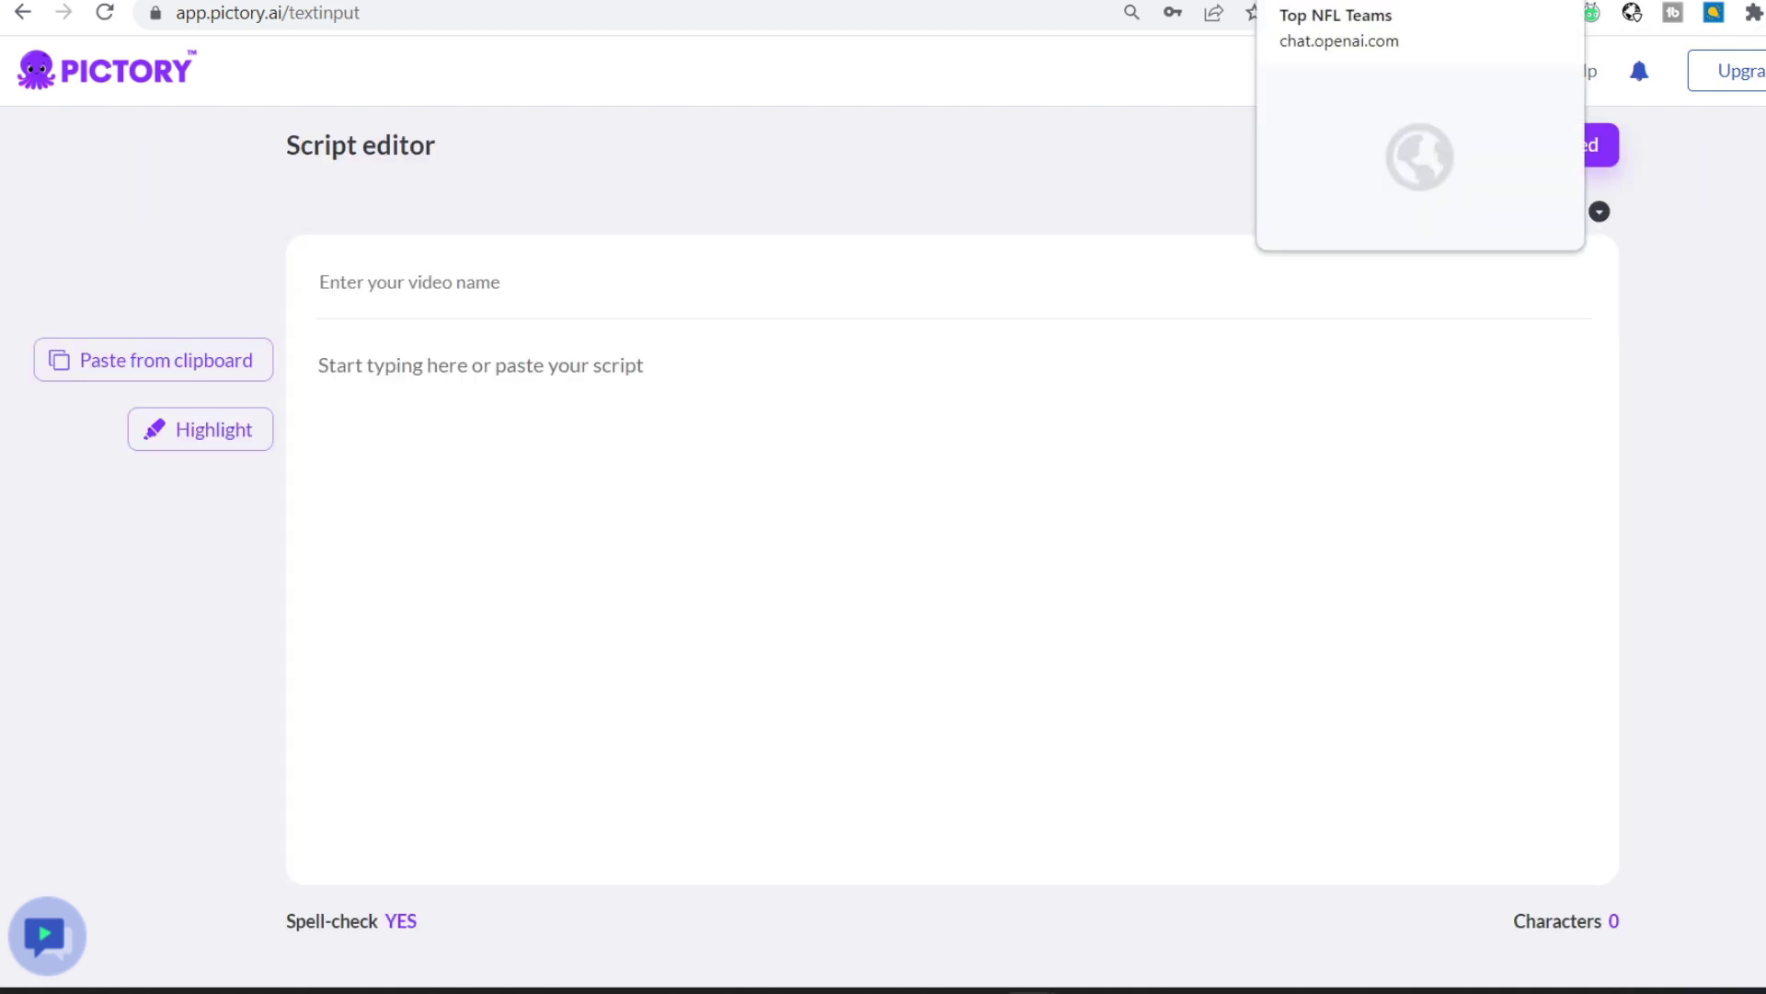
# Step: Select and copy ChatGPT's entire NFL teams answer to the clipboard
pyautogui.click(1316, 1)
pyautogui.moveTo(714, 182); pyautogui.dragTo(1516, 743)
pyautogui.hotkey('ctrl', 'c')
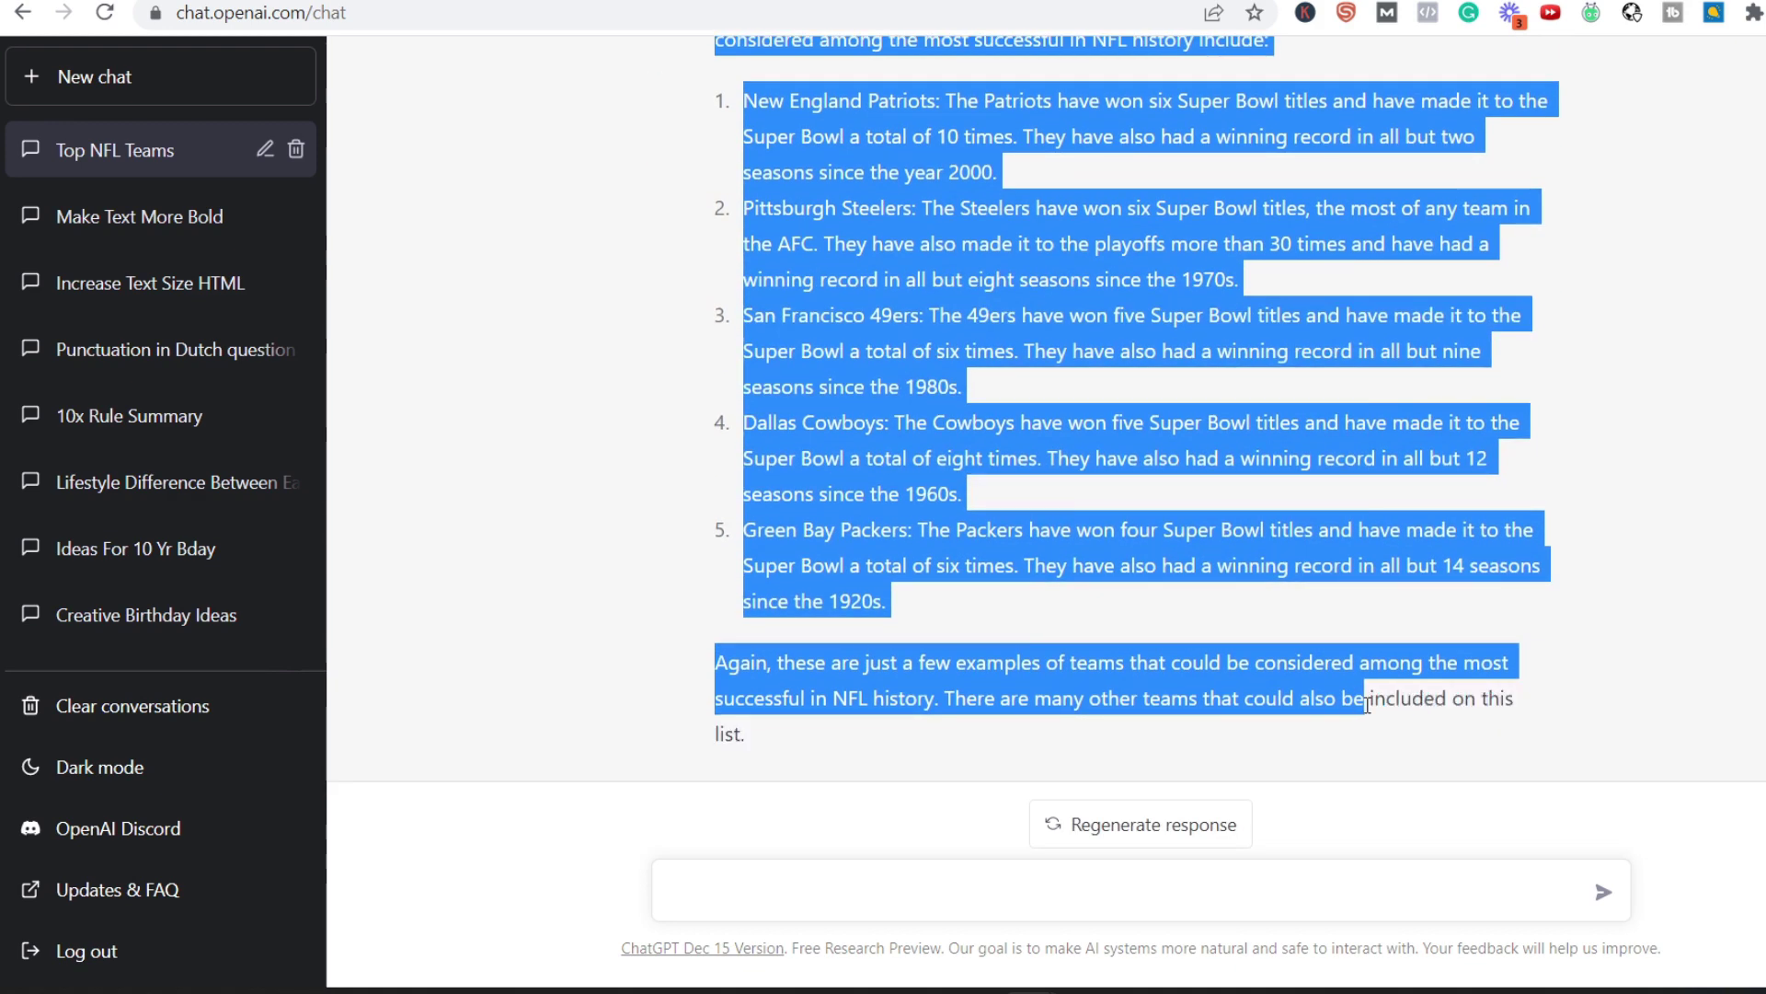
pyautogui.moveTo(1367, 705); pyautogui.dragTo(1359, 731)
pyautogui.rightClick(1223, 552)
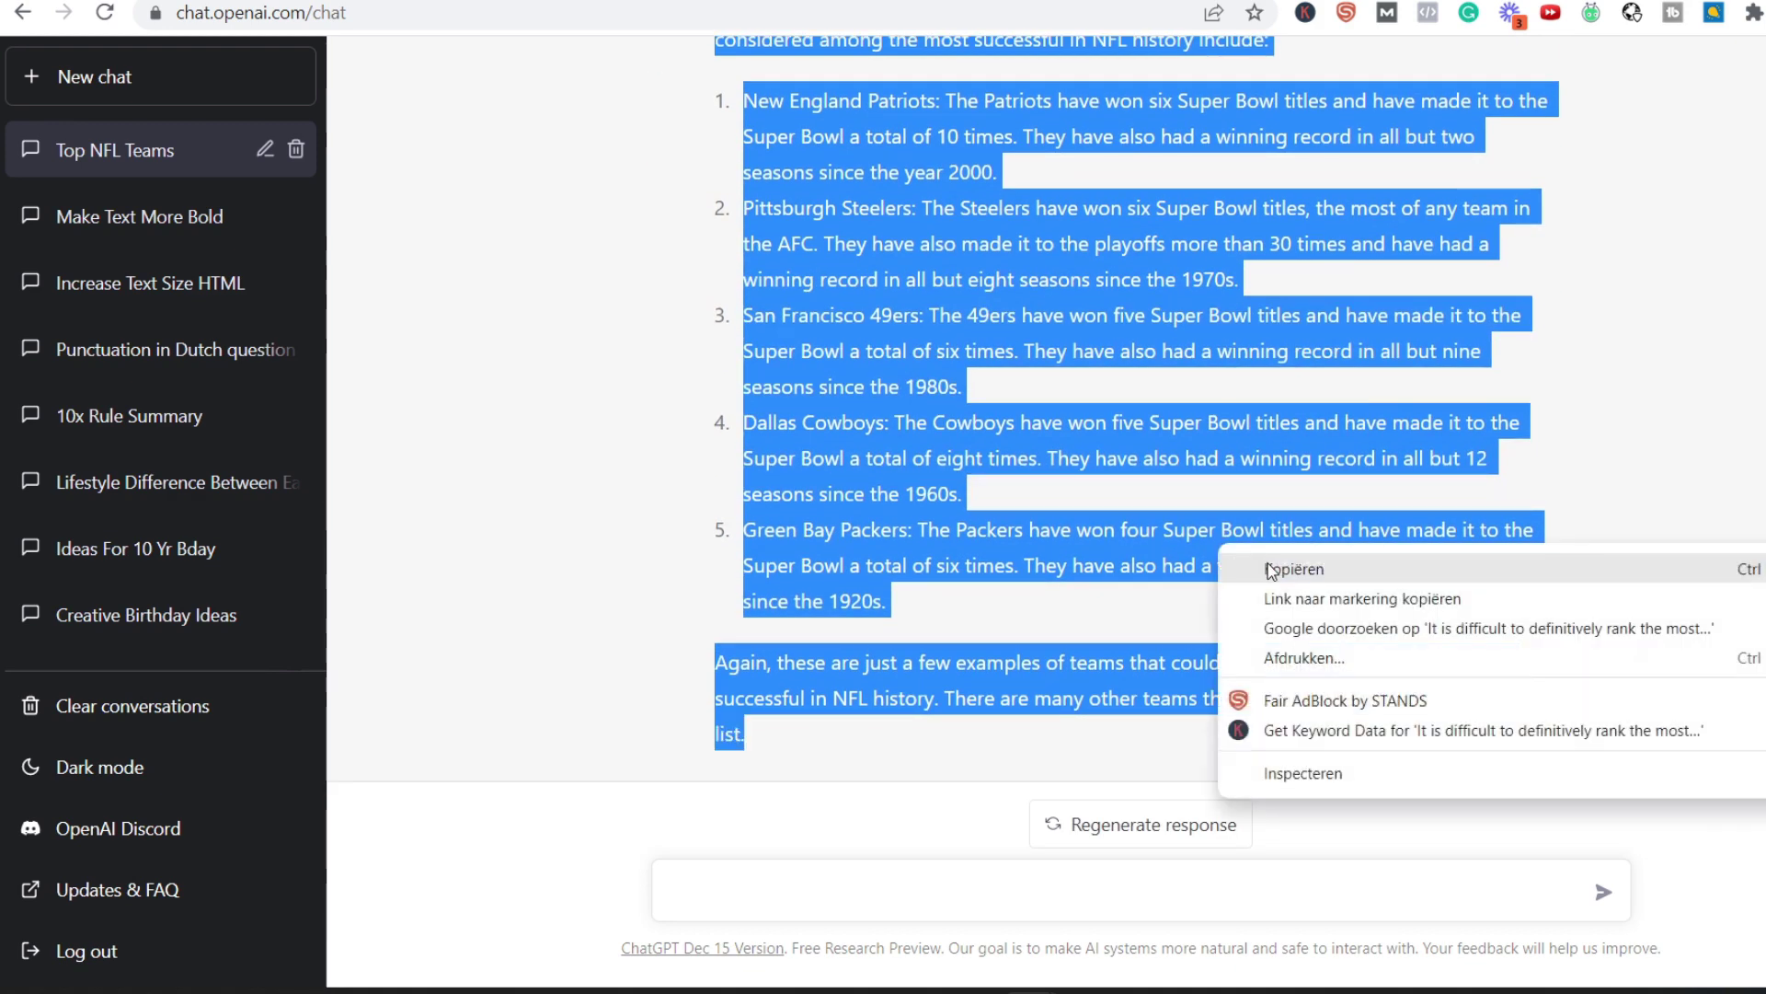
pyautogui.click(1274, 568)
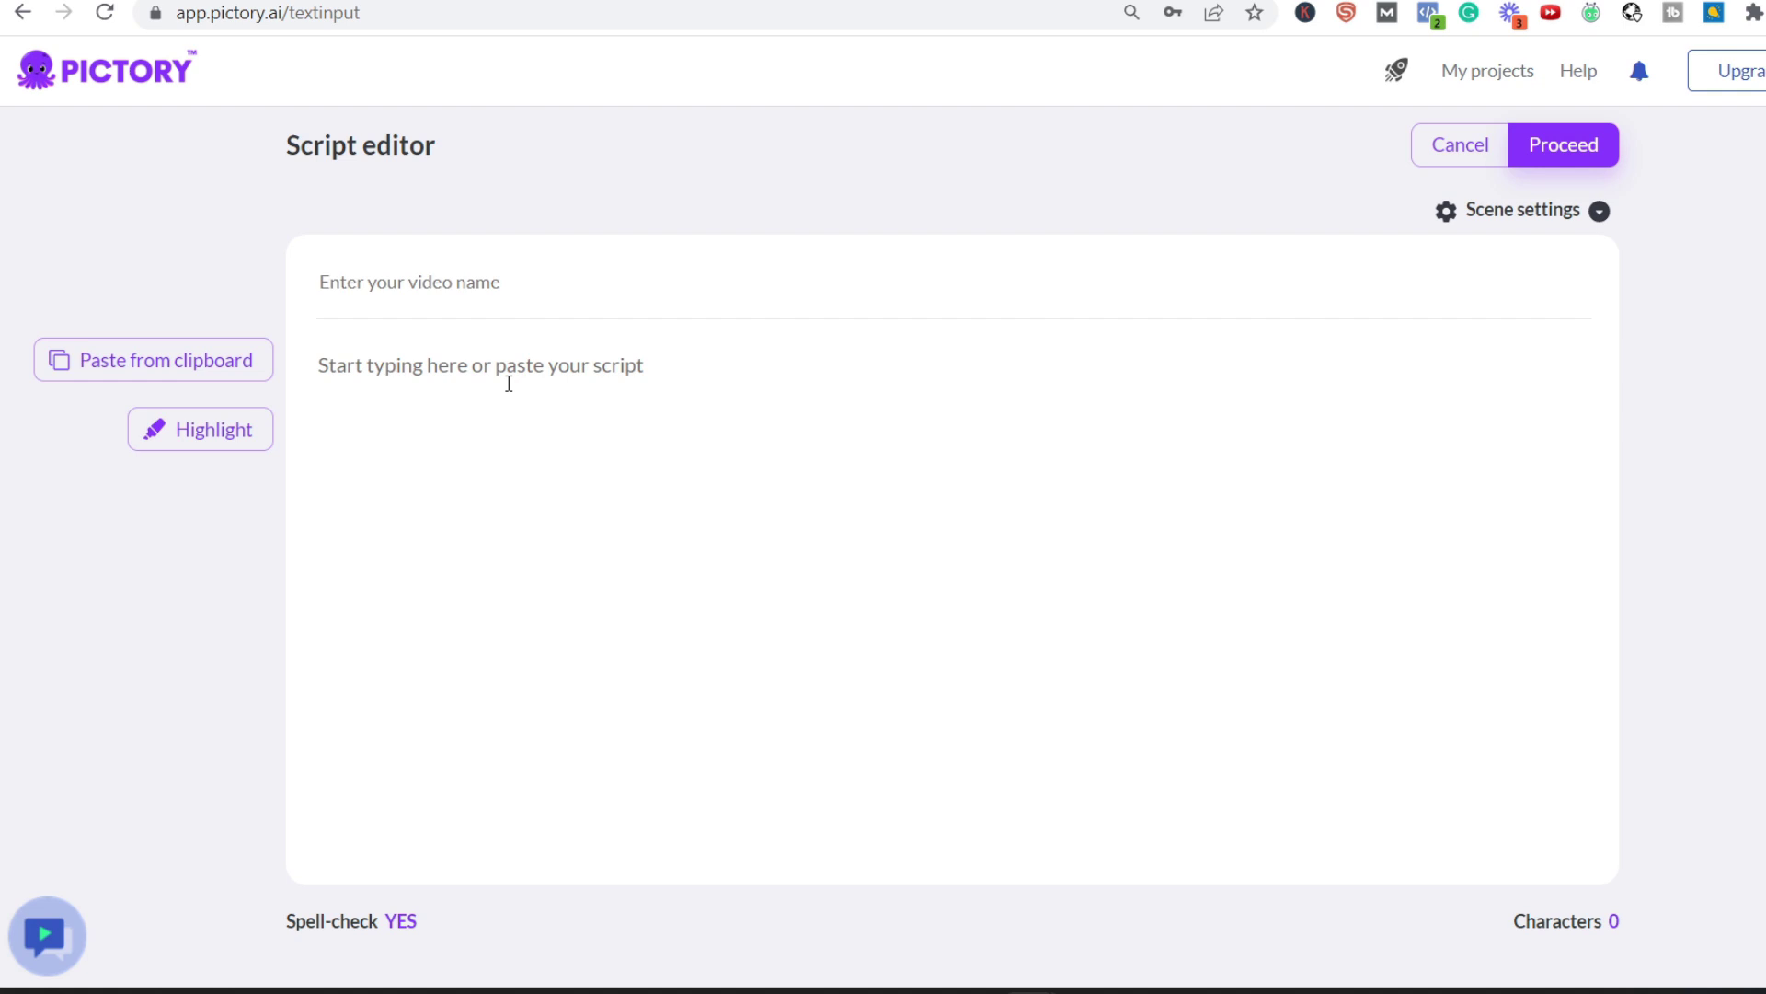
# Step: Paste the NFL answer as the script and name the video 'best nfl teams'
pyautogui.click(562, 544)
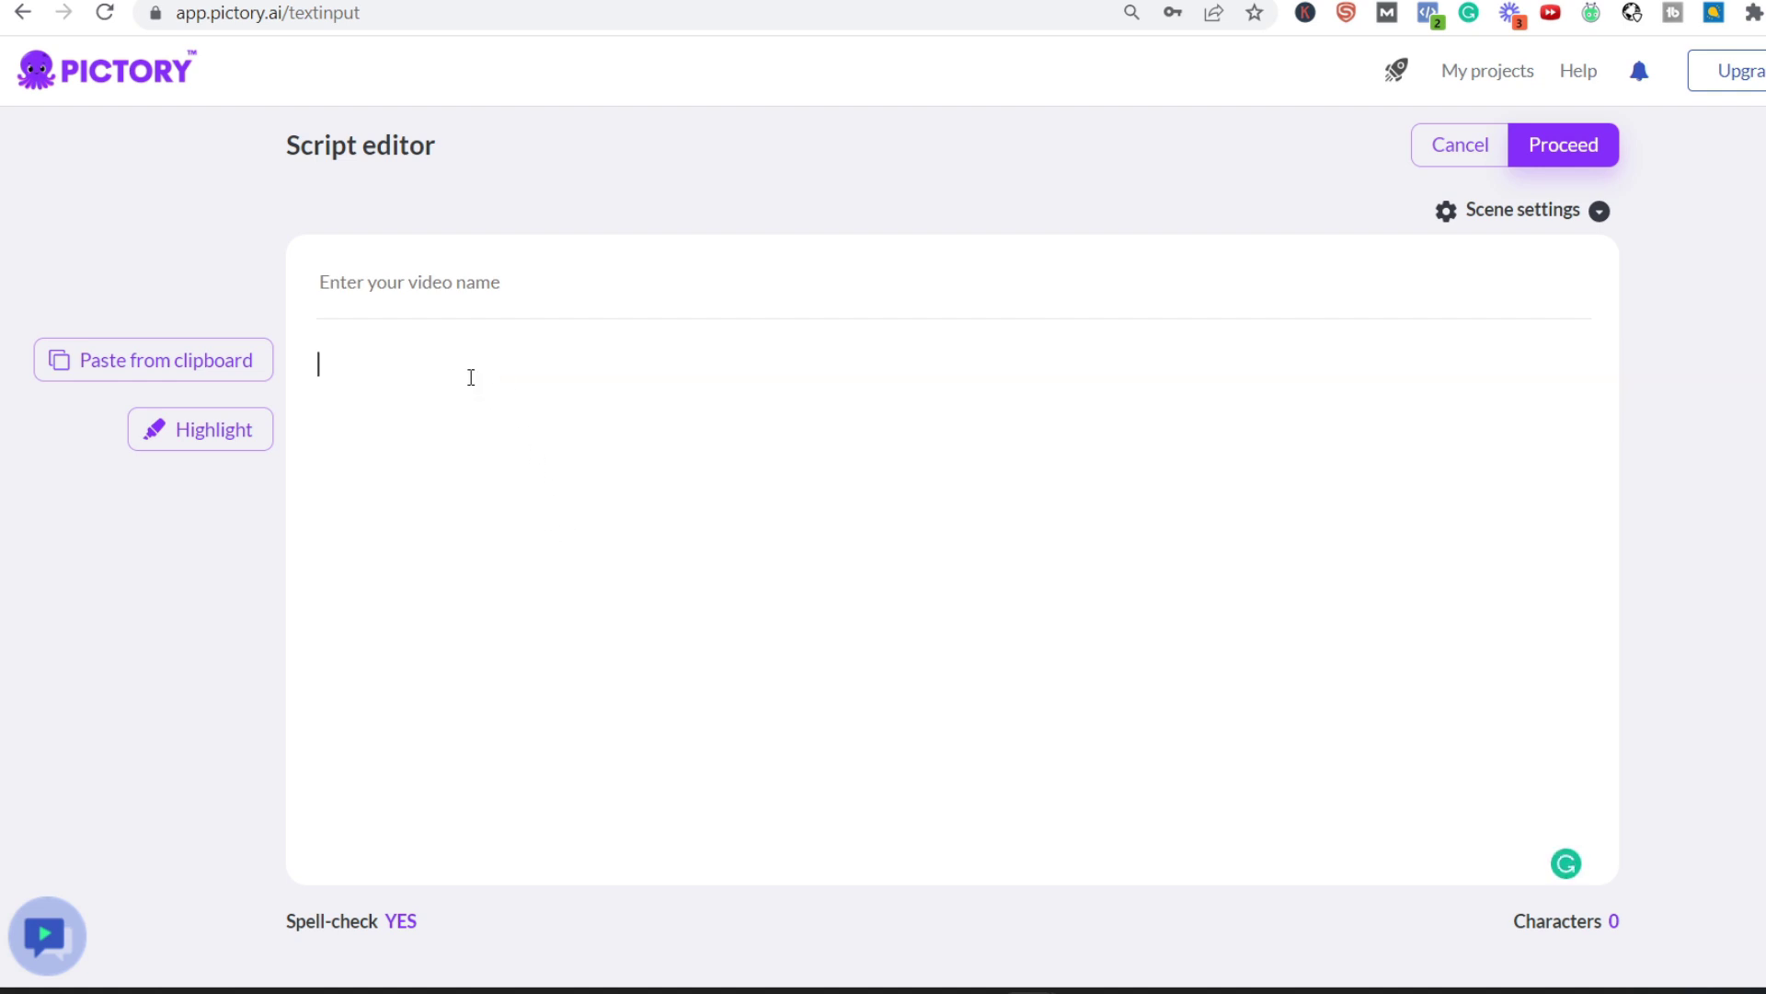
pyautogui.hotkey('ctrl', 'v')
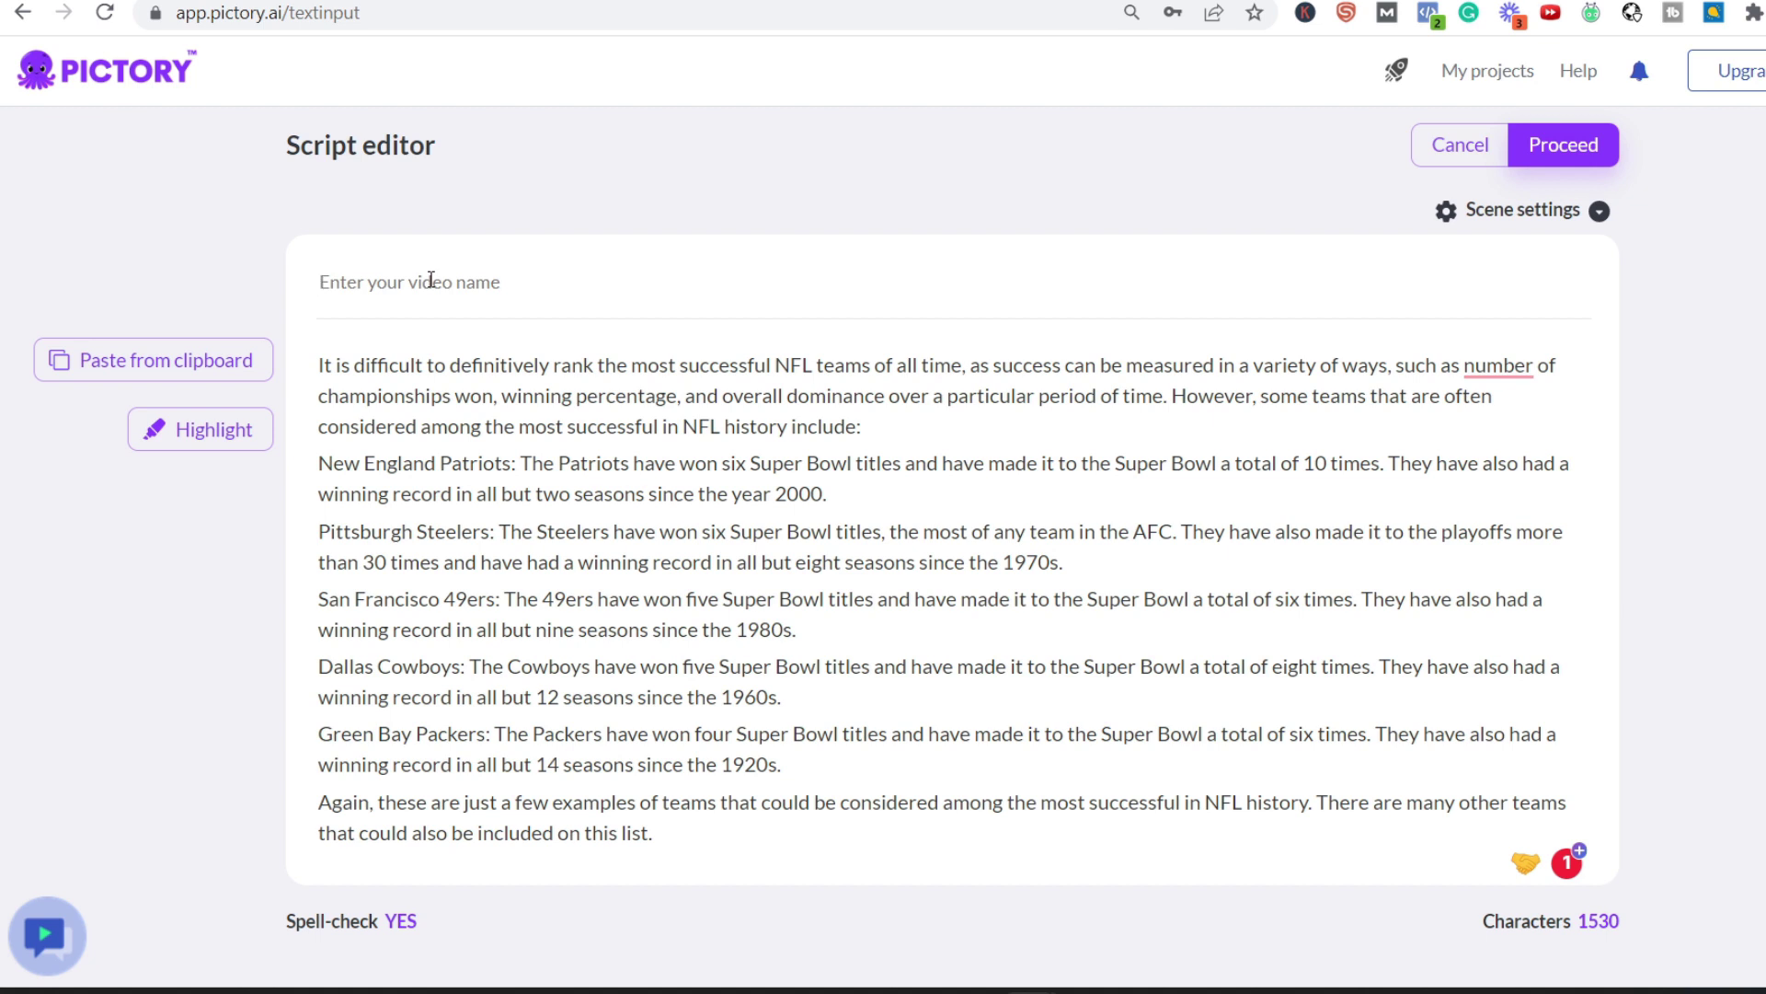
pyautogui.write('b')
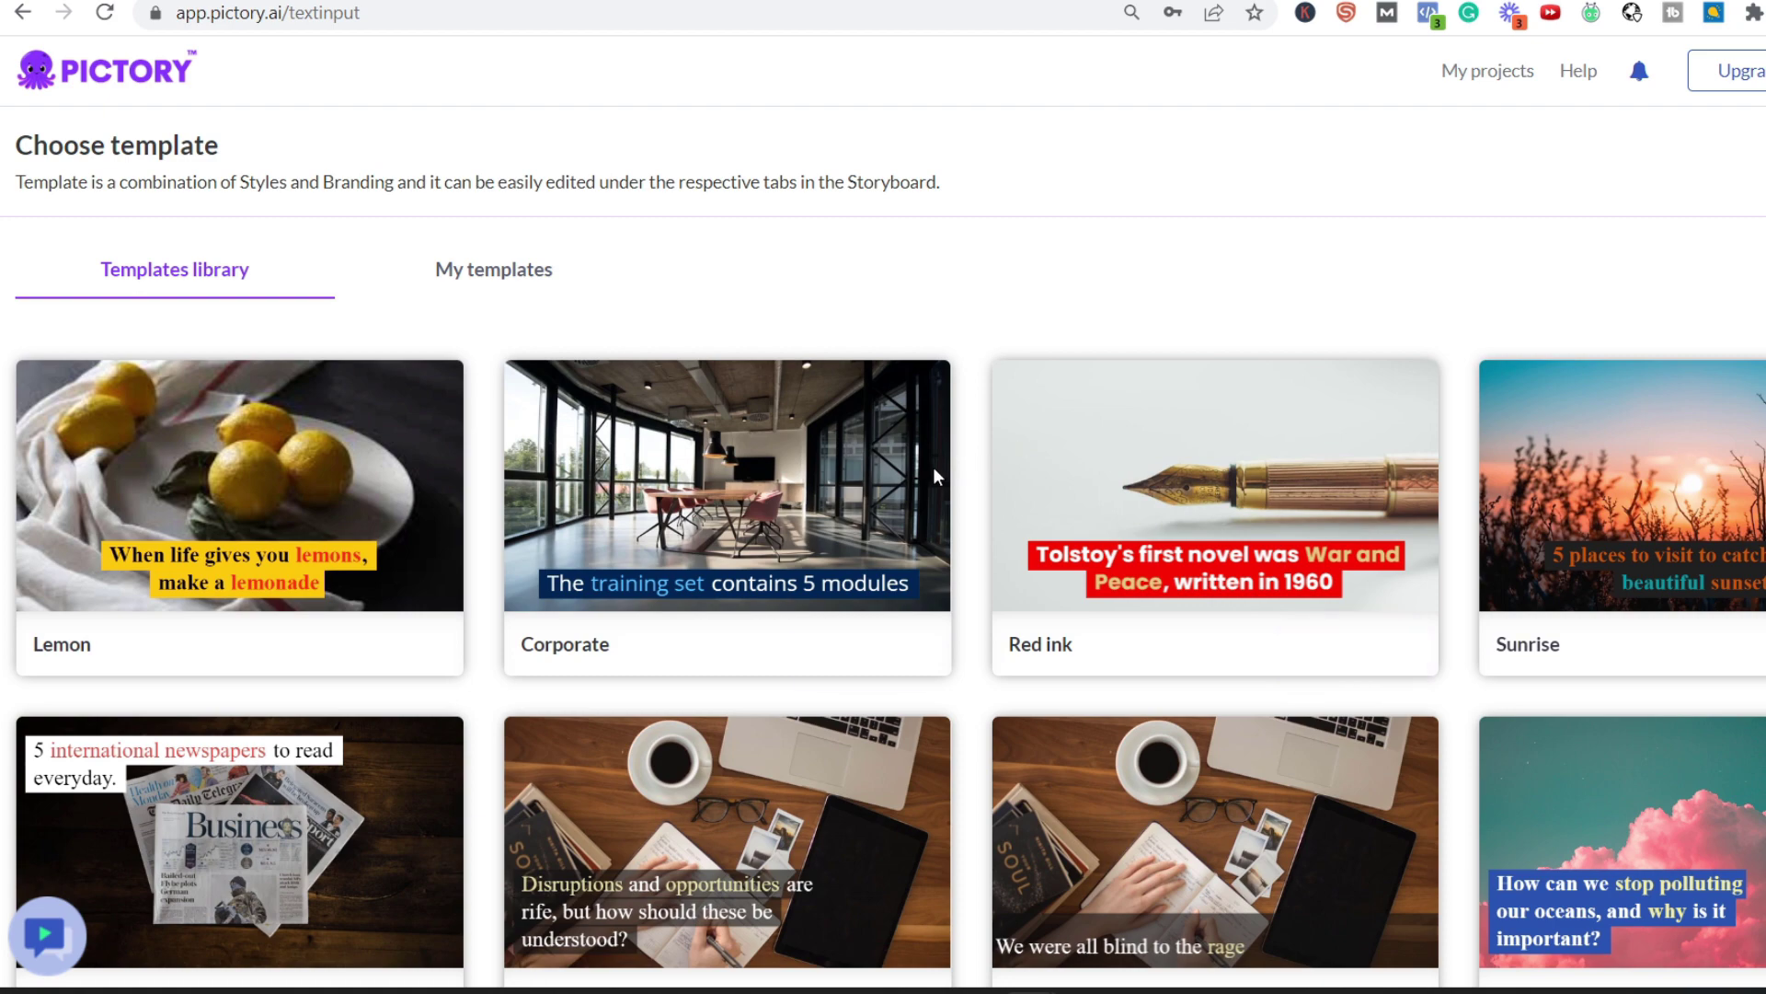
# Step: Select the Lemon template from the Choose template page
pyautogui.scroll(-8, 993, 491)
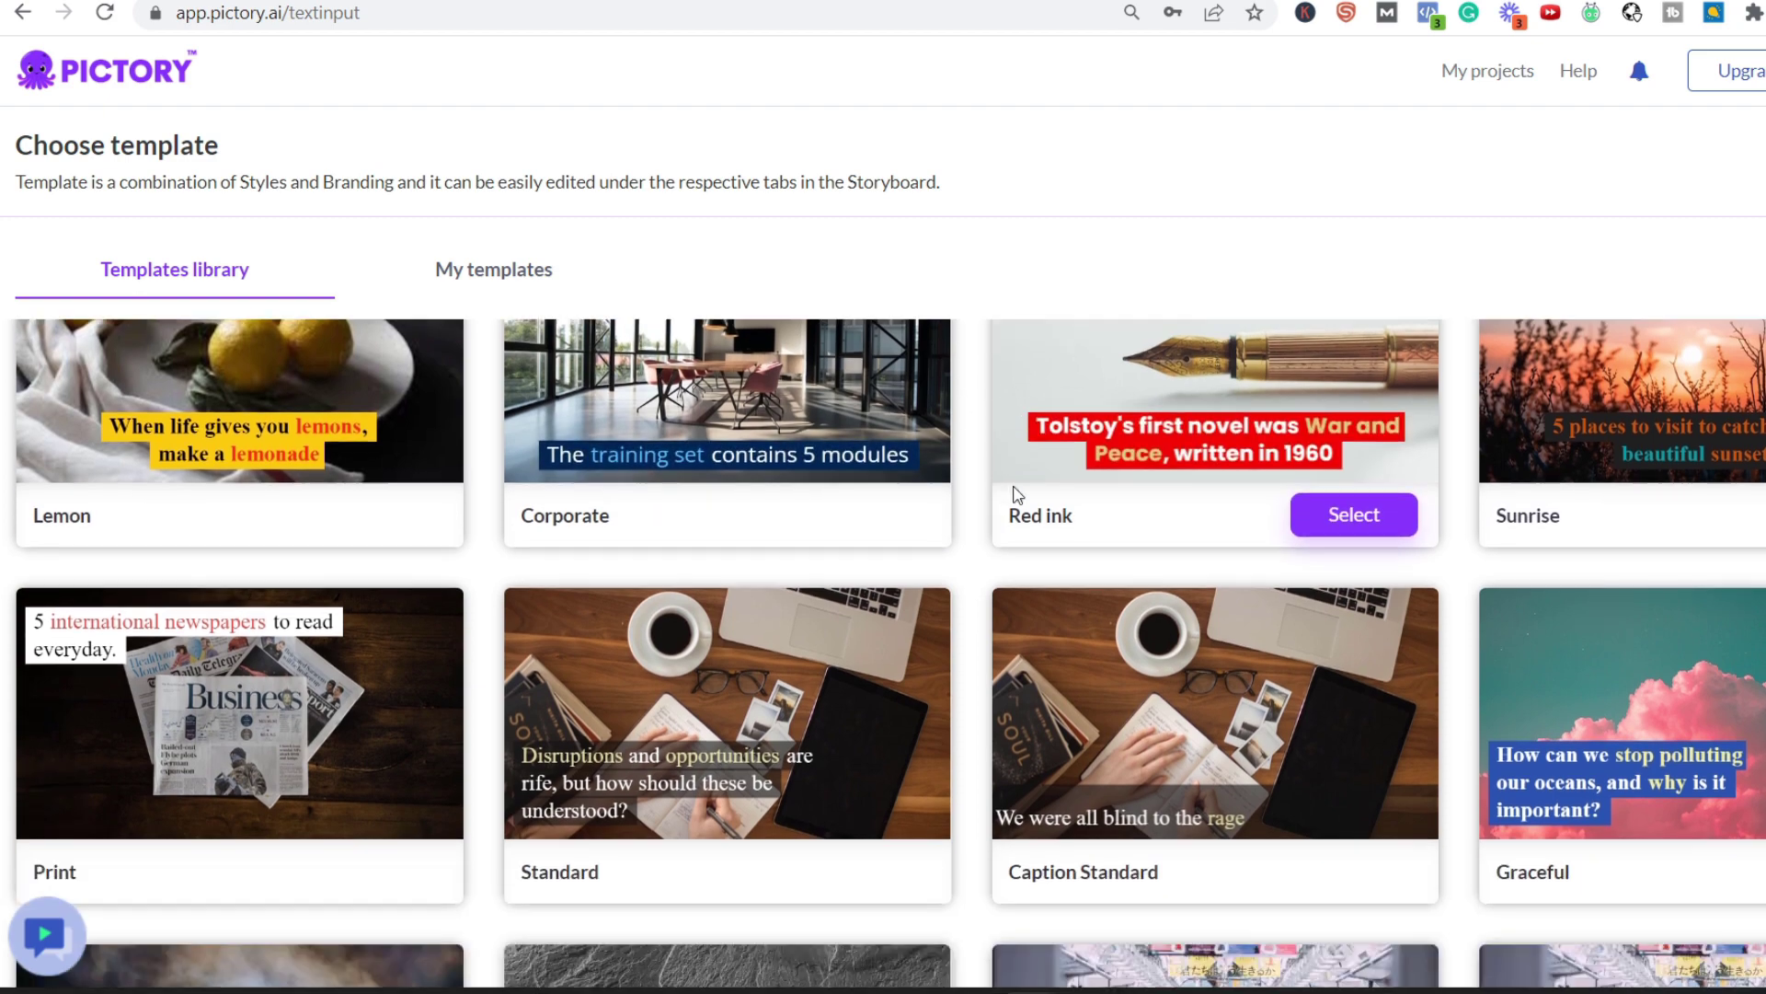
pyautogui.scroll(8, 960, 502)
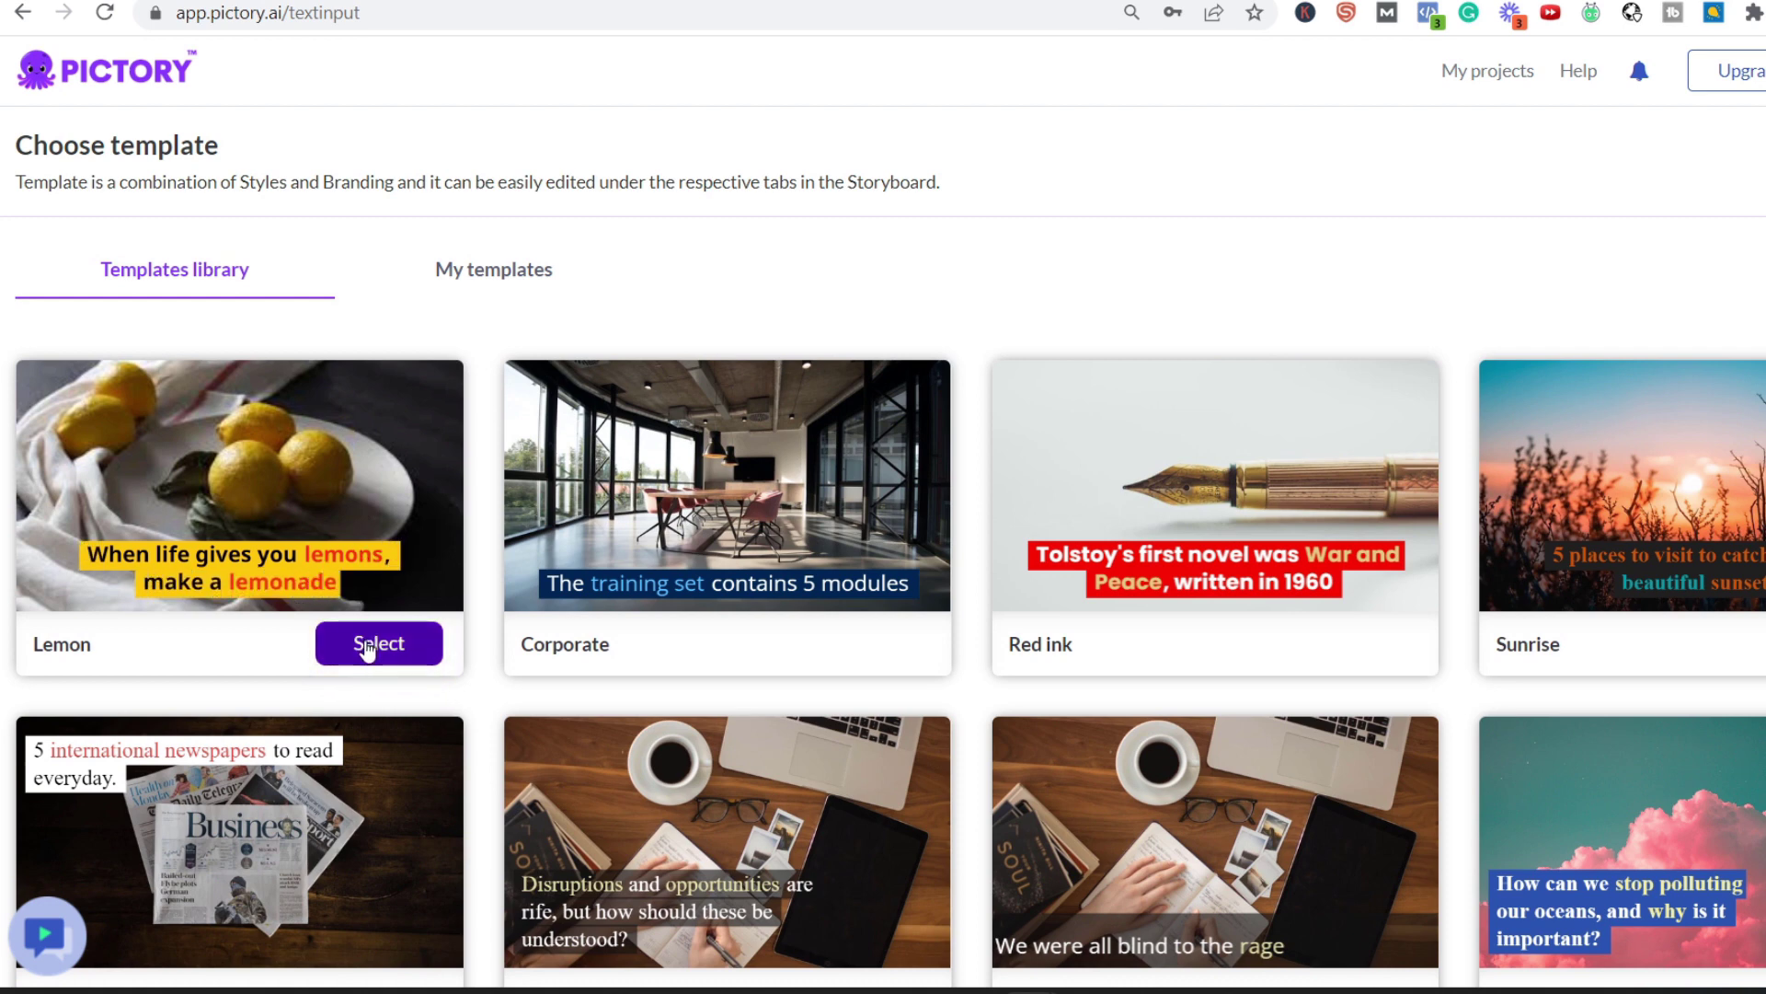
pyautogui.click(366, 642)
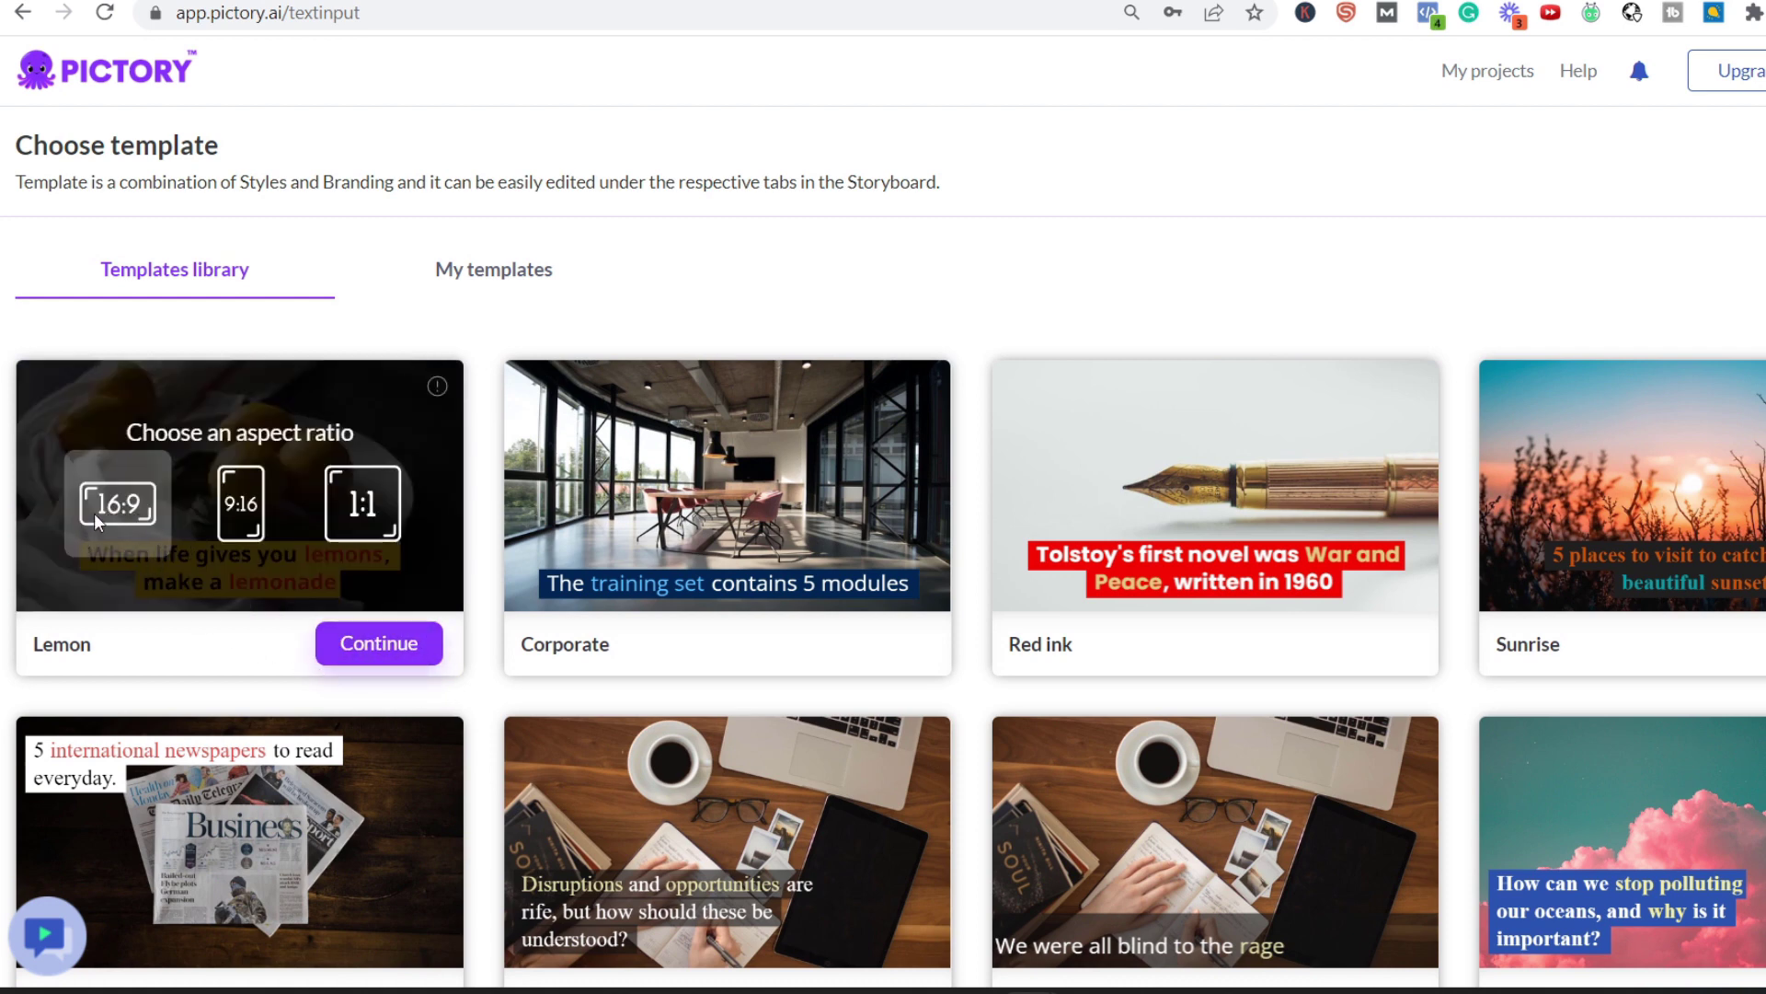
pyautogui.click(345, 643)
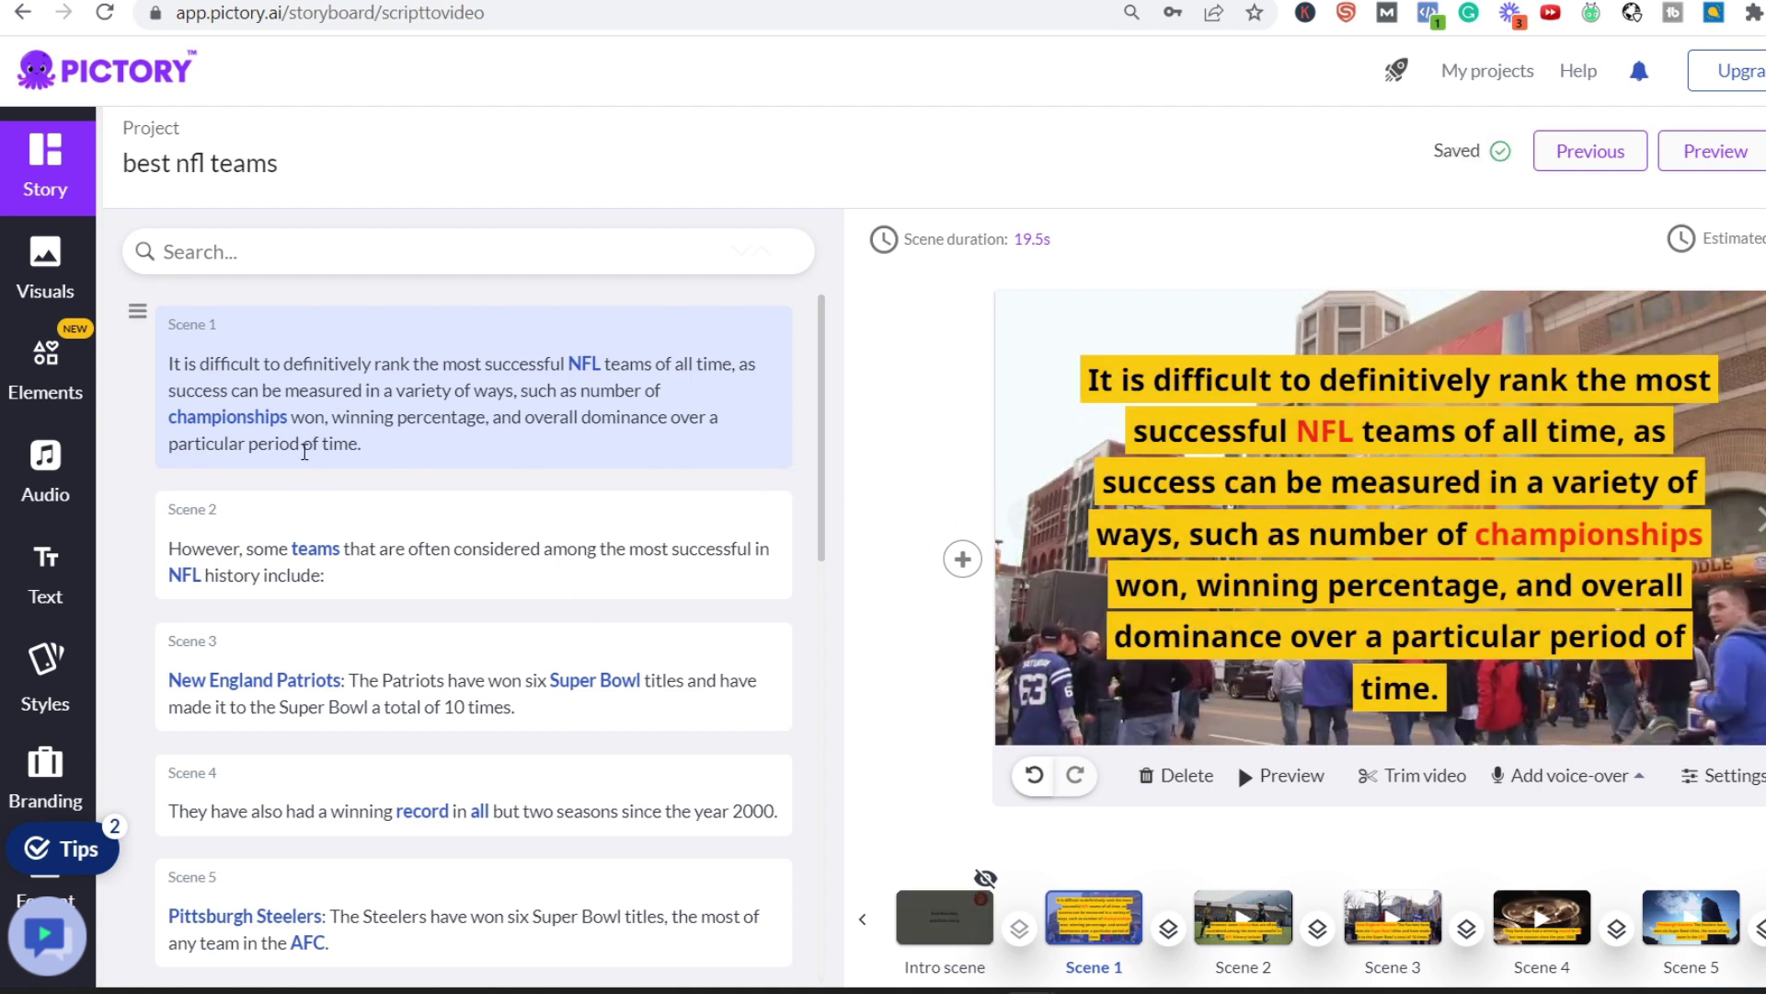
pyautogui.scroll(-10, 322, 474)
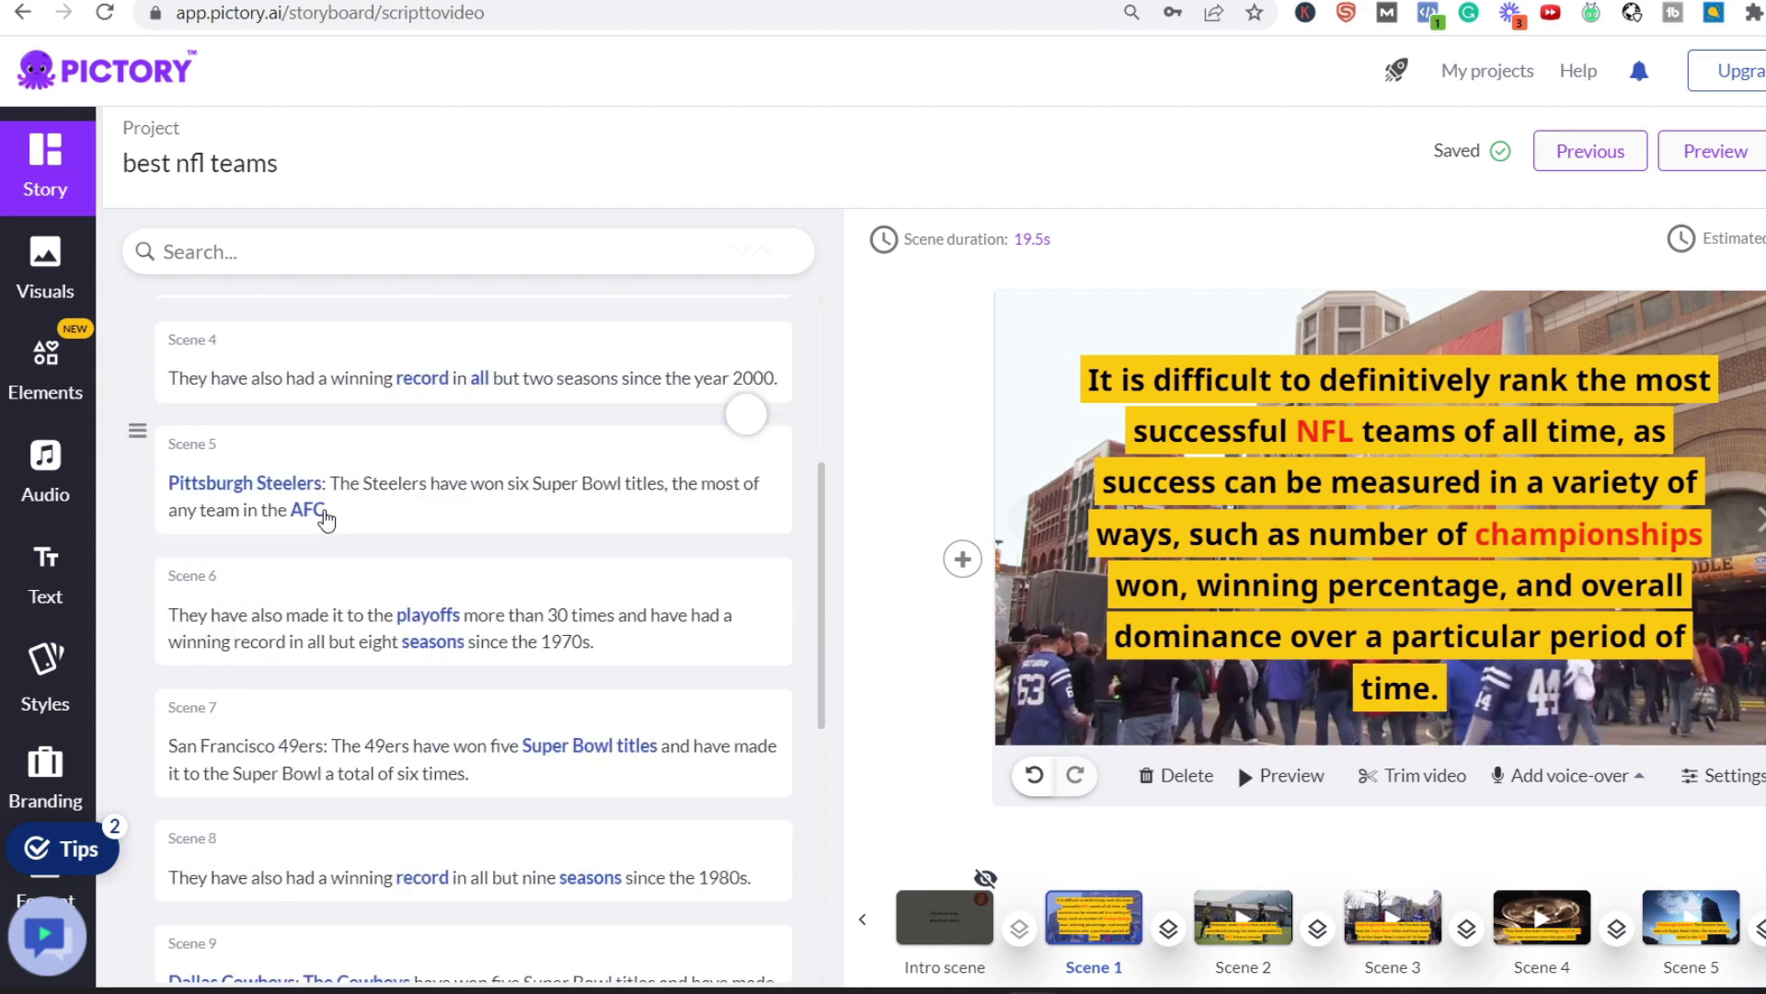
pyautogui.scroll(-2, 325, 598)
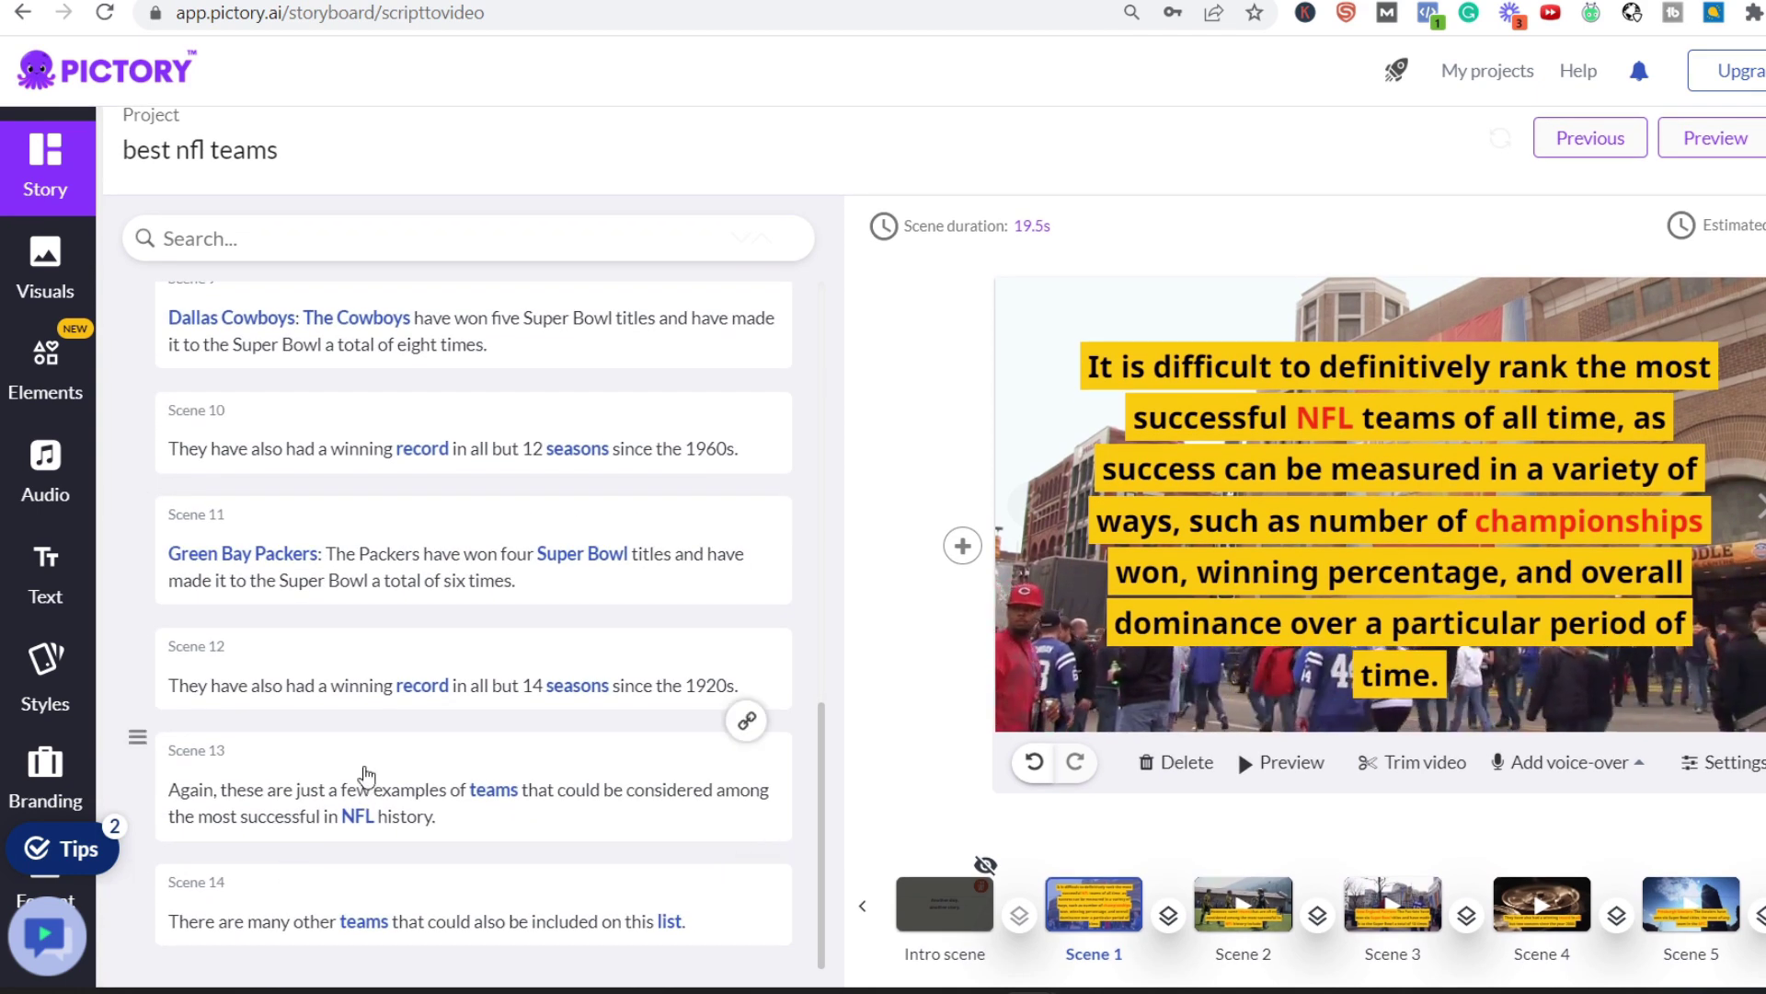
pyautogui.scroll(6, 367, 671)
pyautogui.scroll(4, 436, 601)
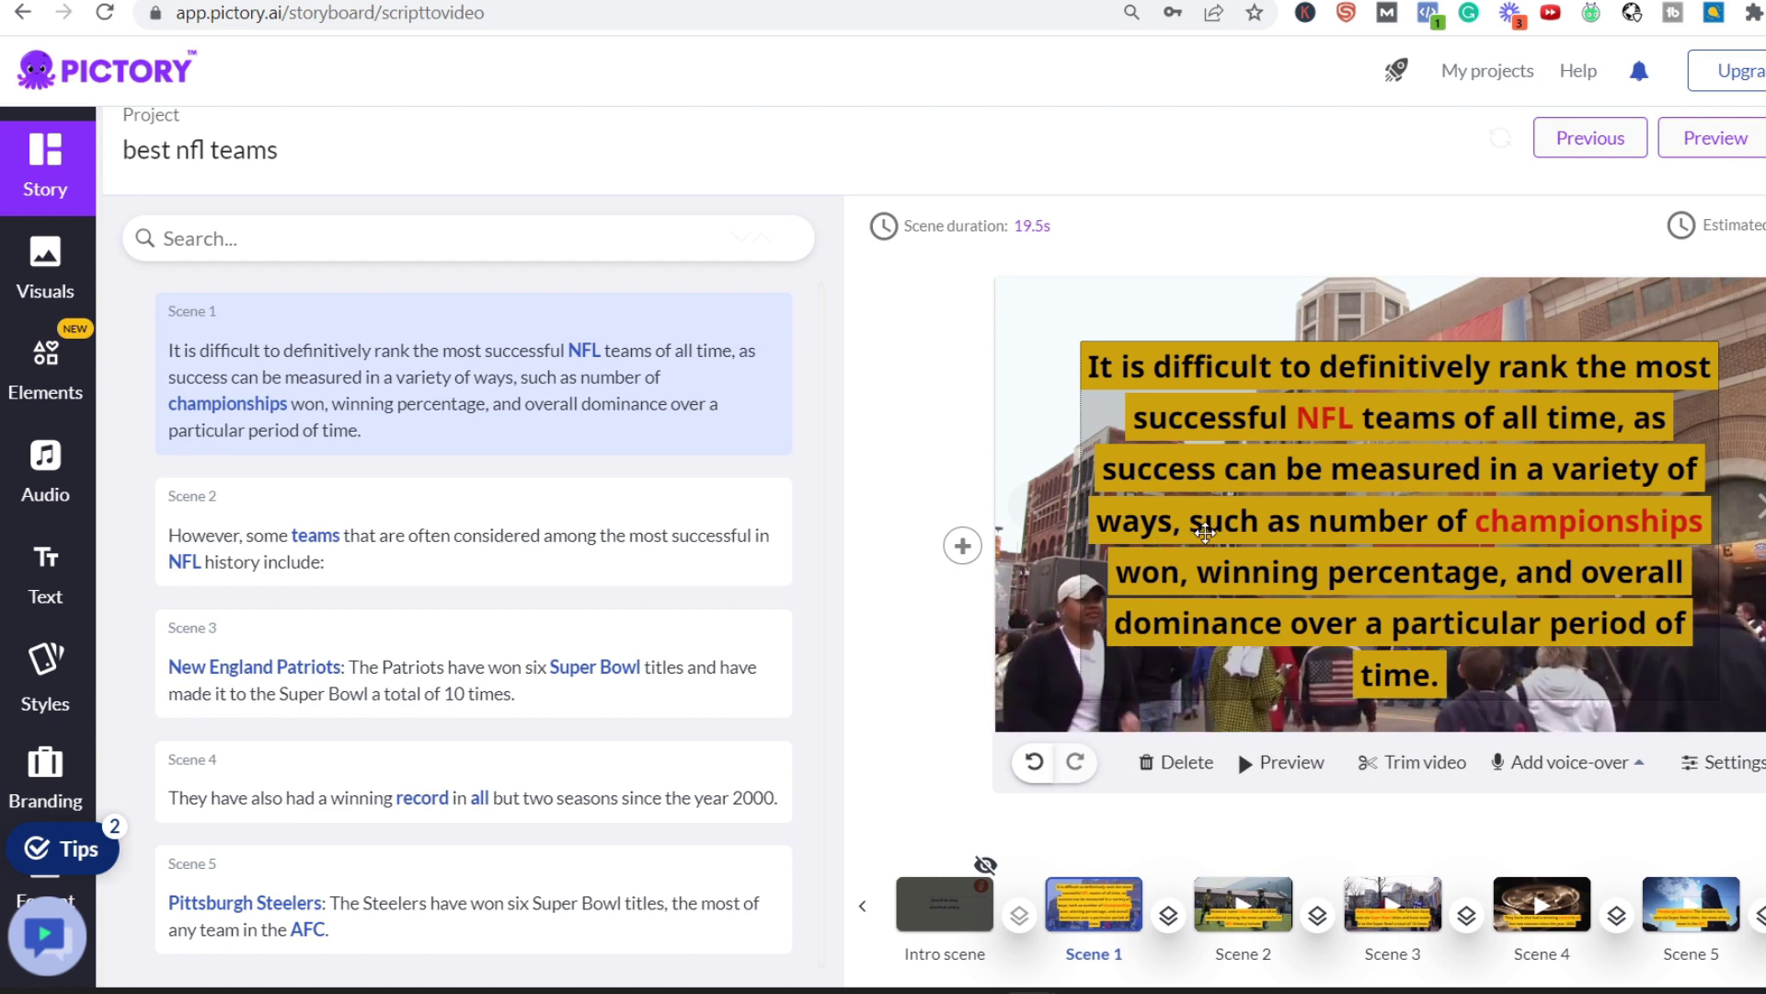
# Step: Shrink the Scene 1 caption font, trying 26 and 18 before settling on 20
pyautogui.click(1209, 465)
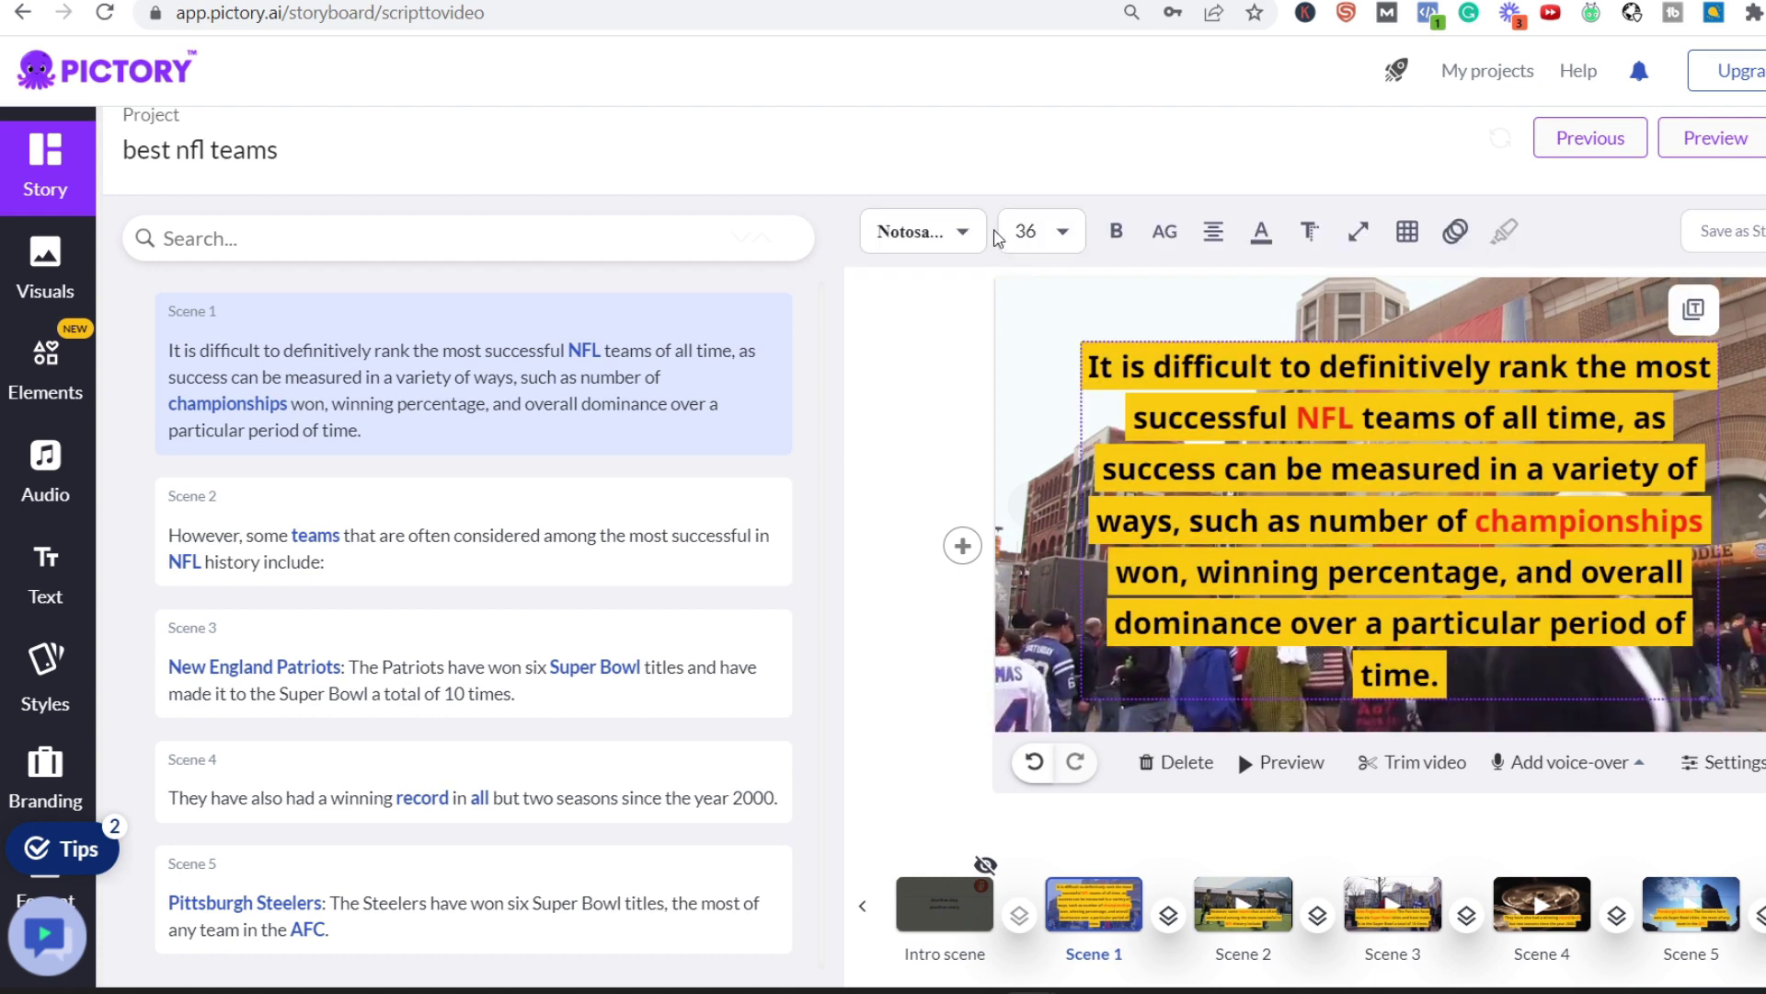
pyautogui.click(1061, 231)
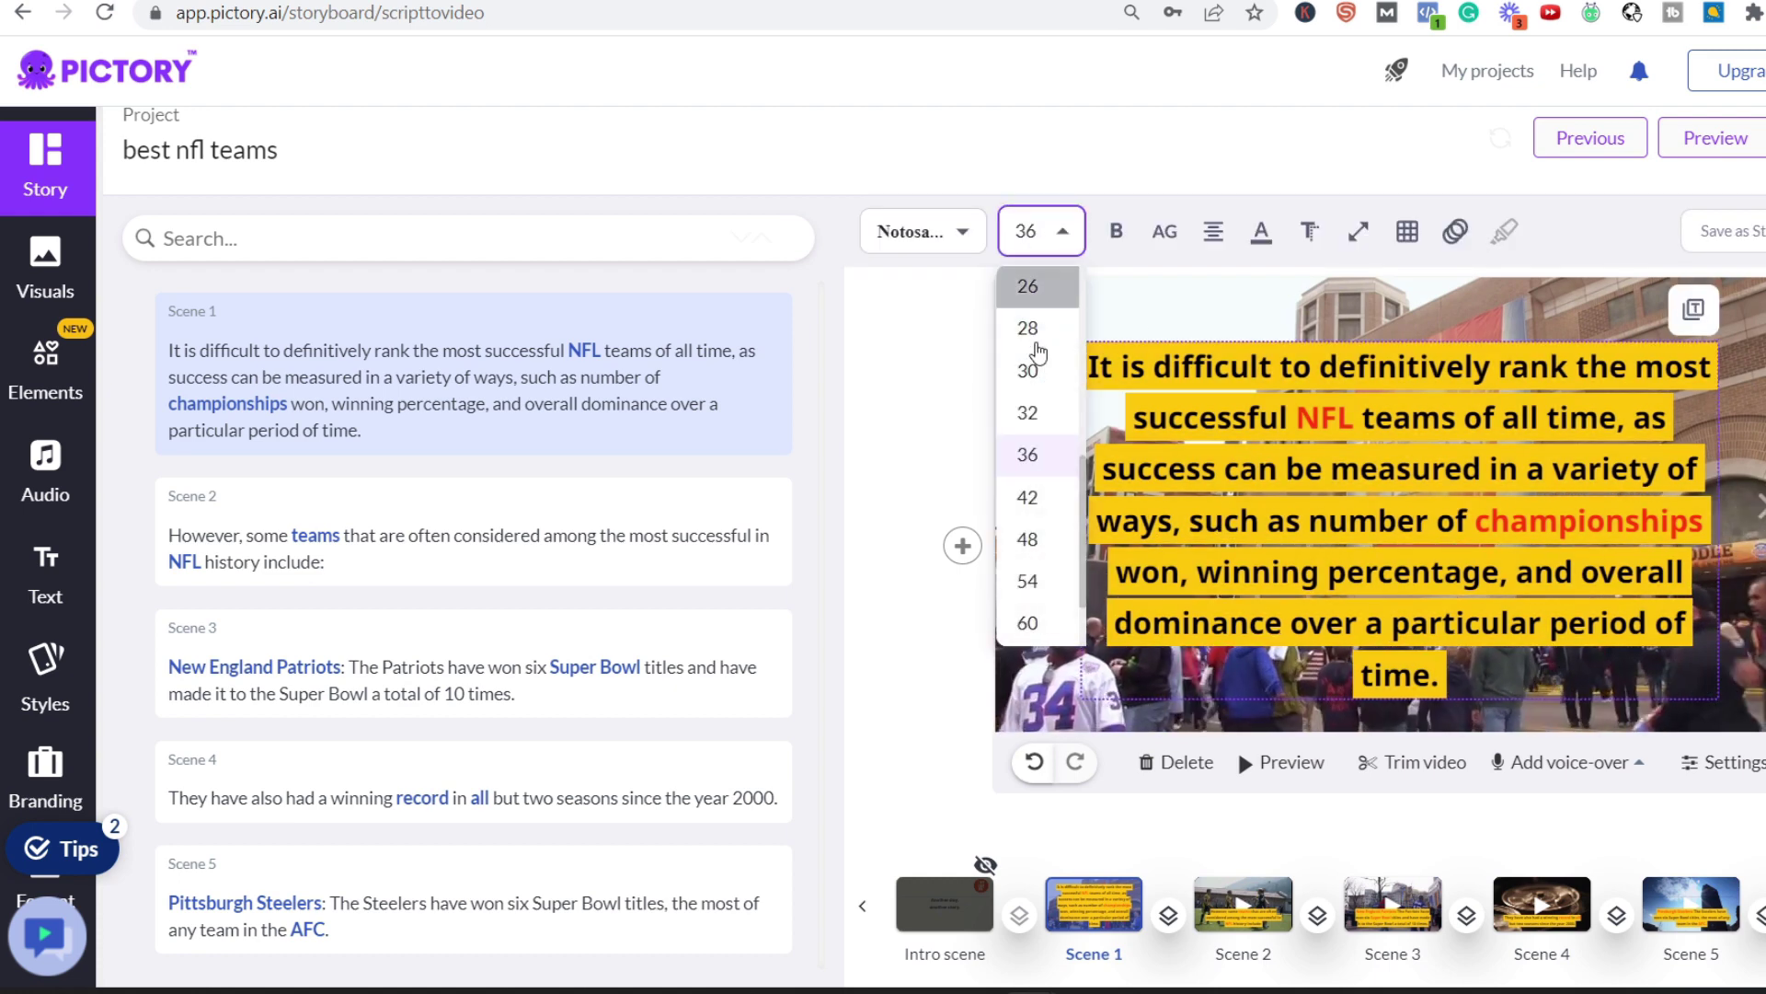
pyautogui.click(1028, 286)
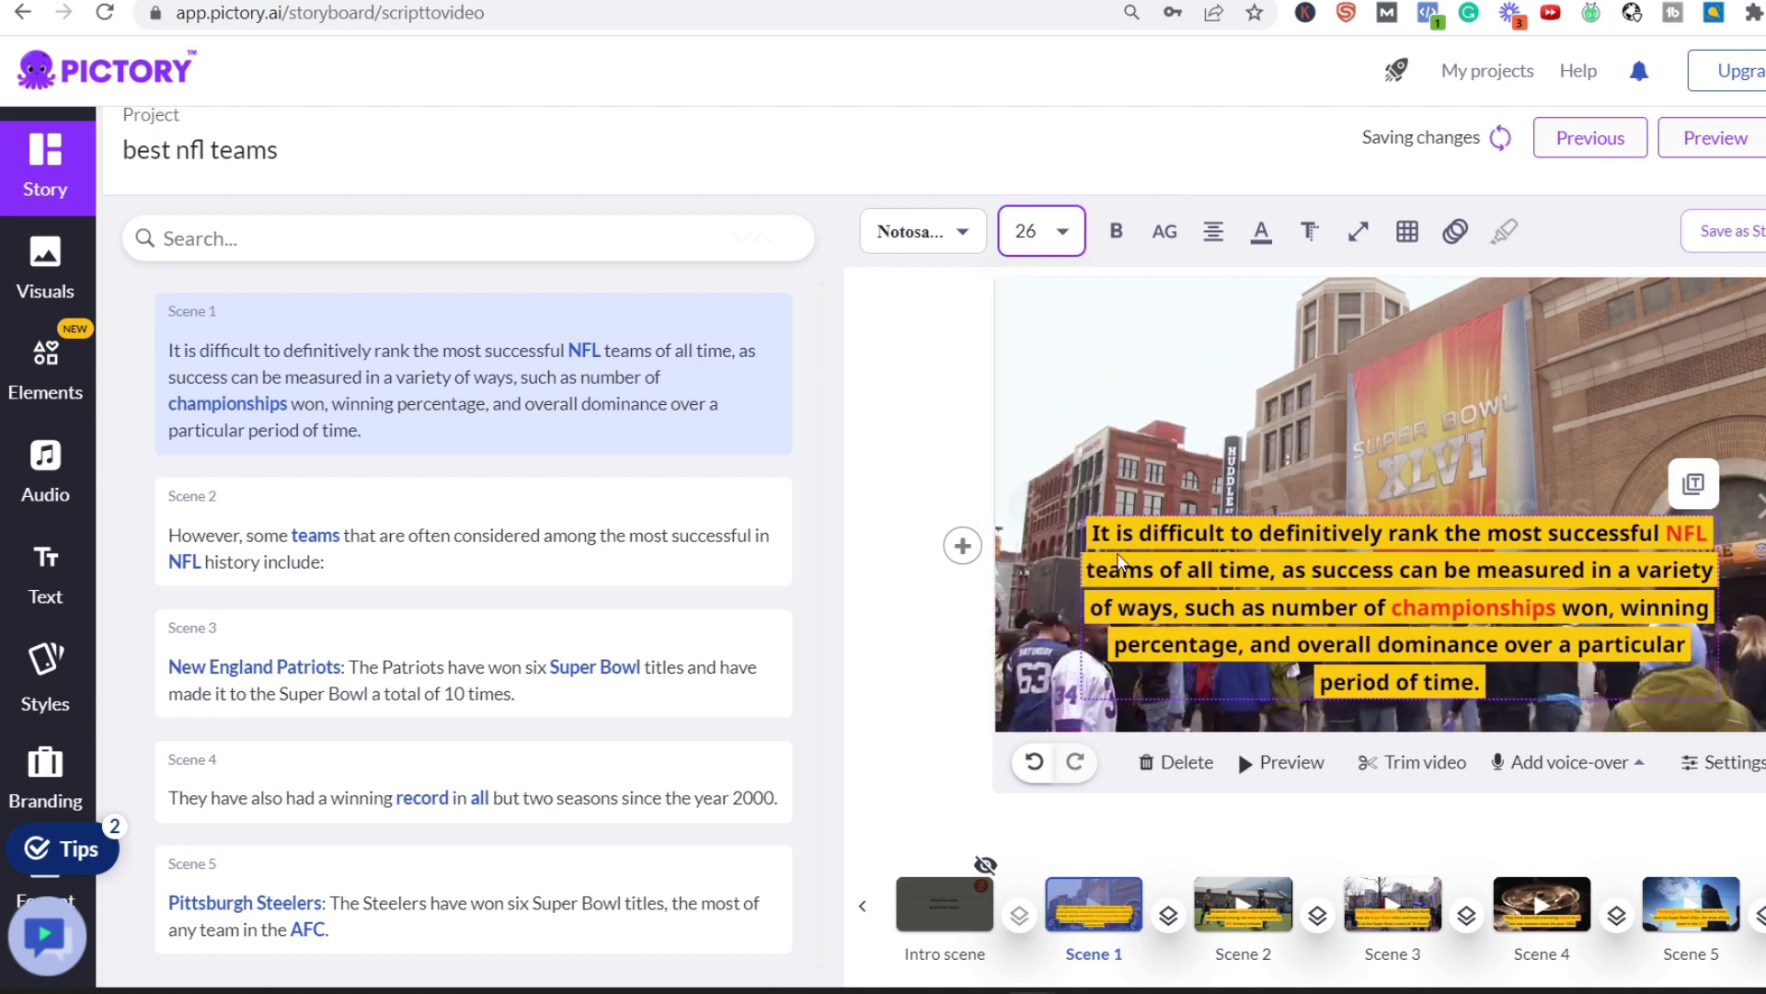
pyautogui.click(1063, 247)
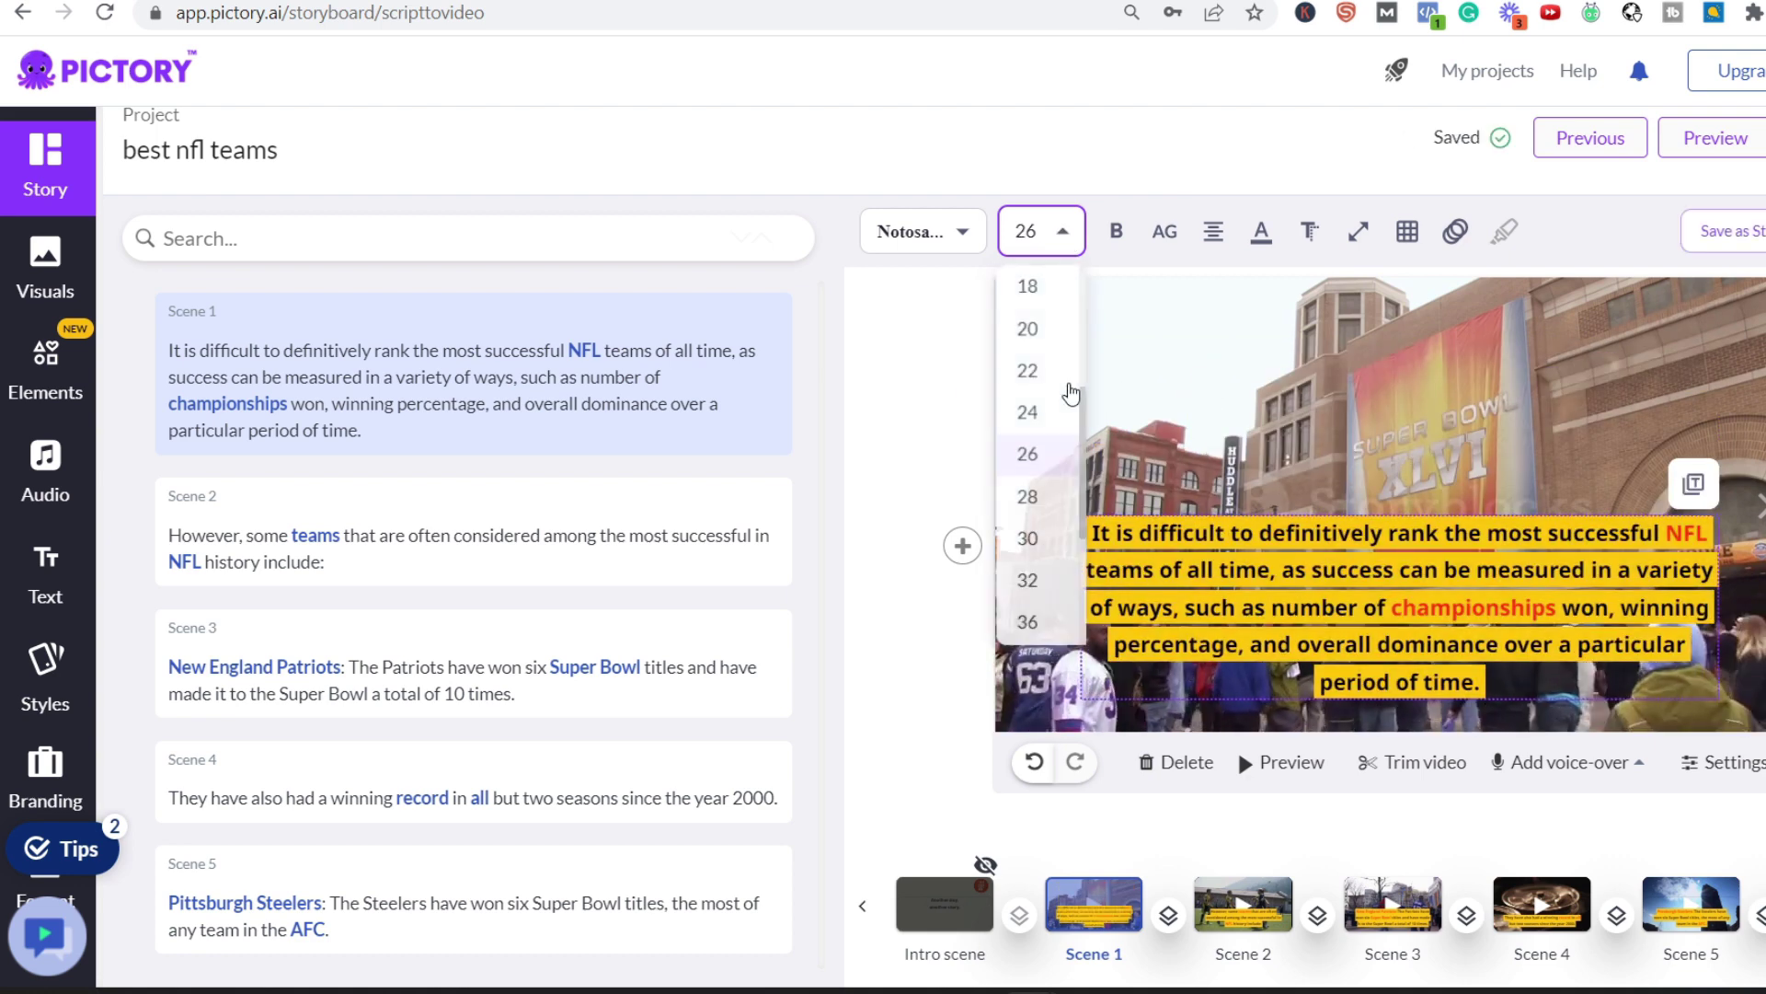
pyautogui.scroll(2, 1067, 405)
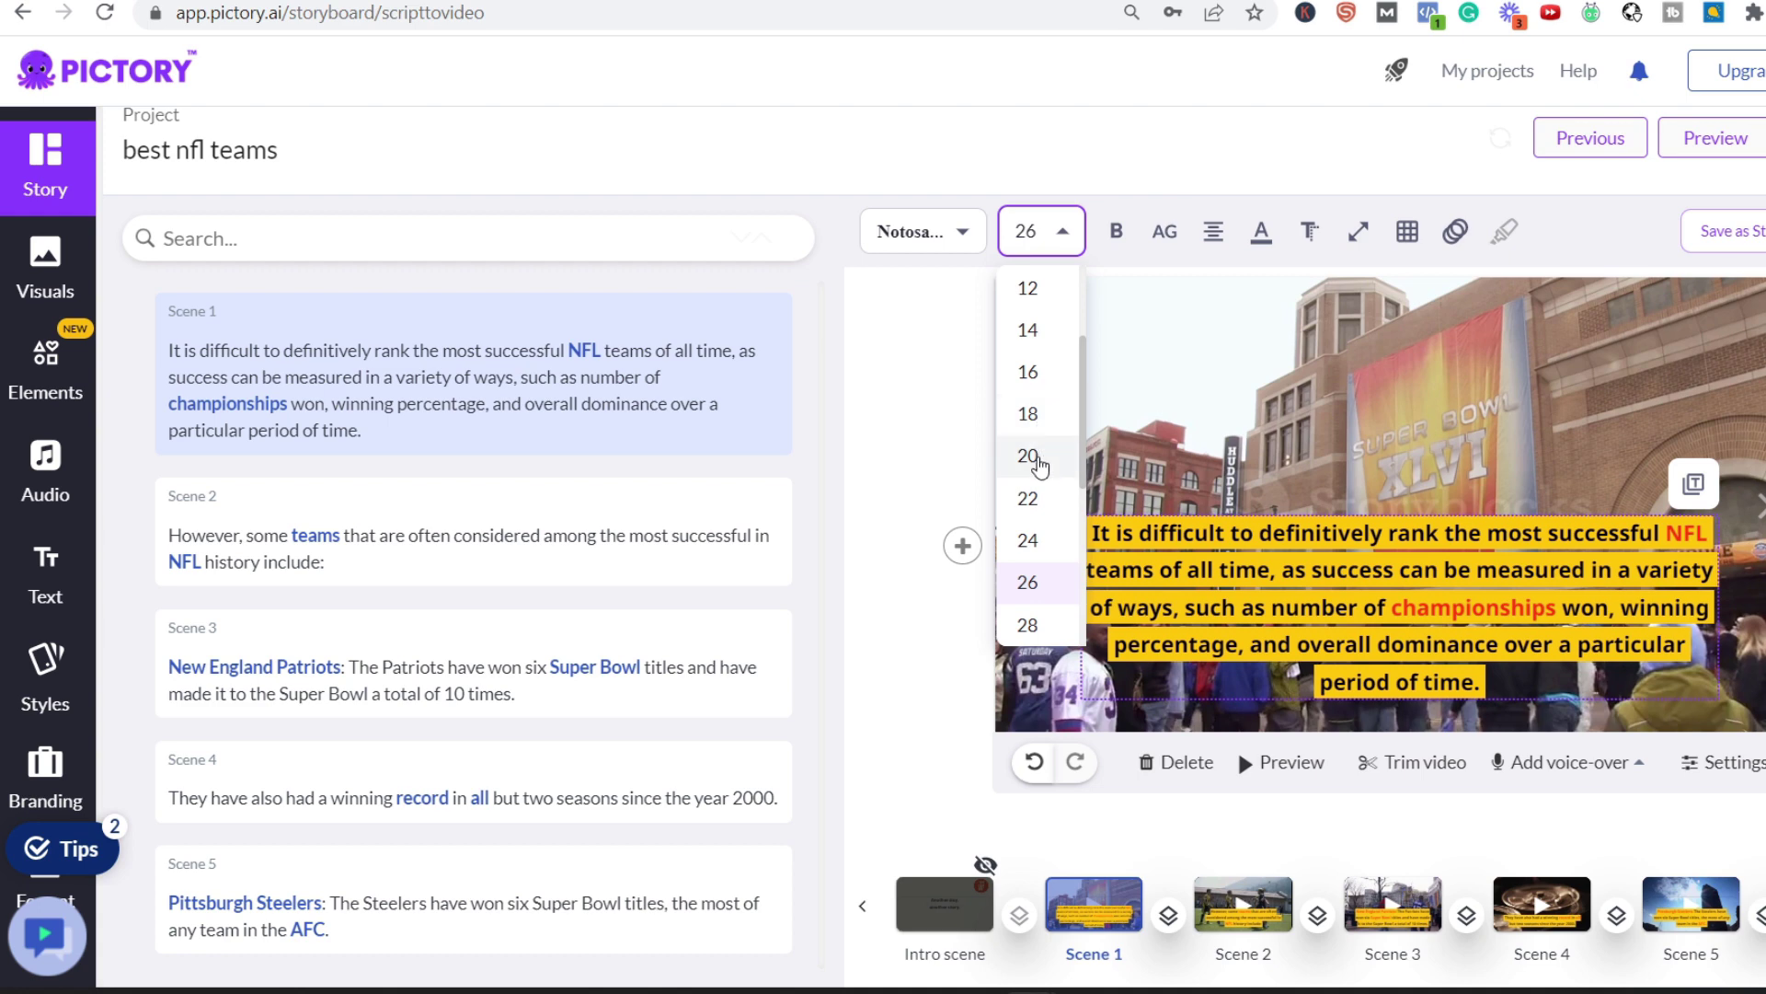
pyautogui.click(1035, 418)
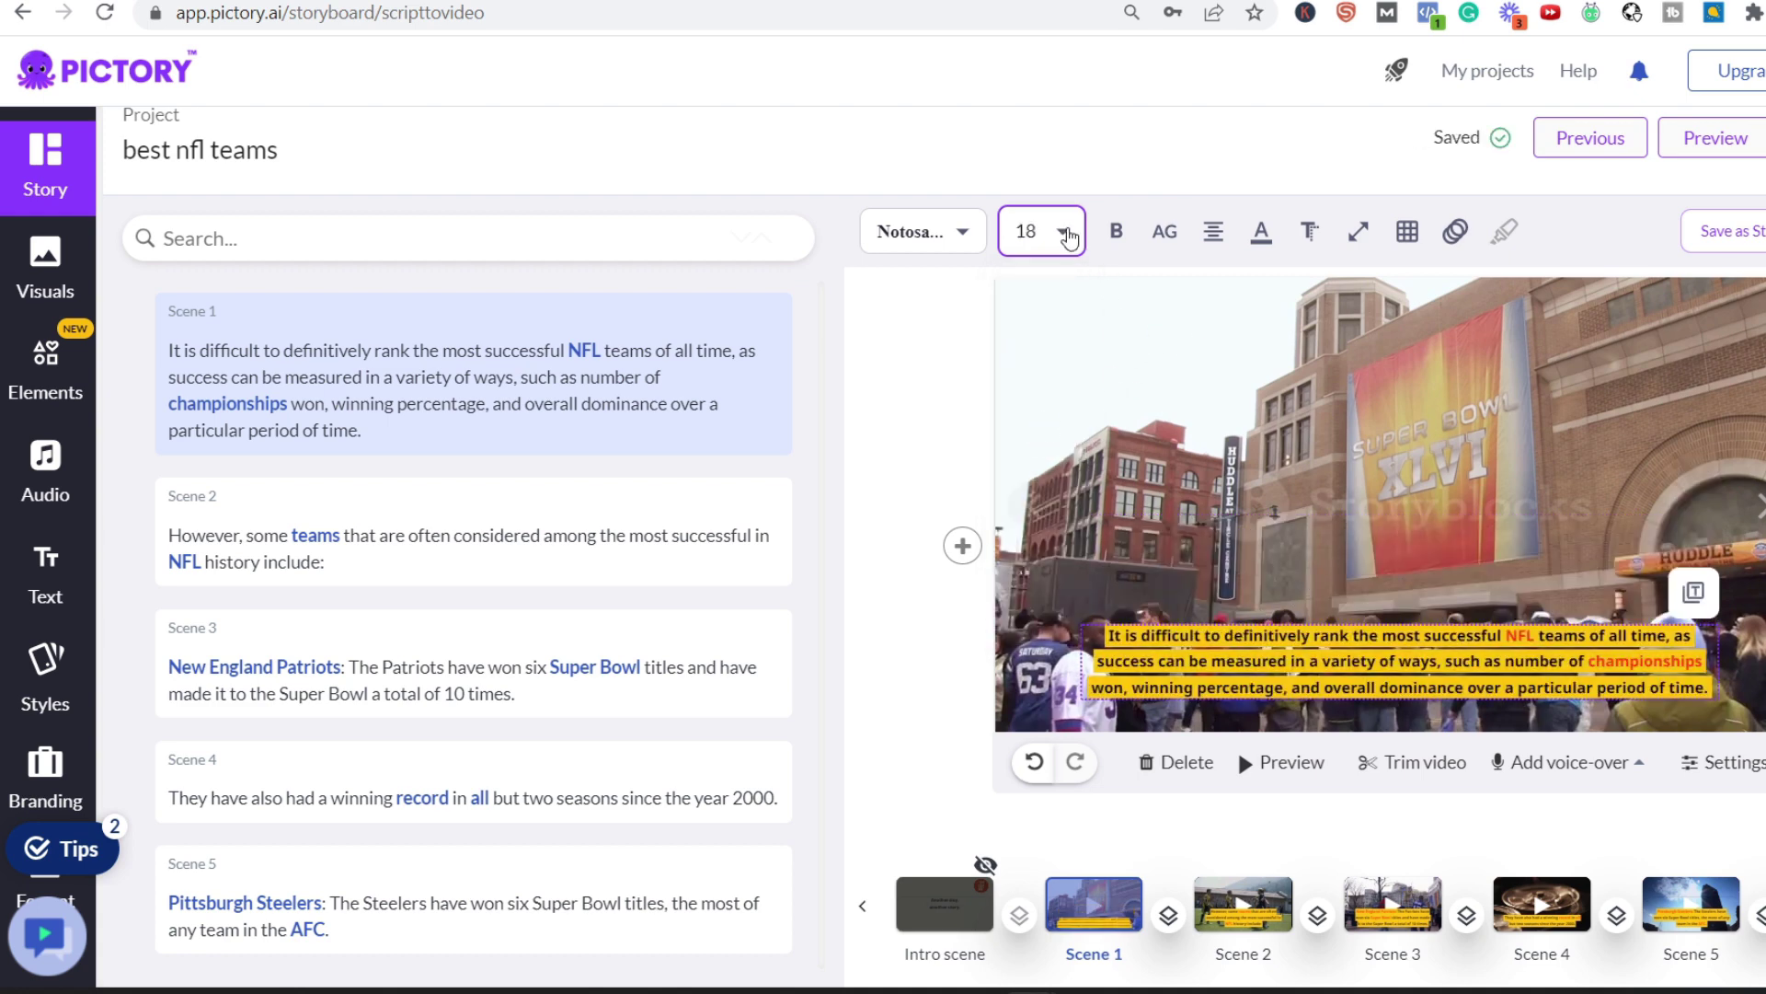
pyautogui.click(1062, 234)
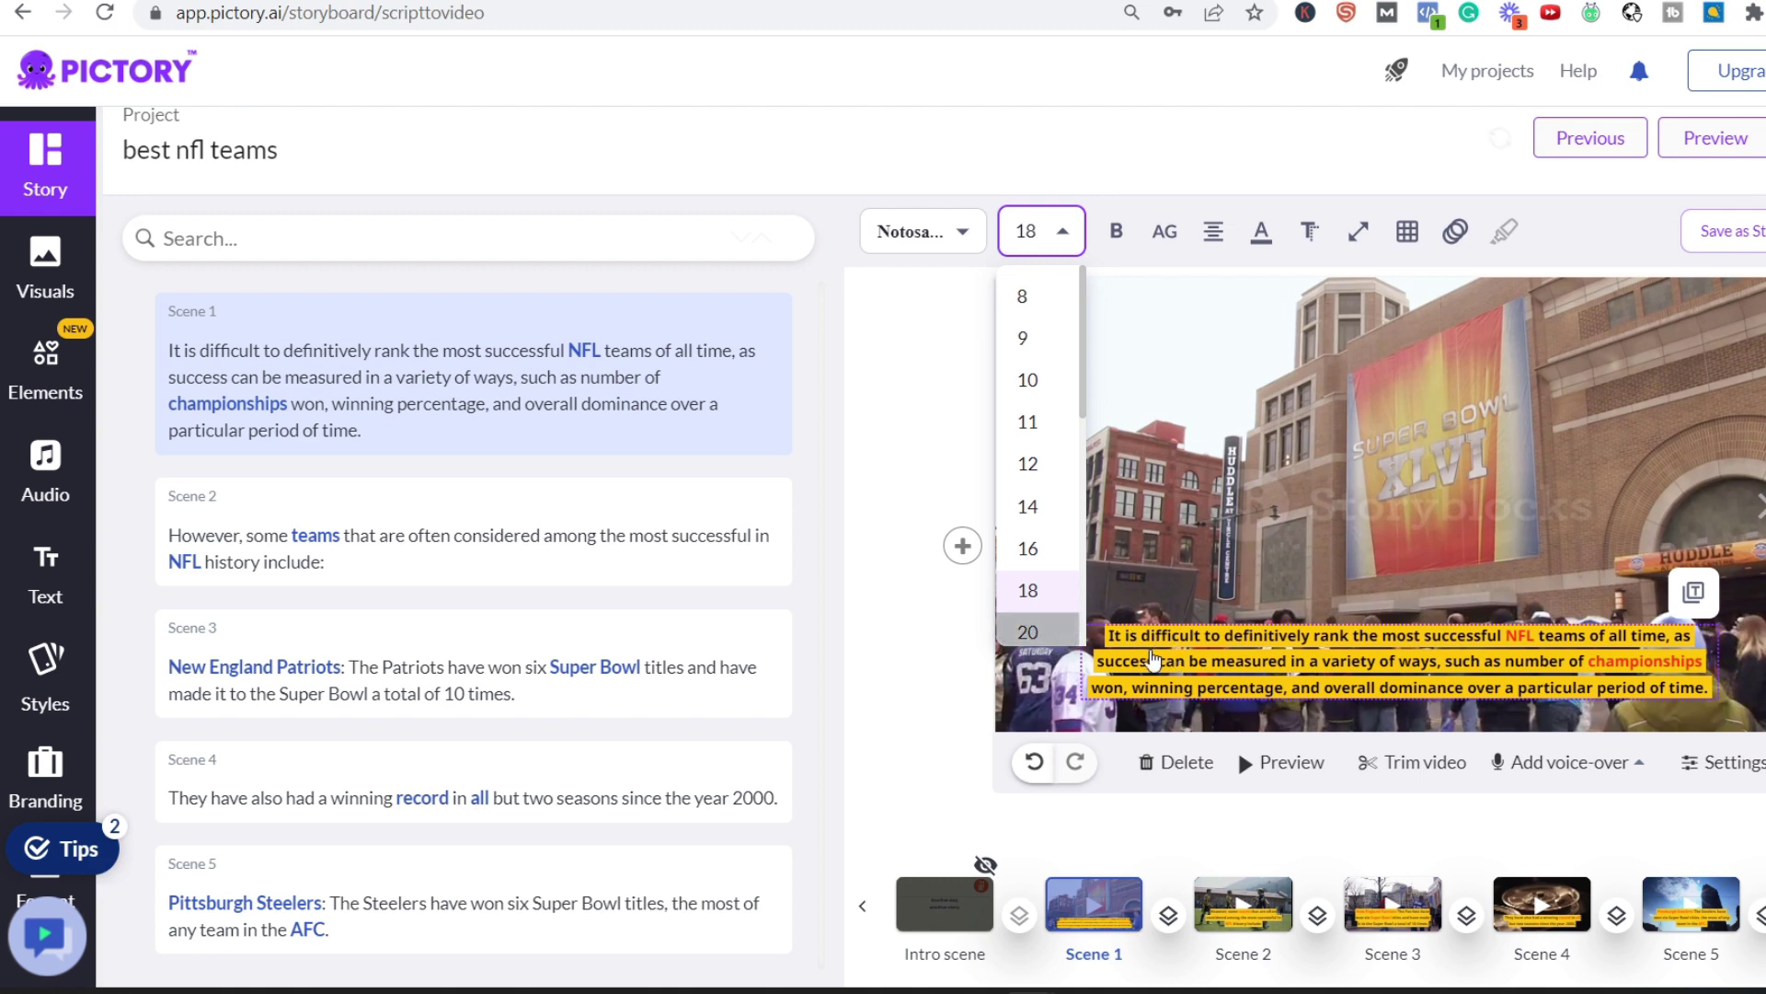
pyautogui.click(1067, 635)
pyautogui.click(920, 437)
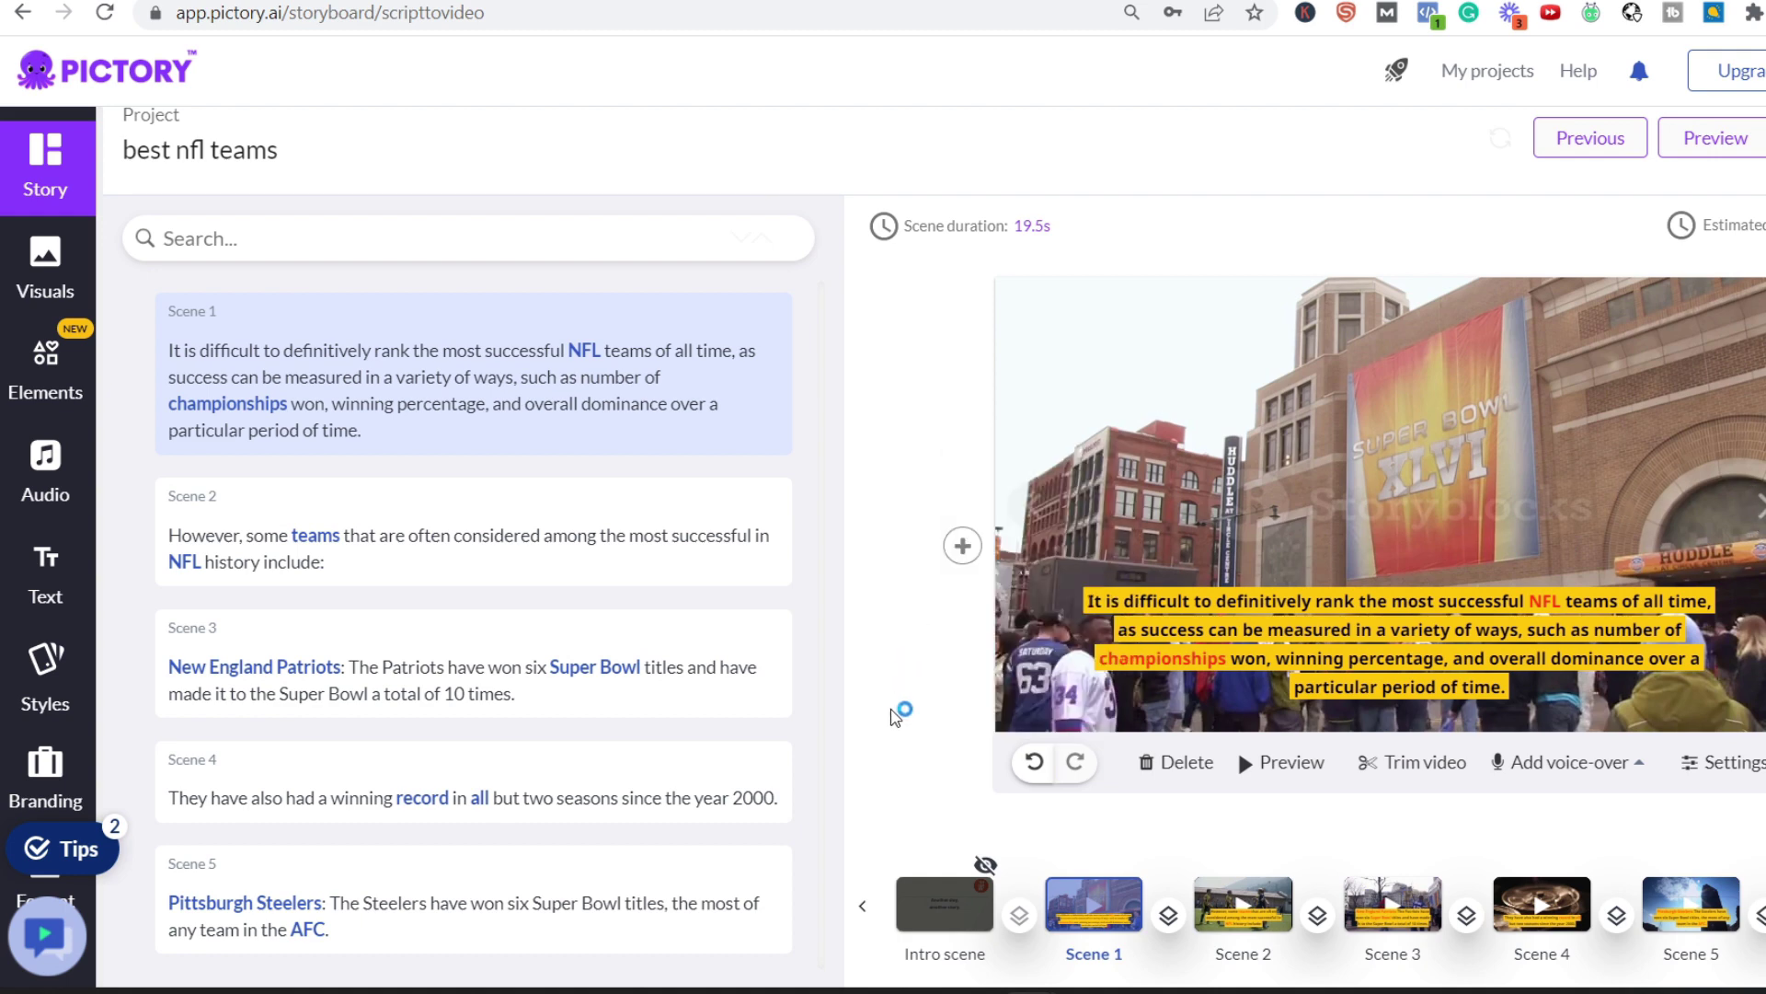
# Step: Select Scene 2 and search the Visuals library for 'nfl' clips
pyautogui.scroll(-1, 1226, 894)
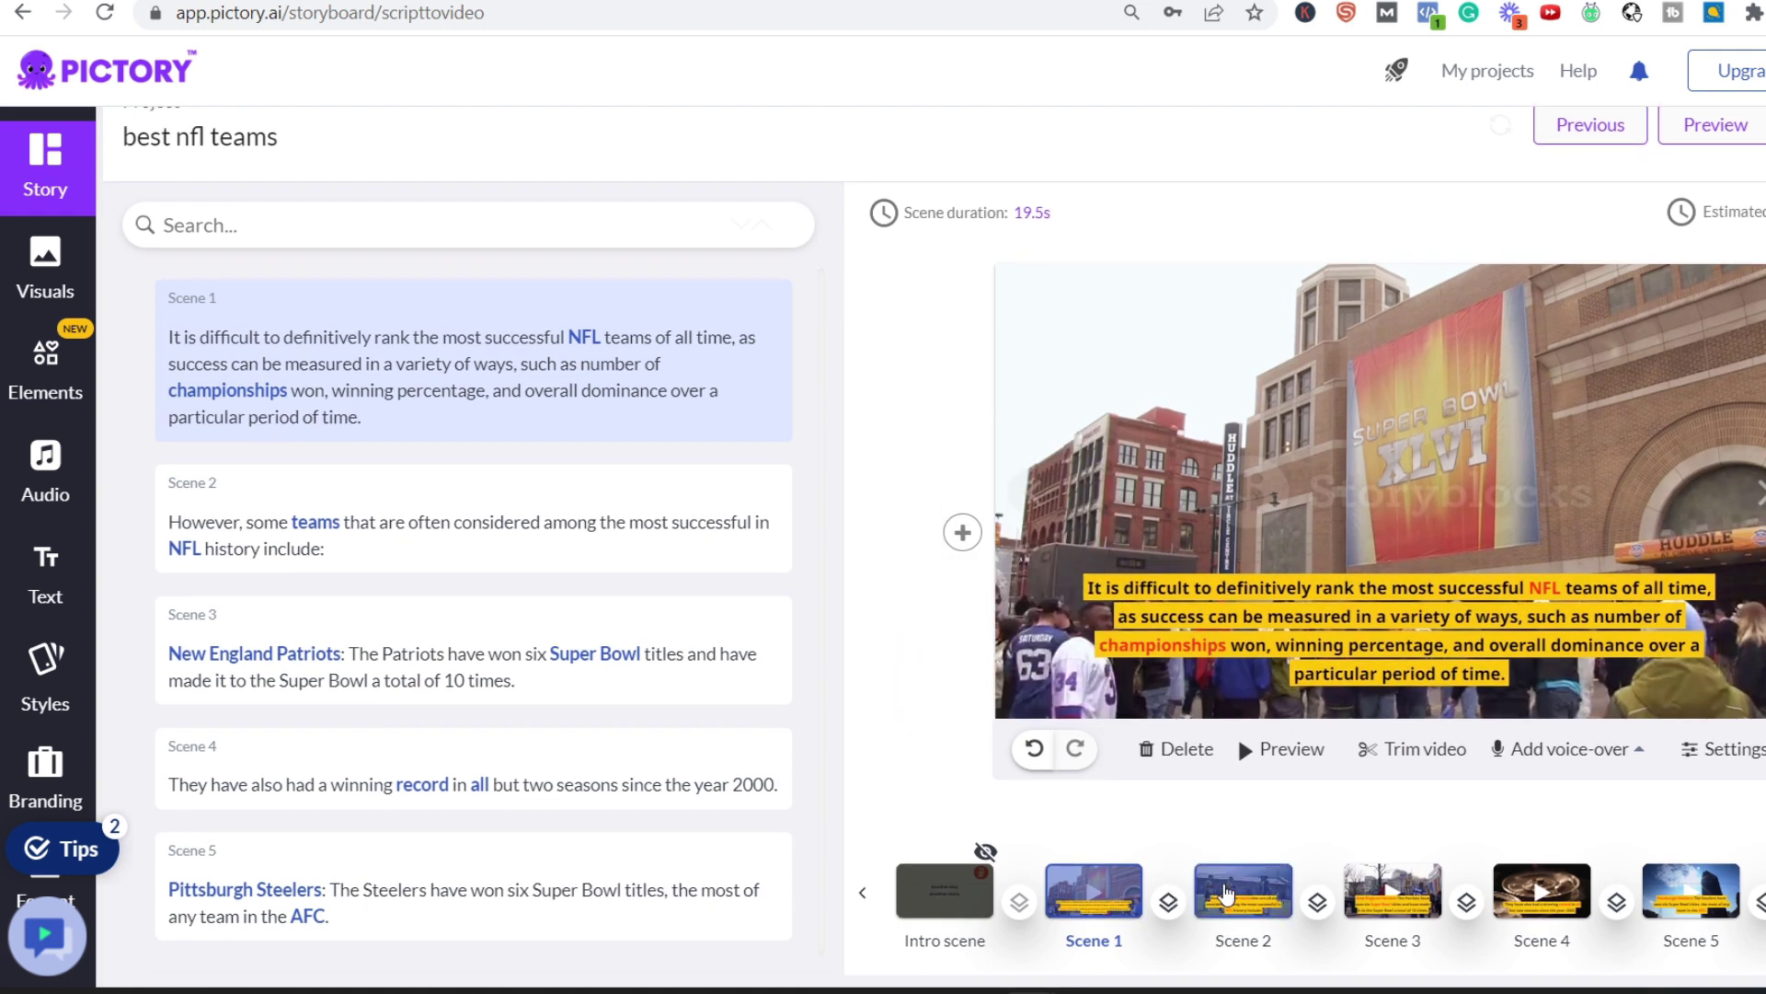
pyautogui.click(1226, 892)
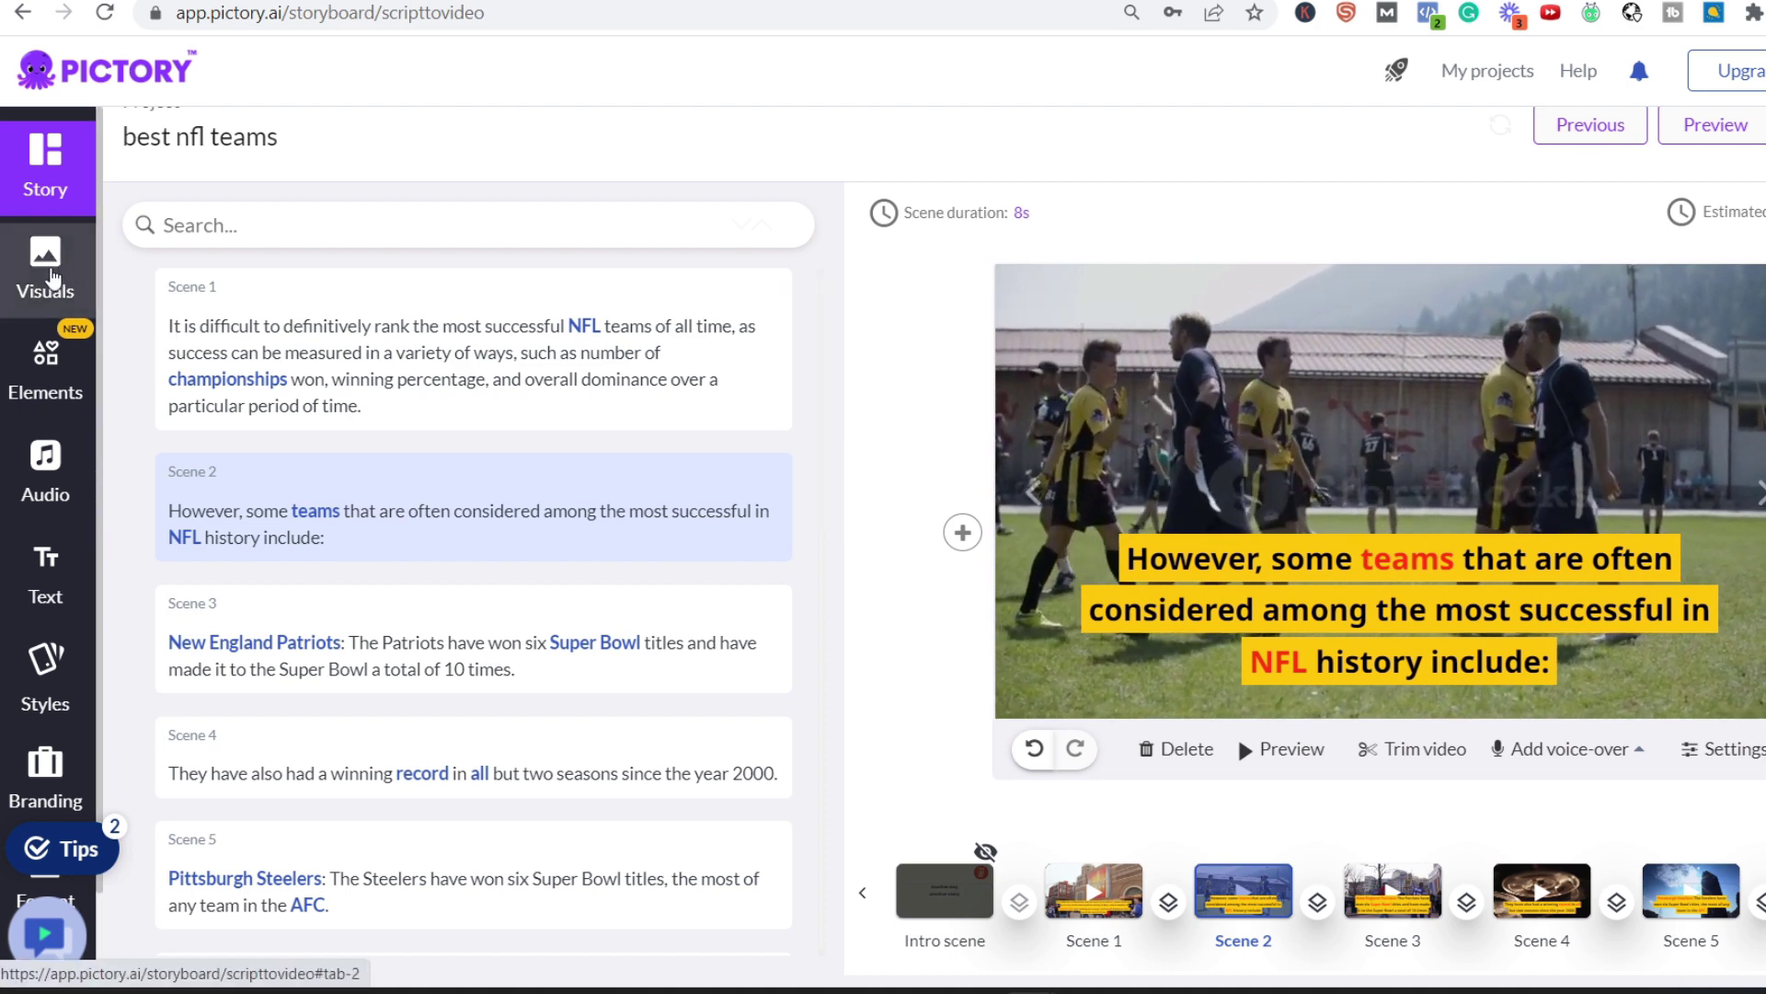
pyautogui.click(68, 276)
pyautogui.write('nfl')
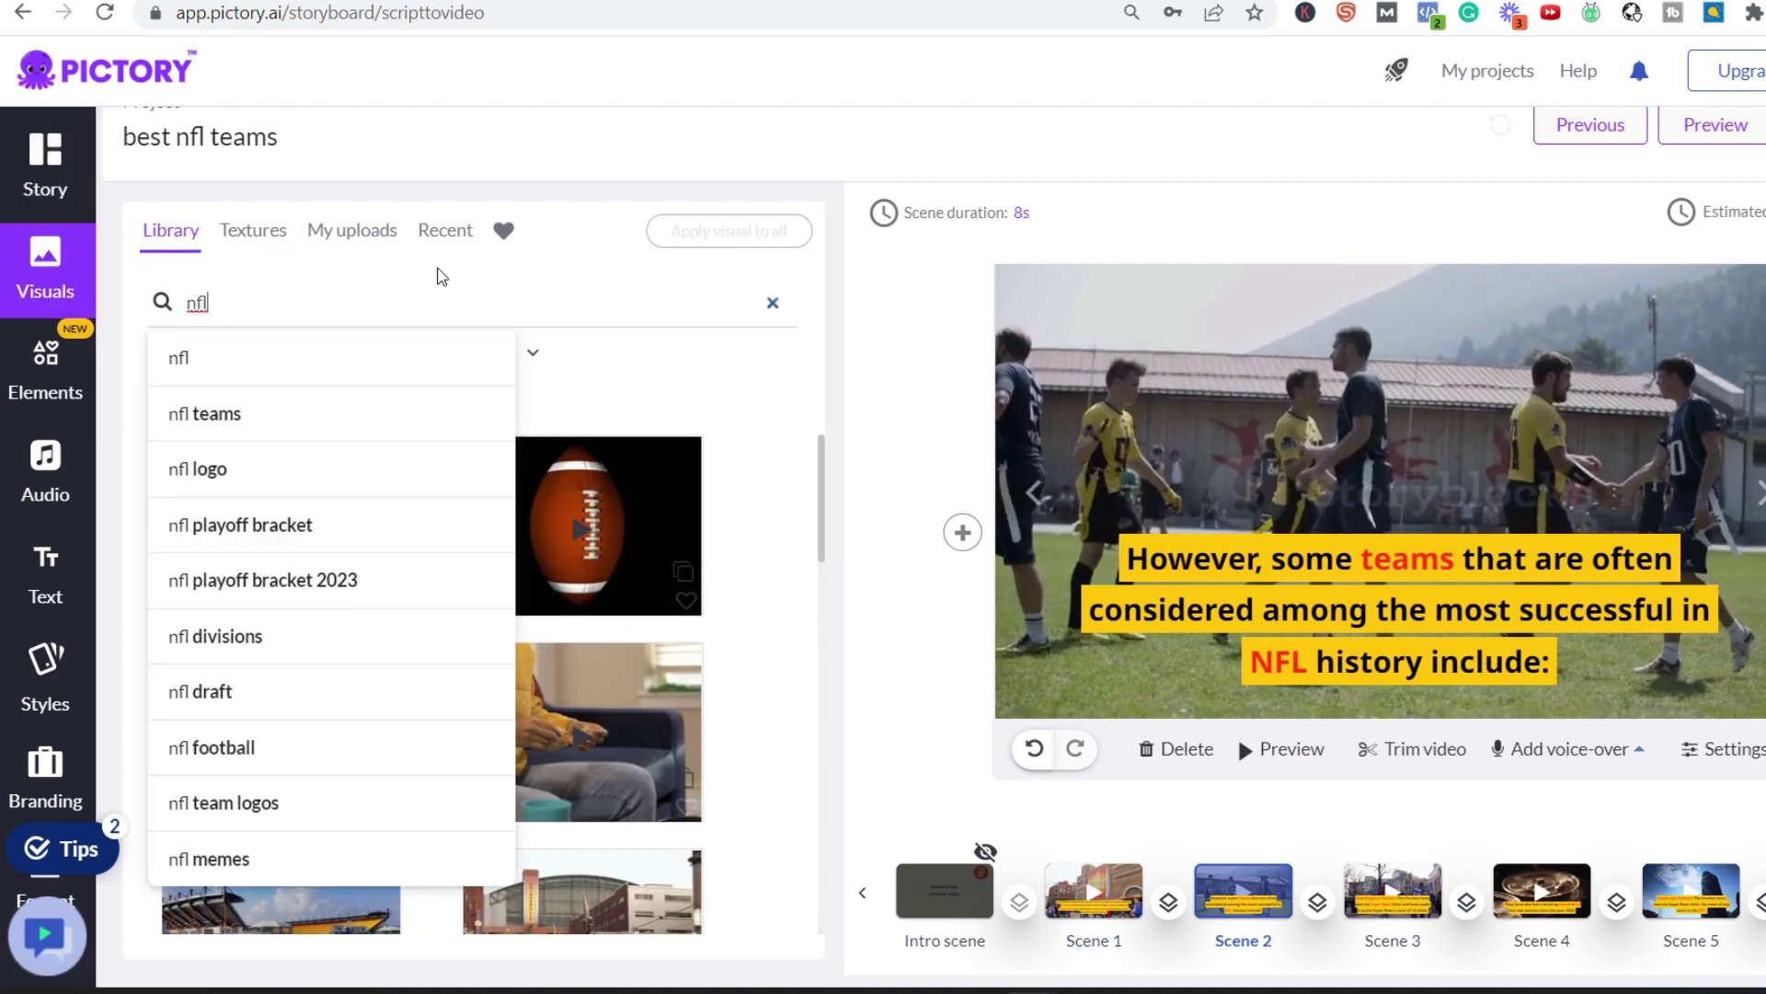
pyautogui.press('Return')
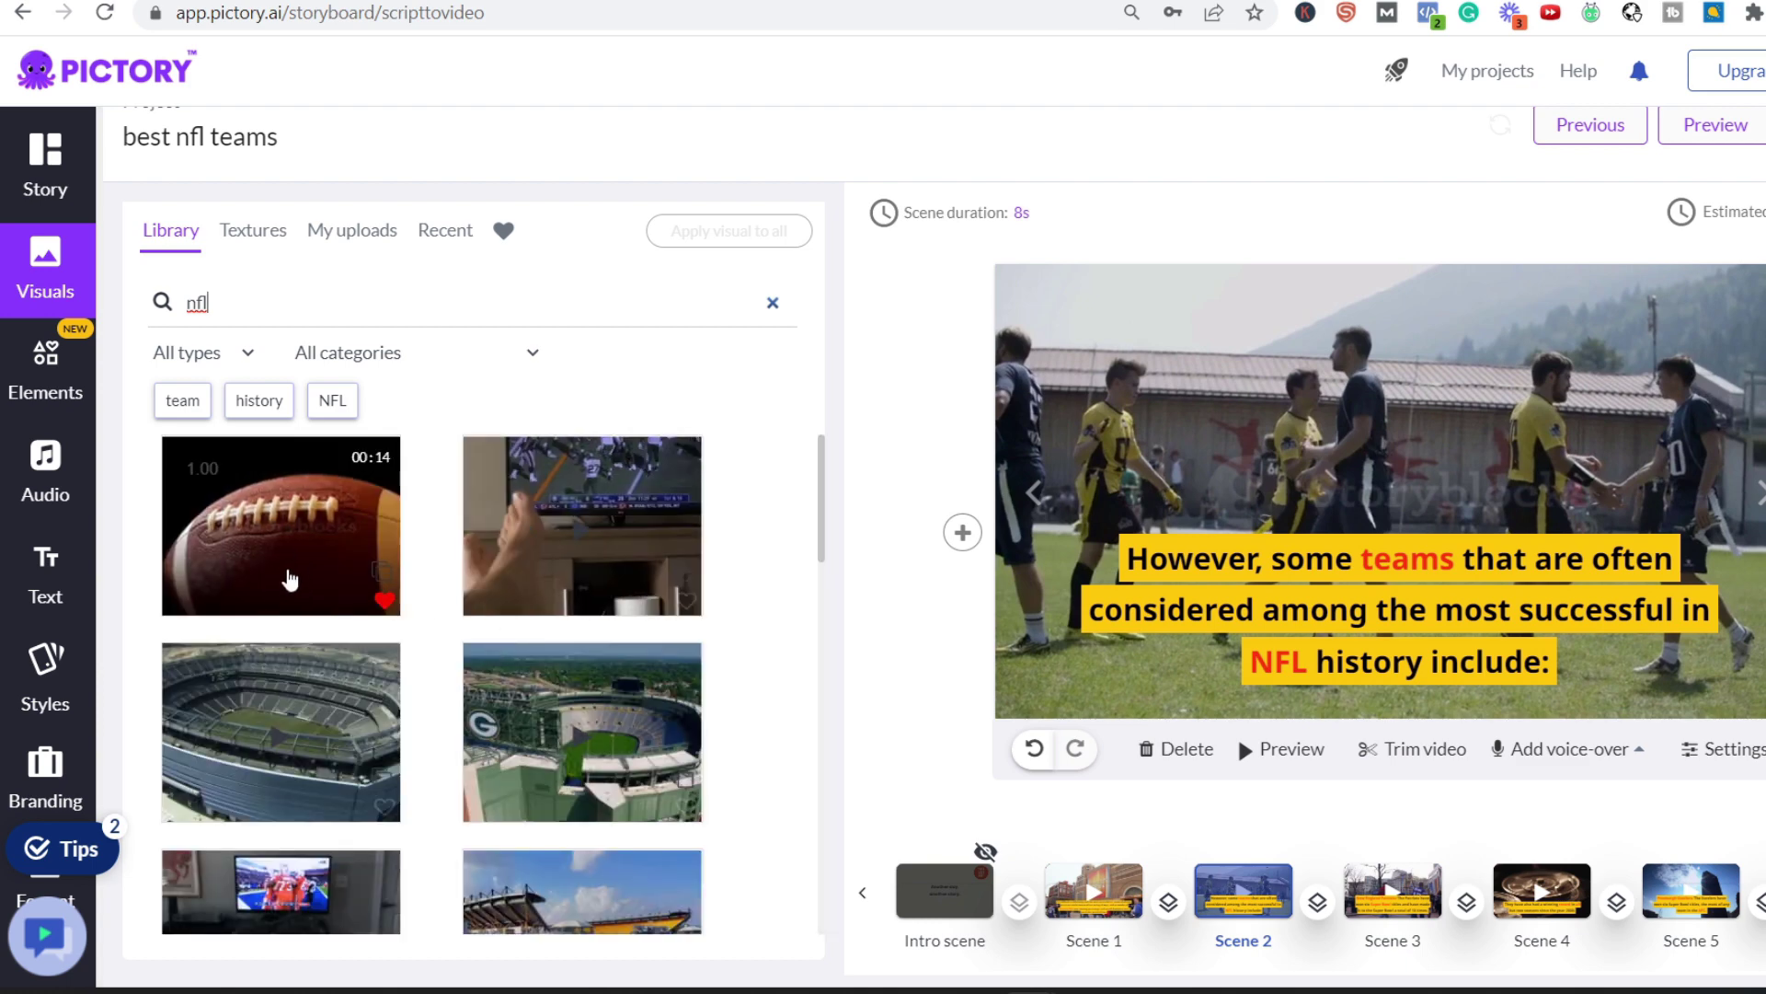
# Step: Drag the football close-up clip from the nfl results onto Scene 2
pyautogui.scroll(-3, 307, 576)
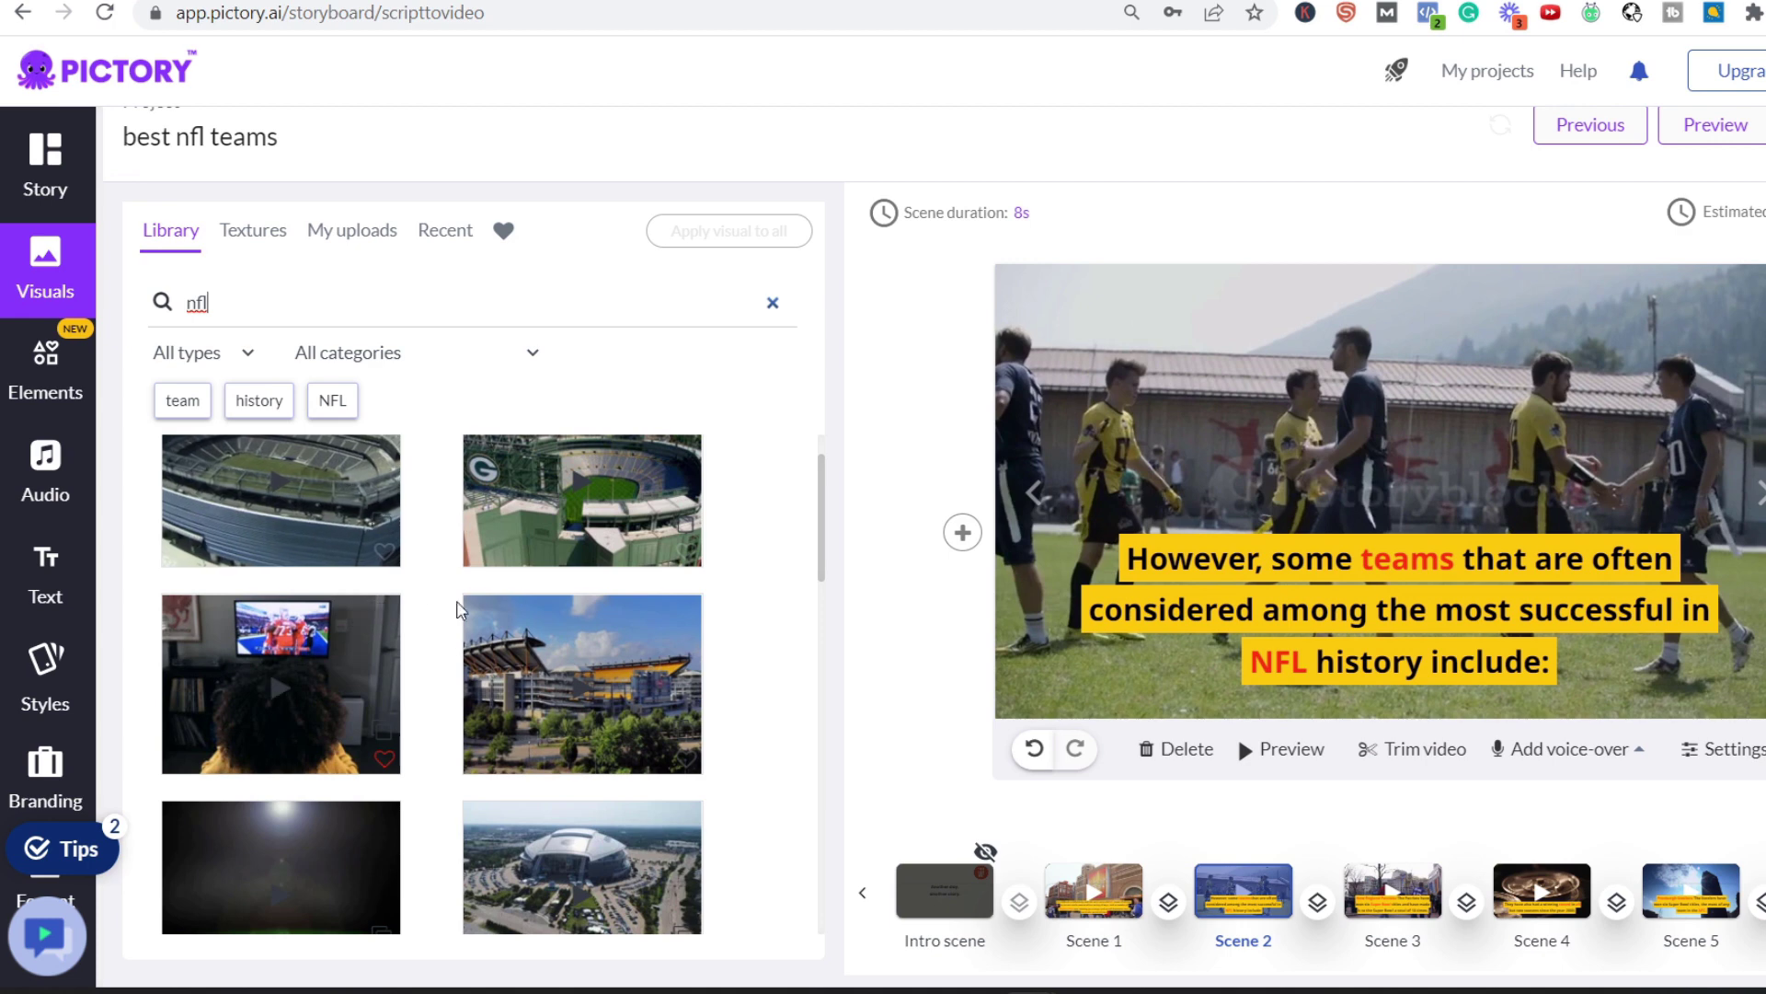
pyautogui.scroll(-3, 341, 543)
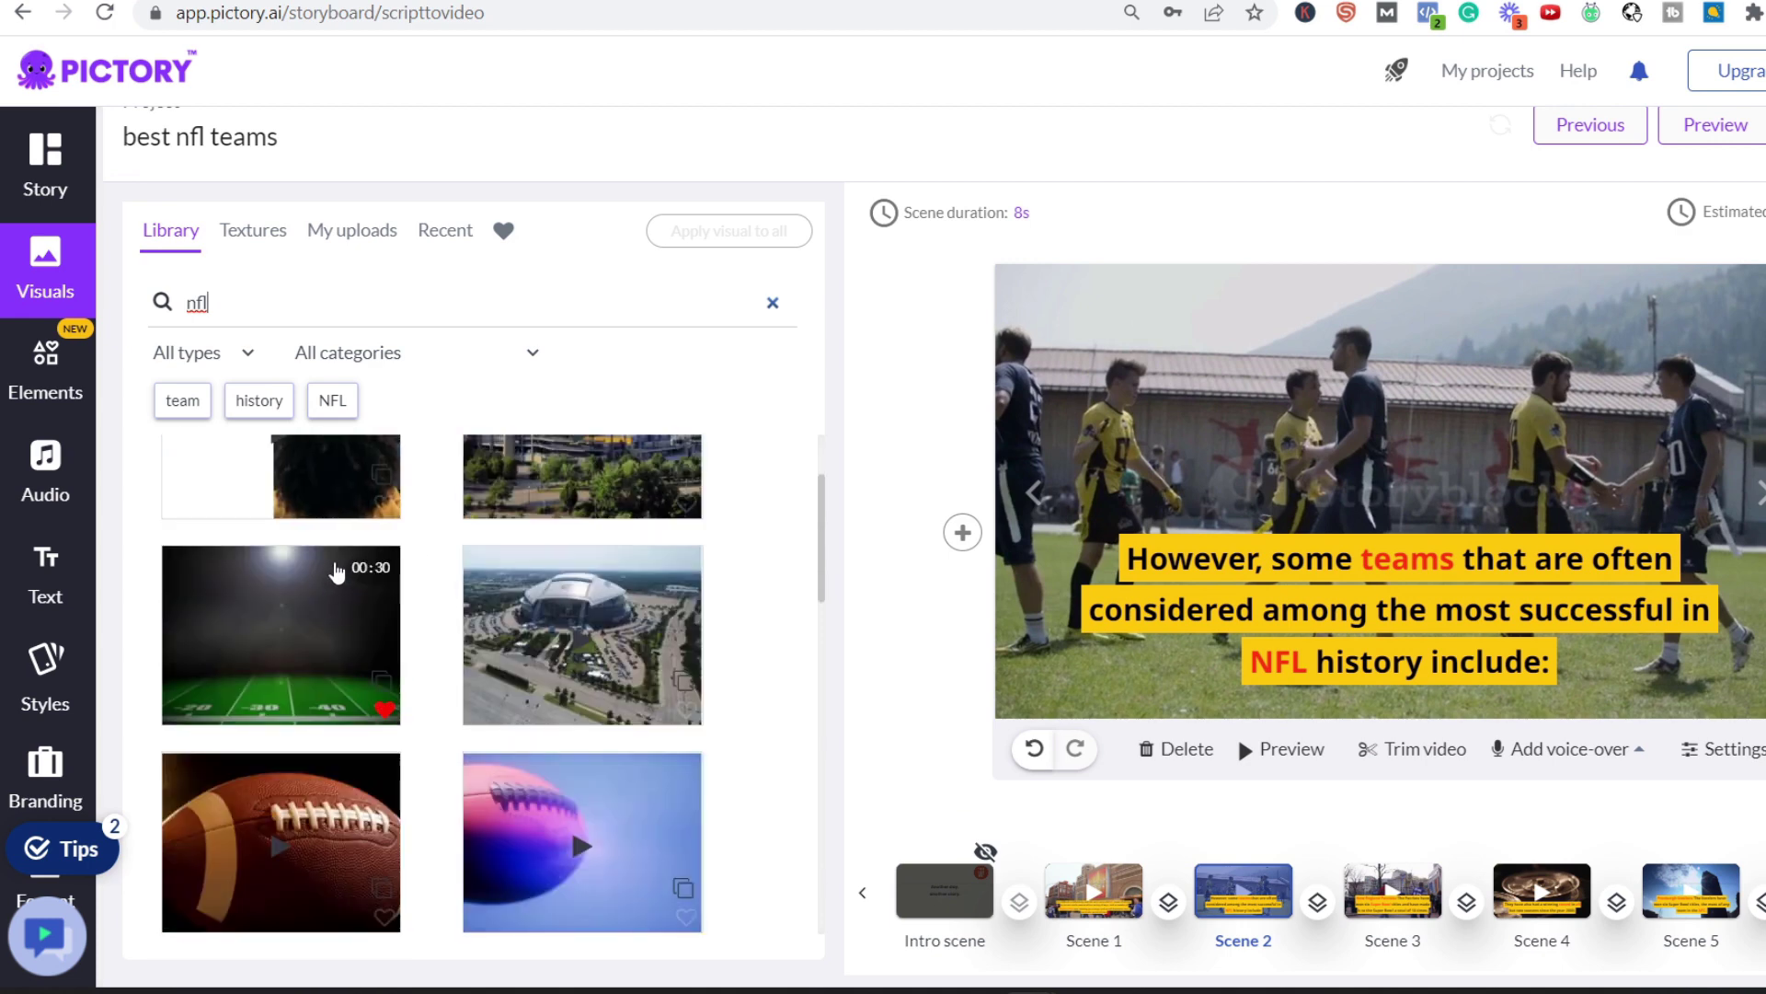
pyautogui.scroll(-2, 331, 513)
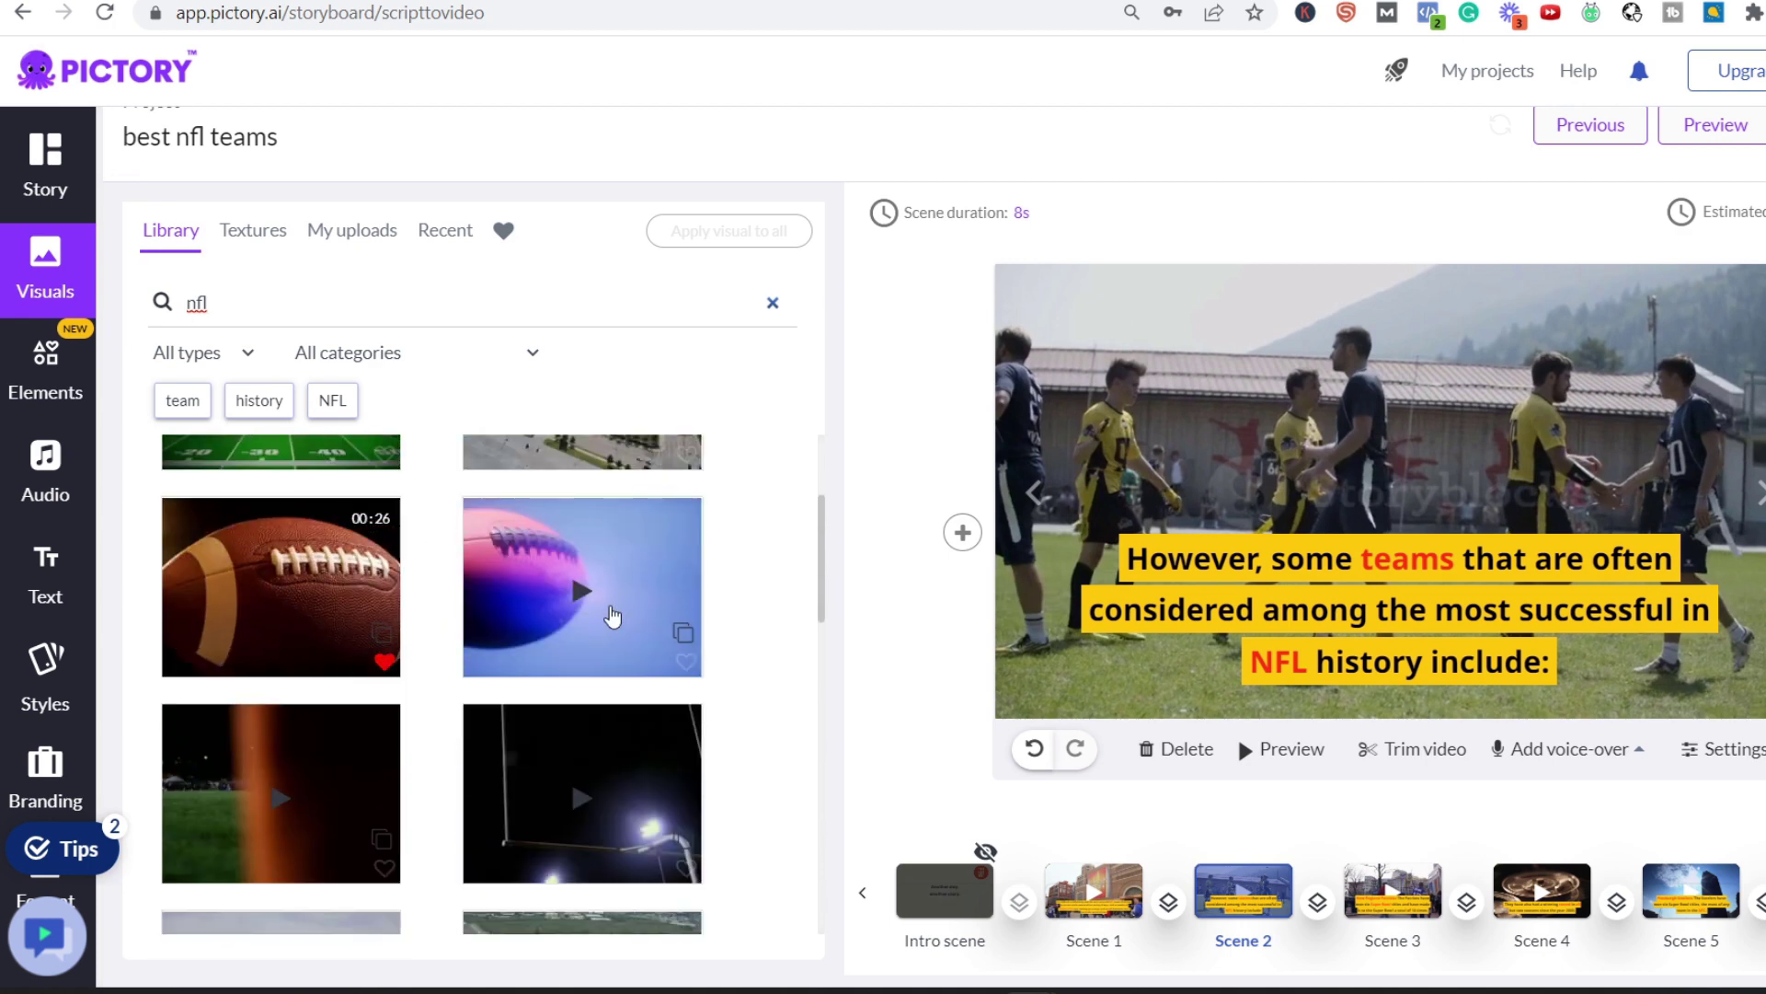
pyautogui.scroll(-1, 591, 616)
pyautogui.scroll(-5, 590, 616)
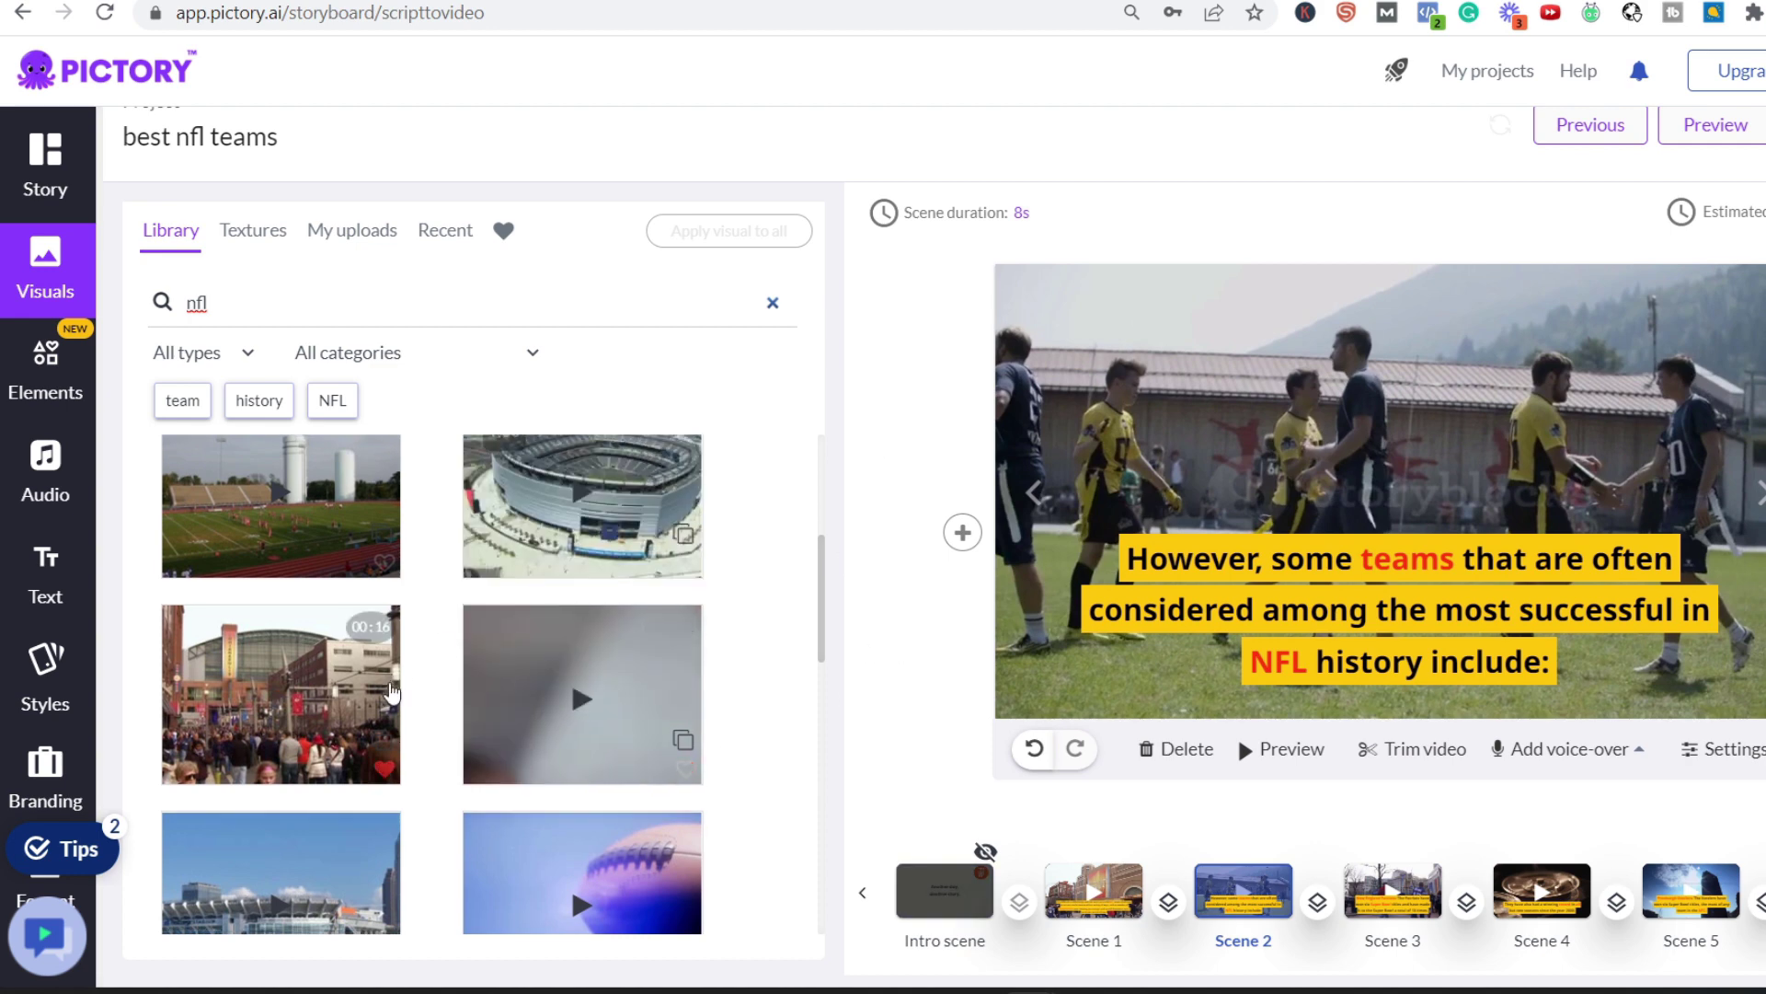
pyautogui.scroll(-1, 407, 694)
pyautogui.scroll(2, 434, 694)
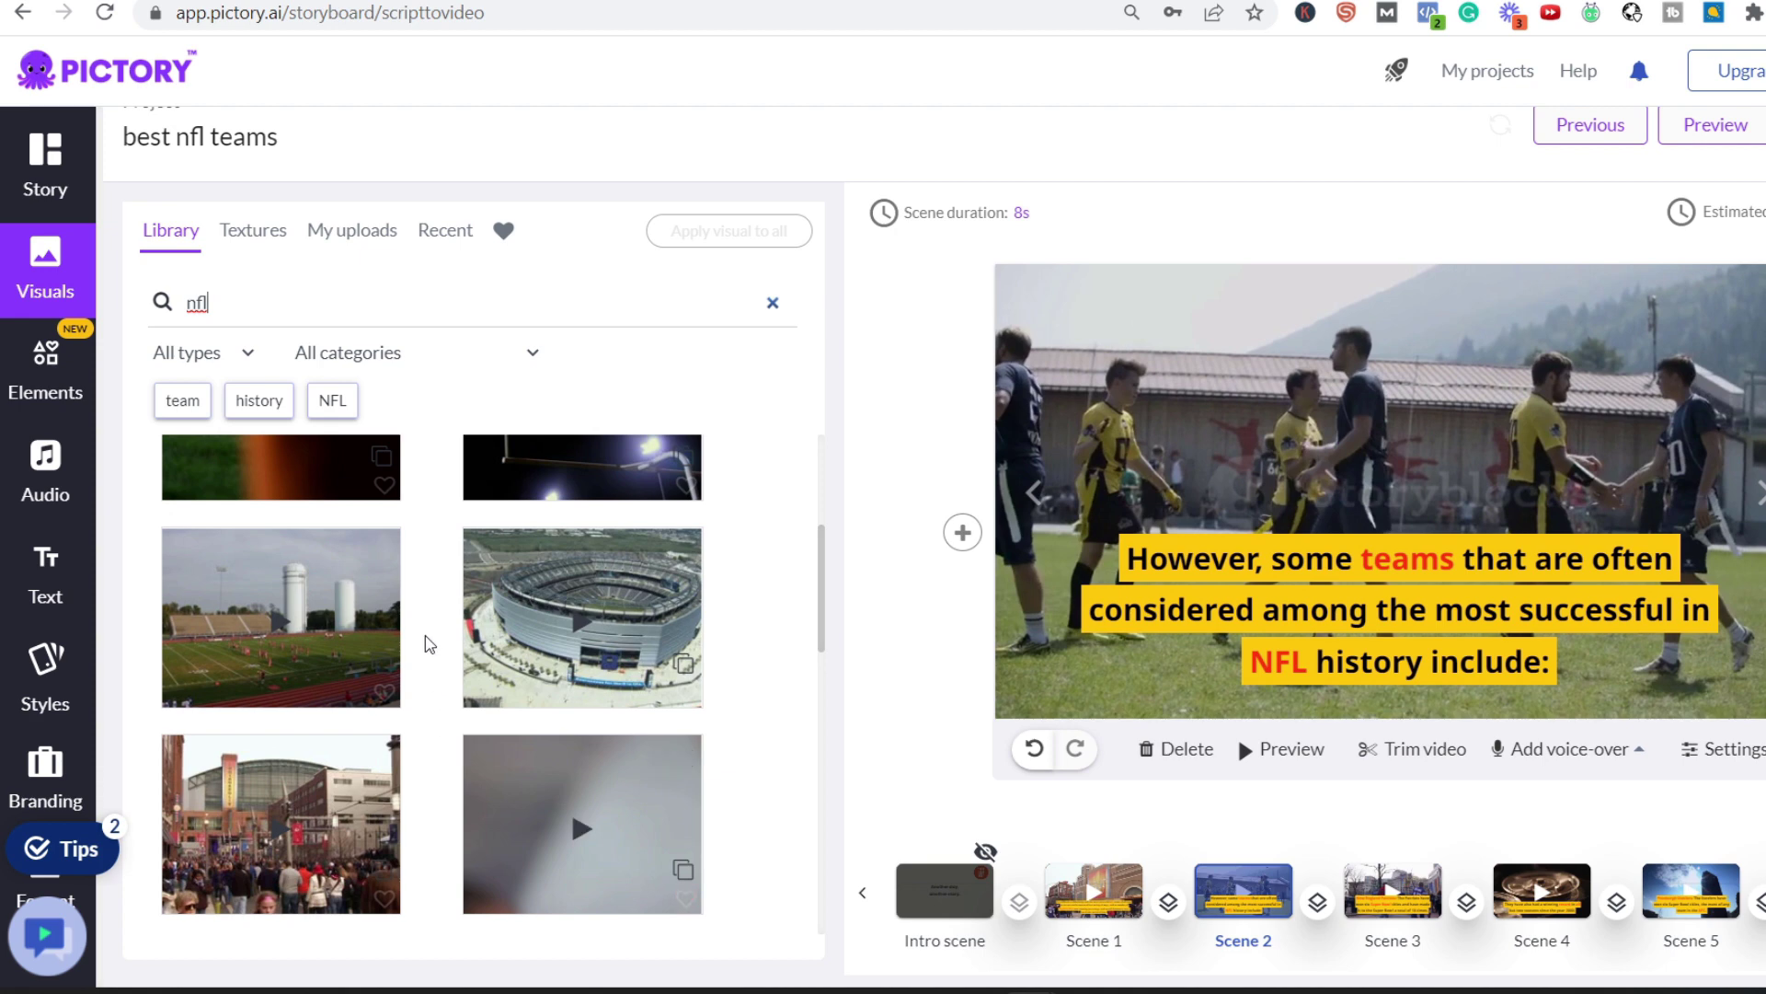
pyautogui.scroll(2, 426, 644)
pyautogui.scroll(2, 396, 641)
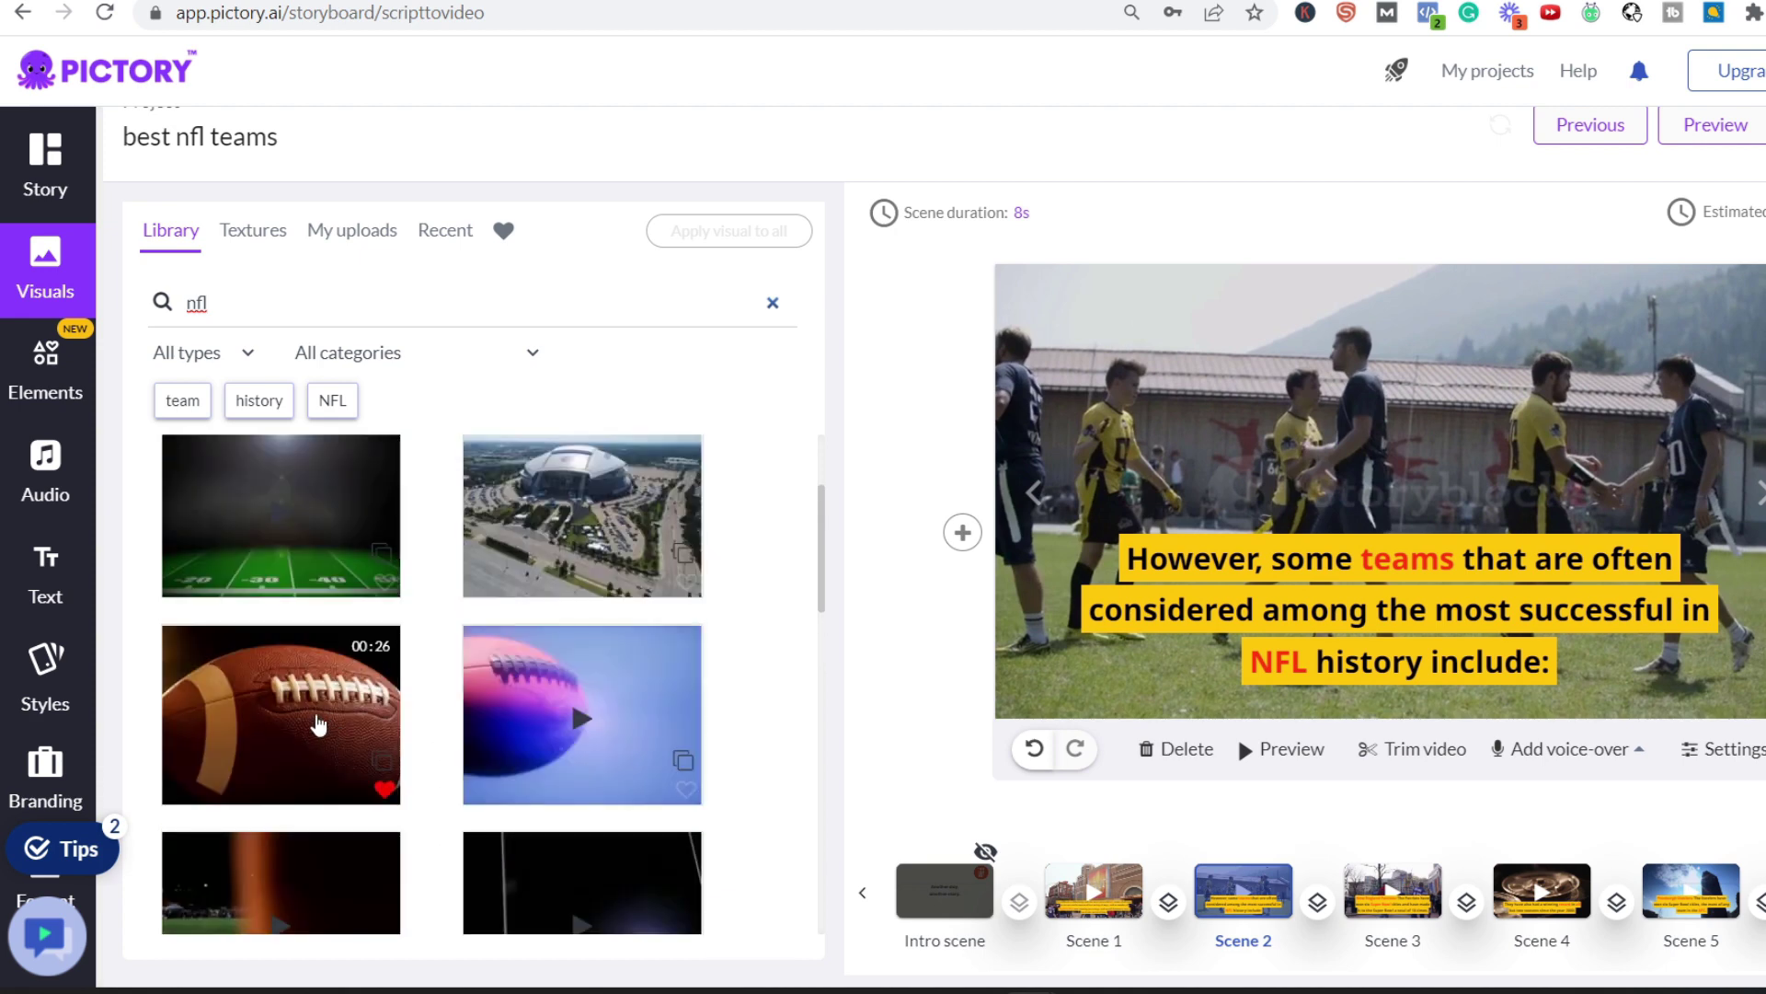
pyautogui.moveTo(354, 700); pyautogui.dragTo(1233, 493)
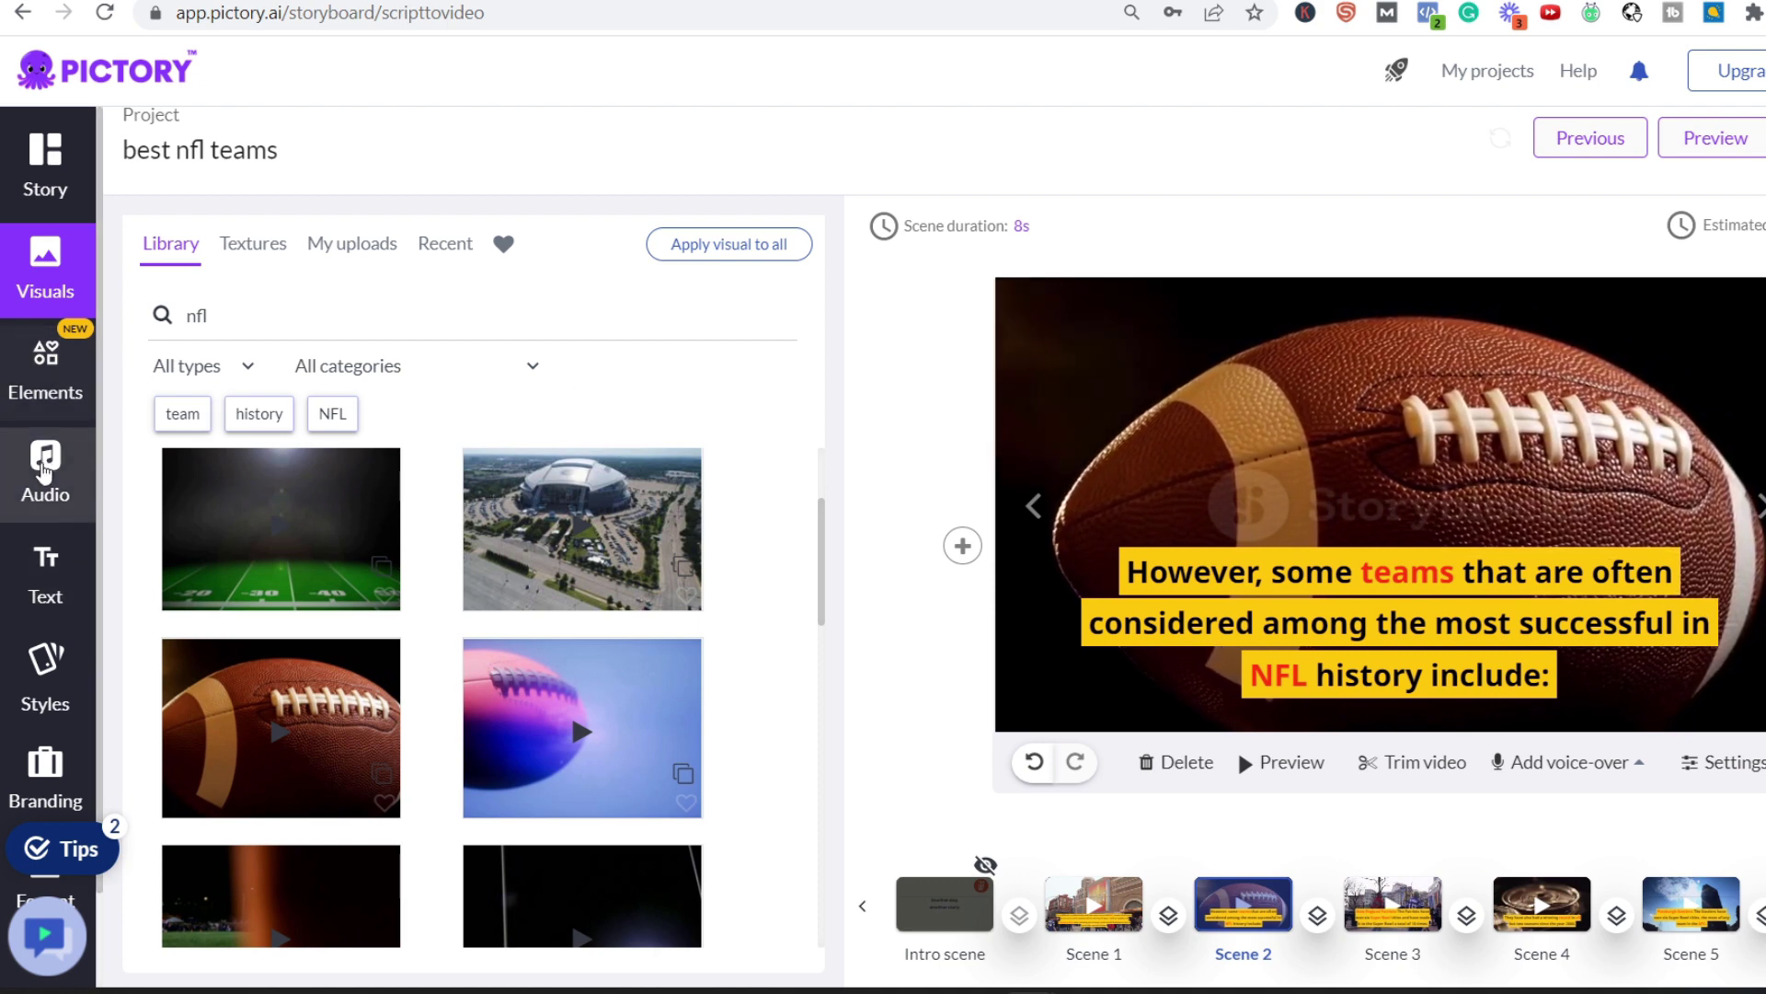
# Step: Apply the 'Debby, female' AI voice-over from the Audio panel's Voice-over list
pyautogui.click(57, 506)
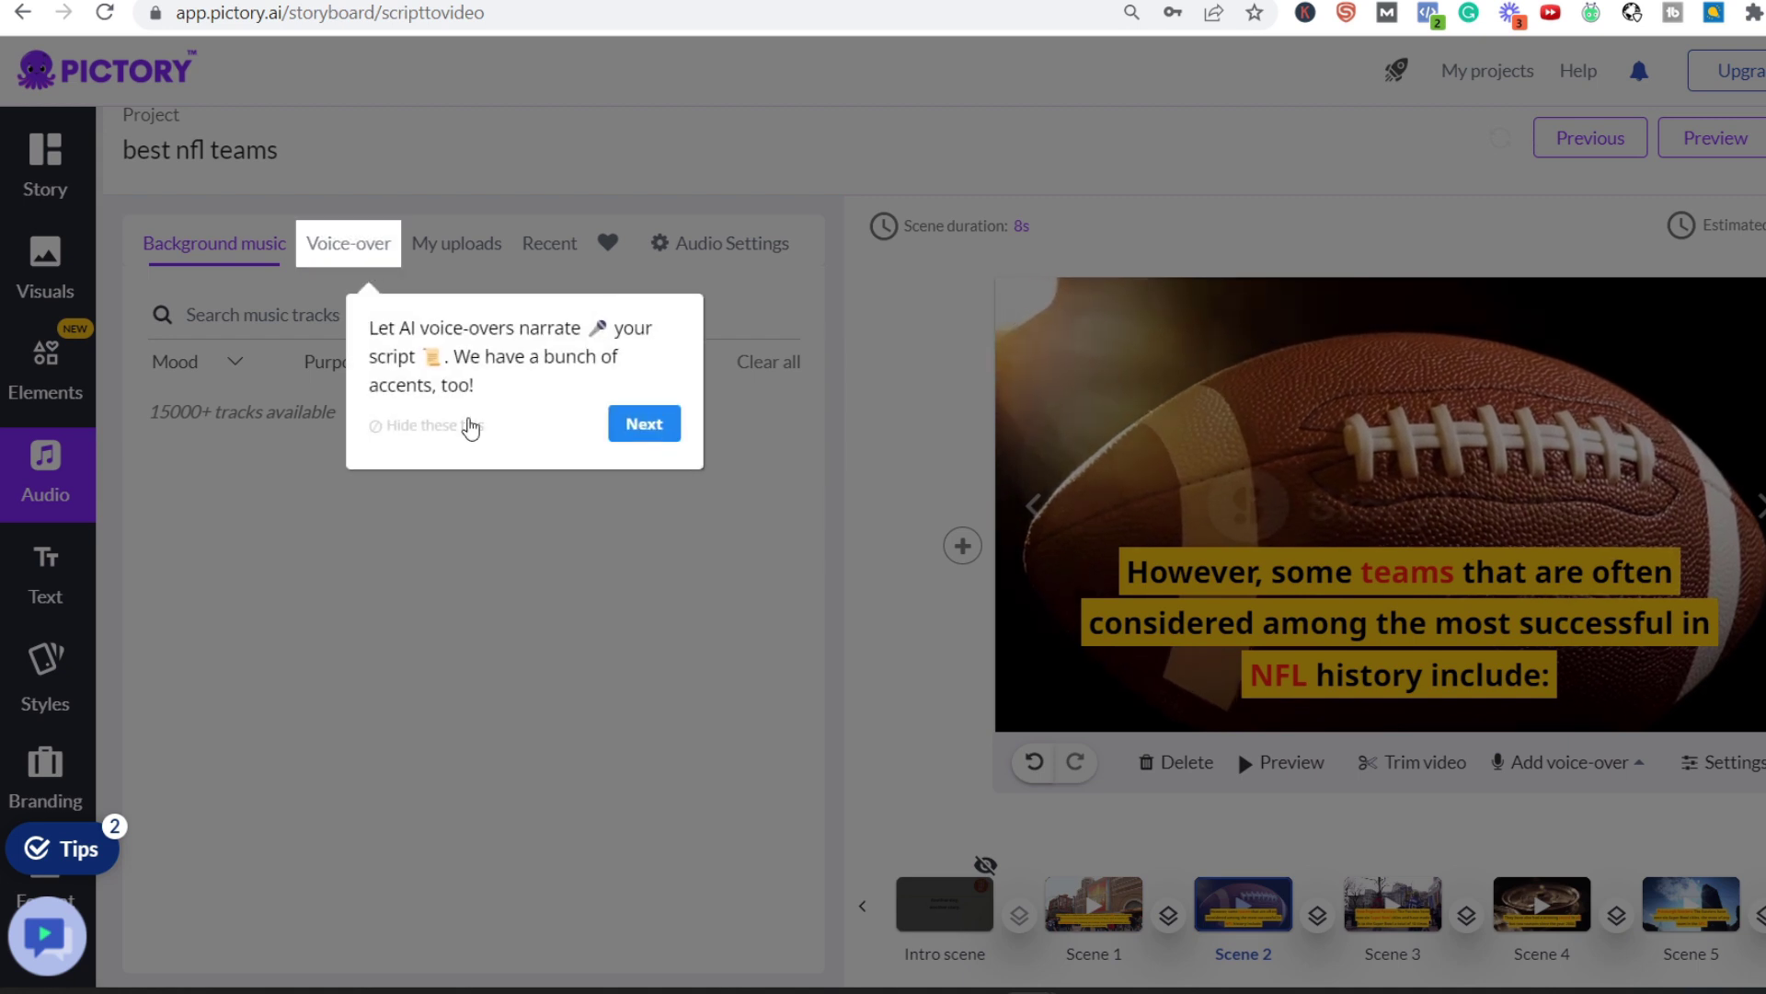
pyautogui.click(285, 280)
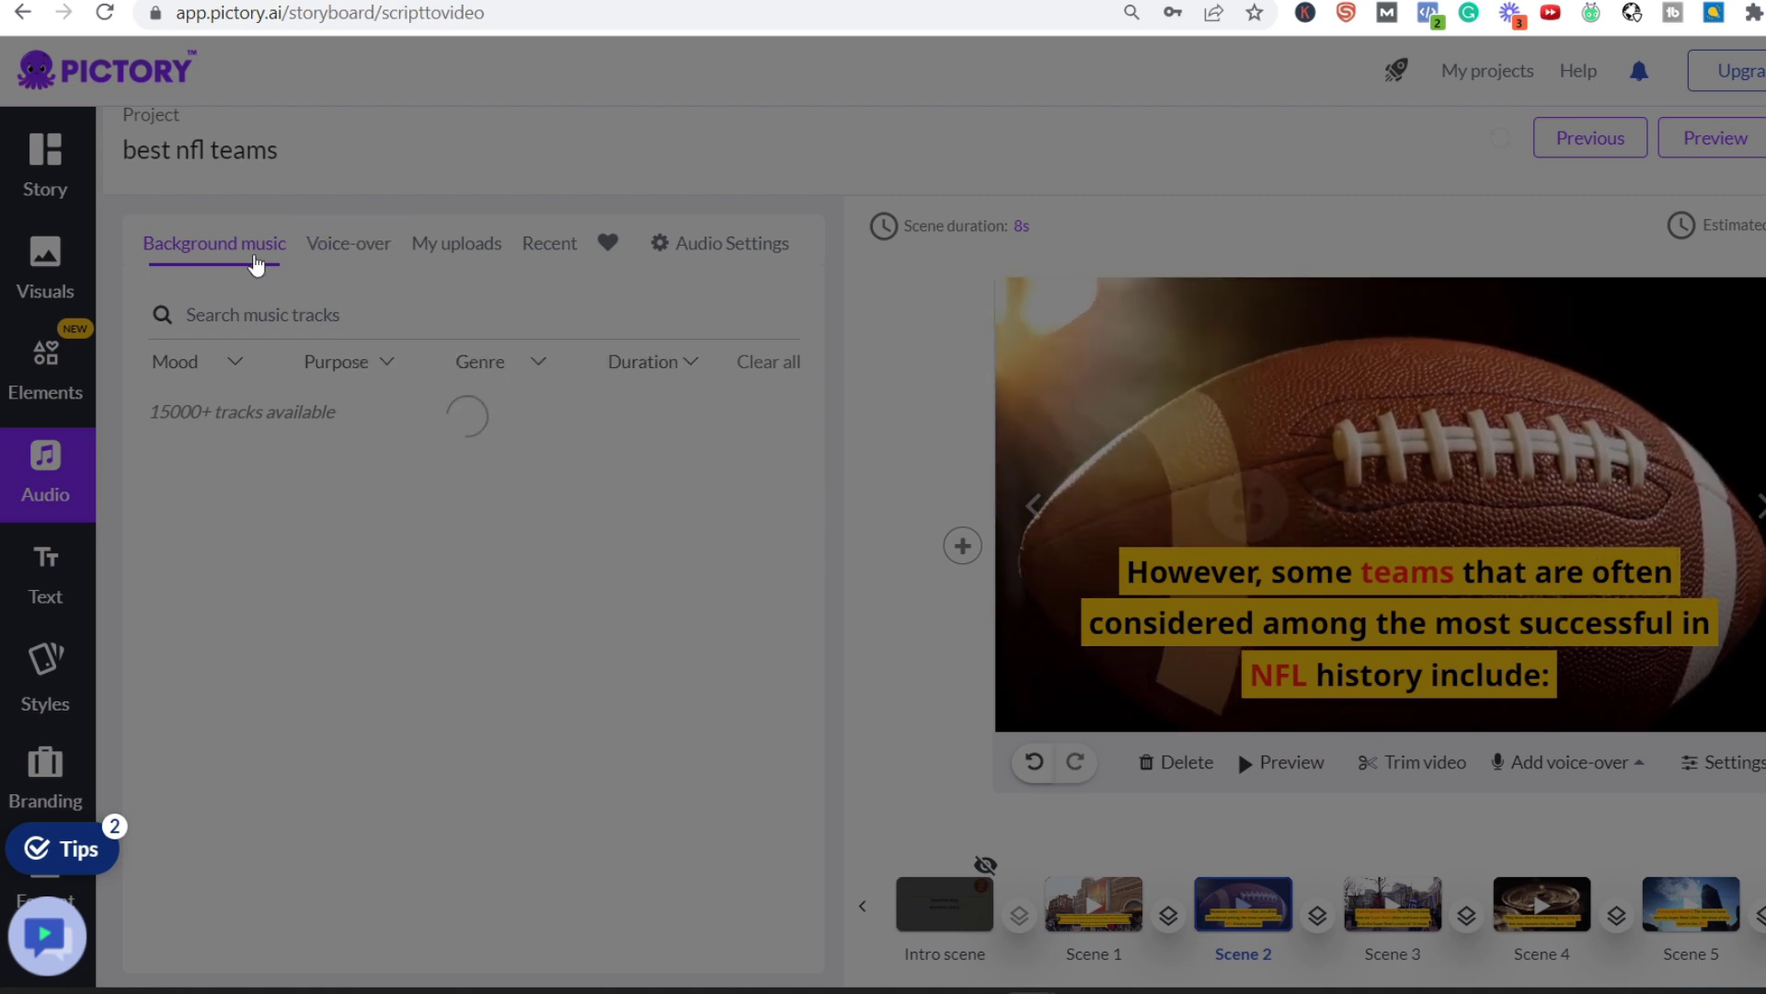
pyautogui.click(256, 265)
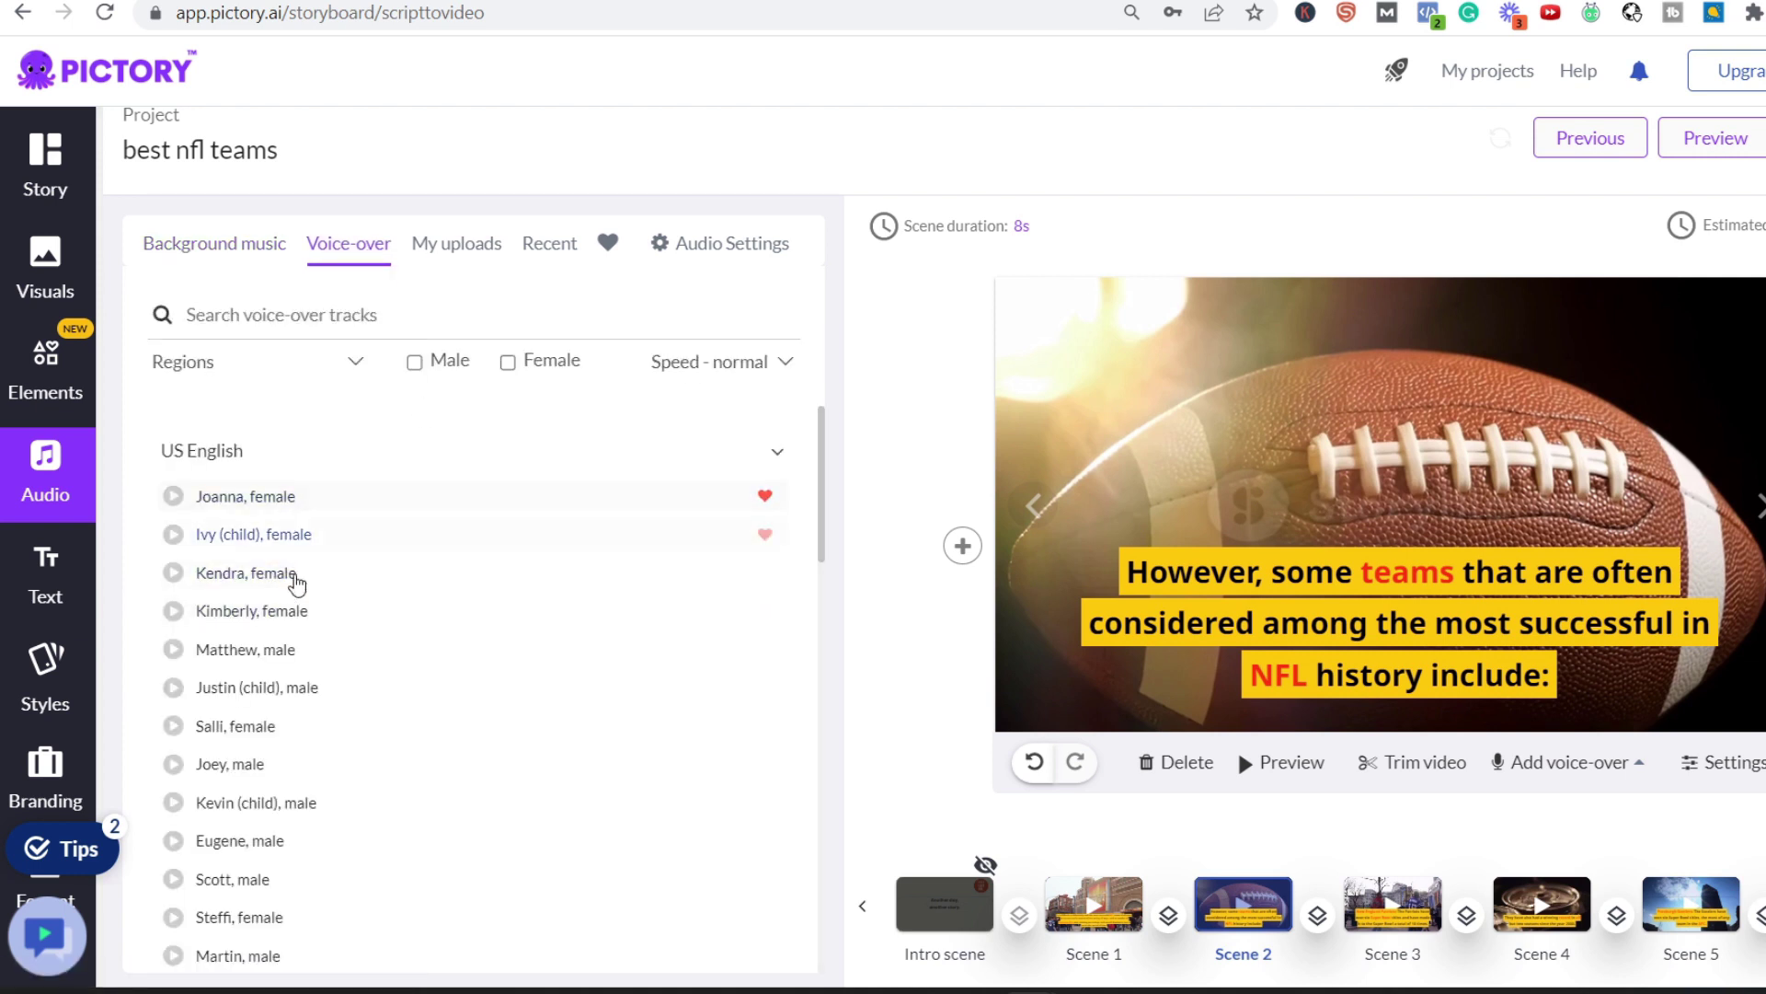
pyautogui.scroll(-3, 297, 583)
pyautogui.moveTo(274, 605)
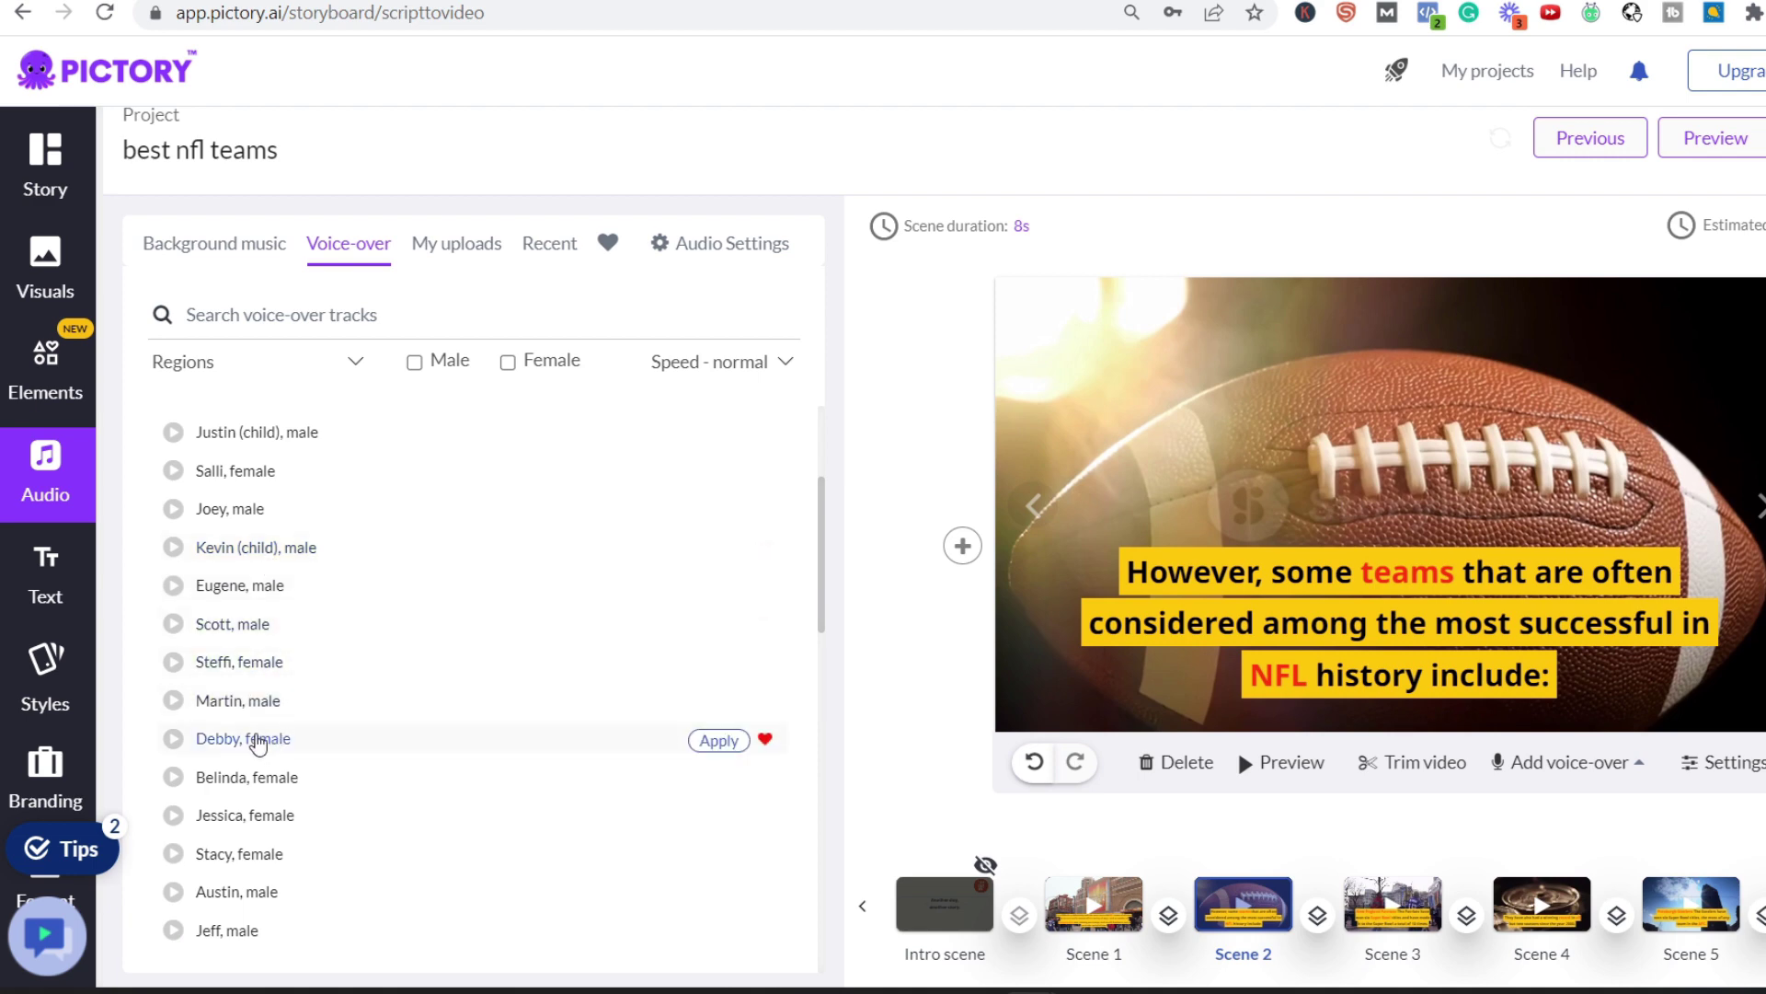
pyautogui.click(711, 741)
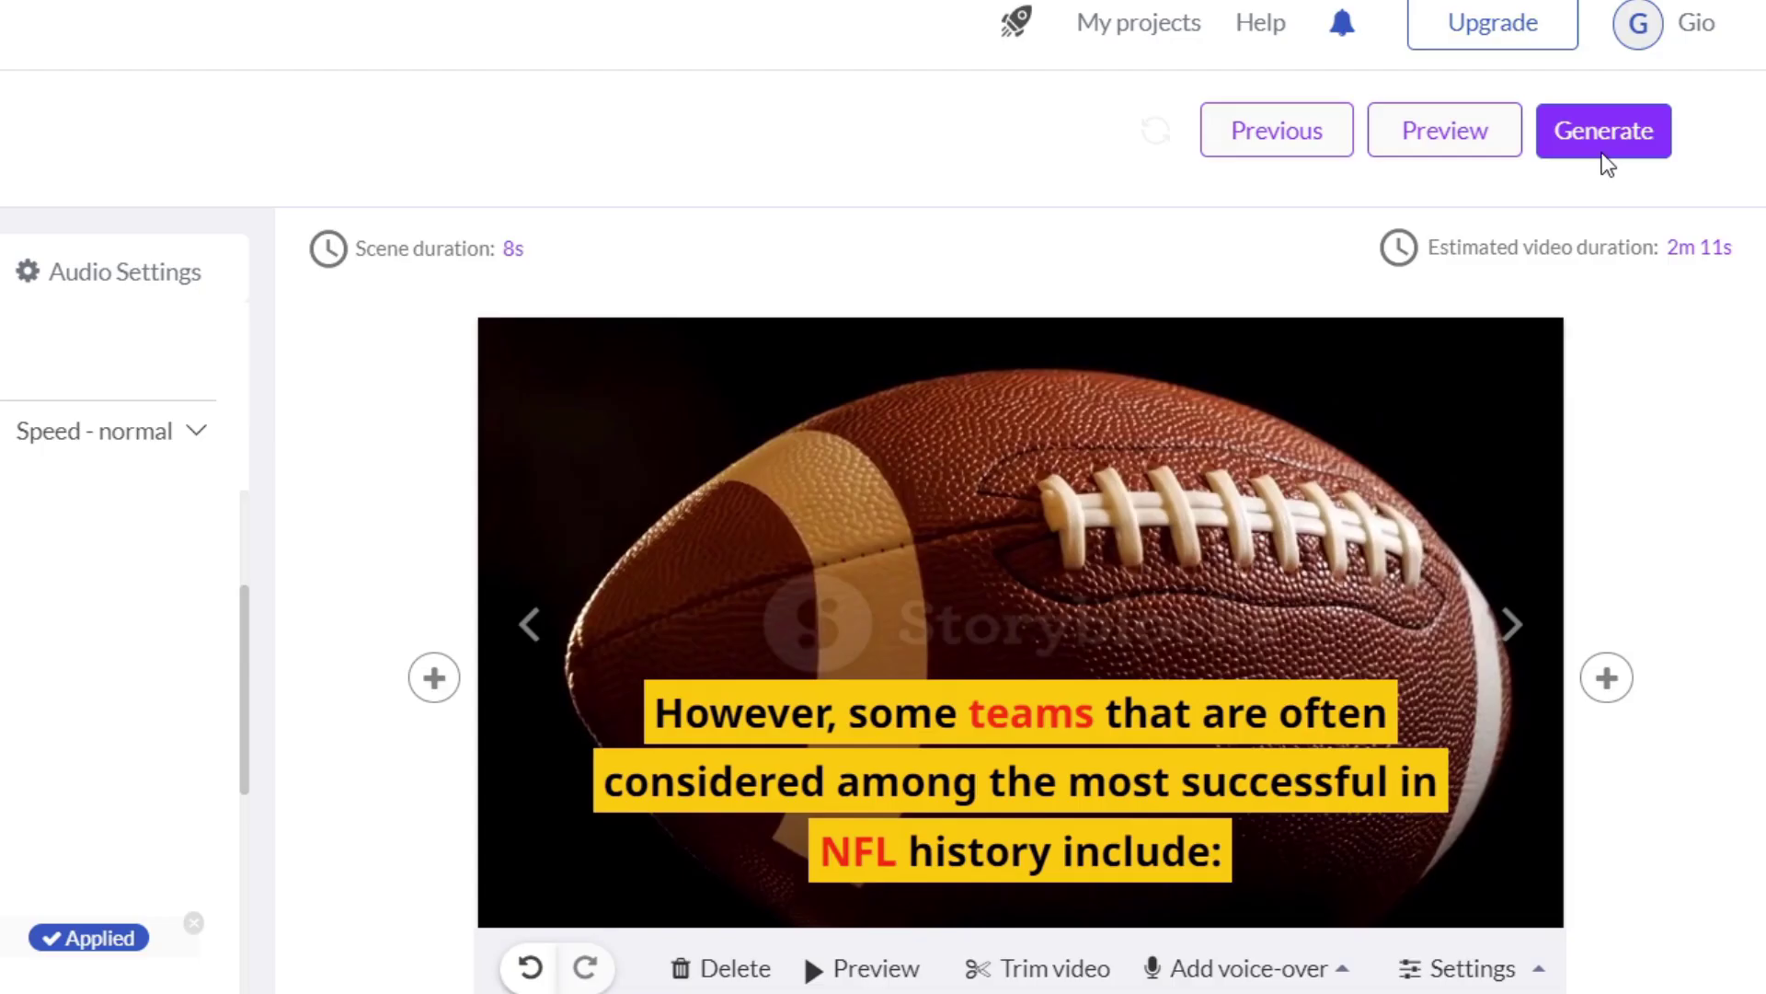
pyautogui.click(1765, 159)
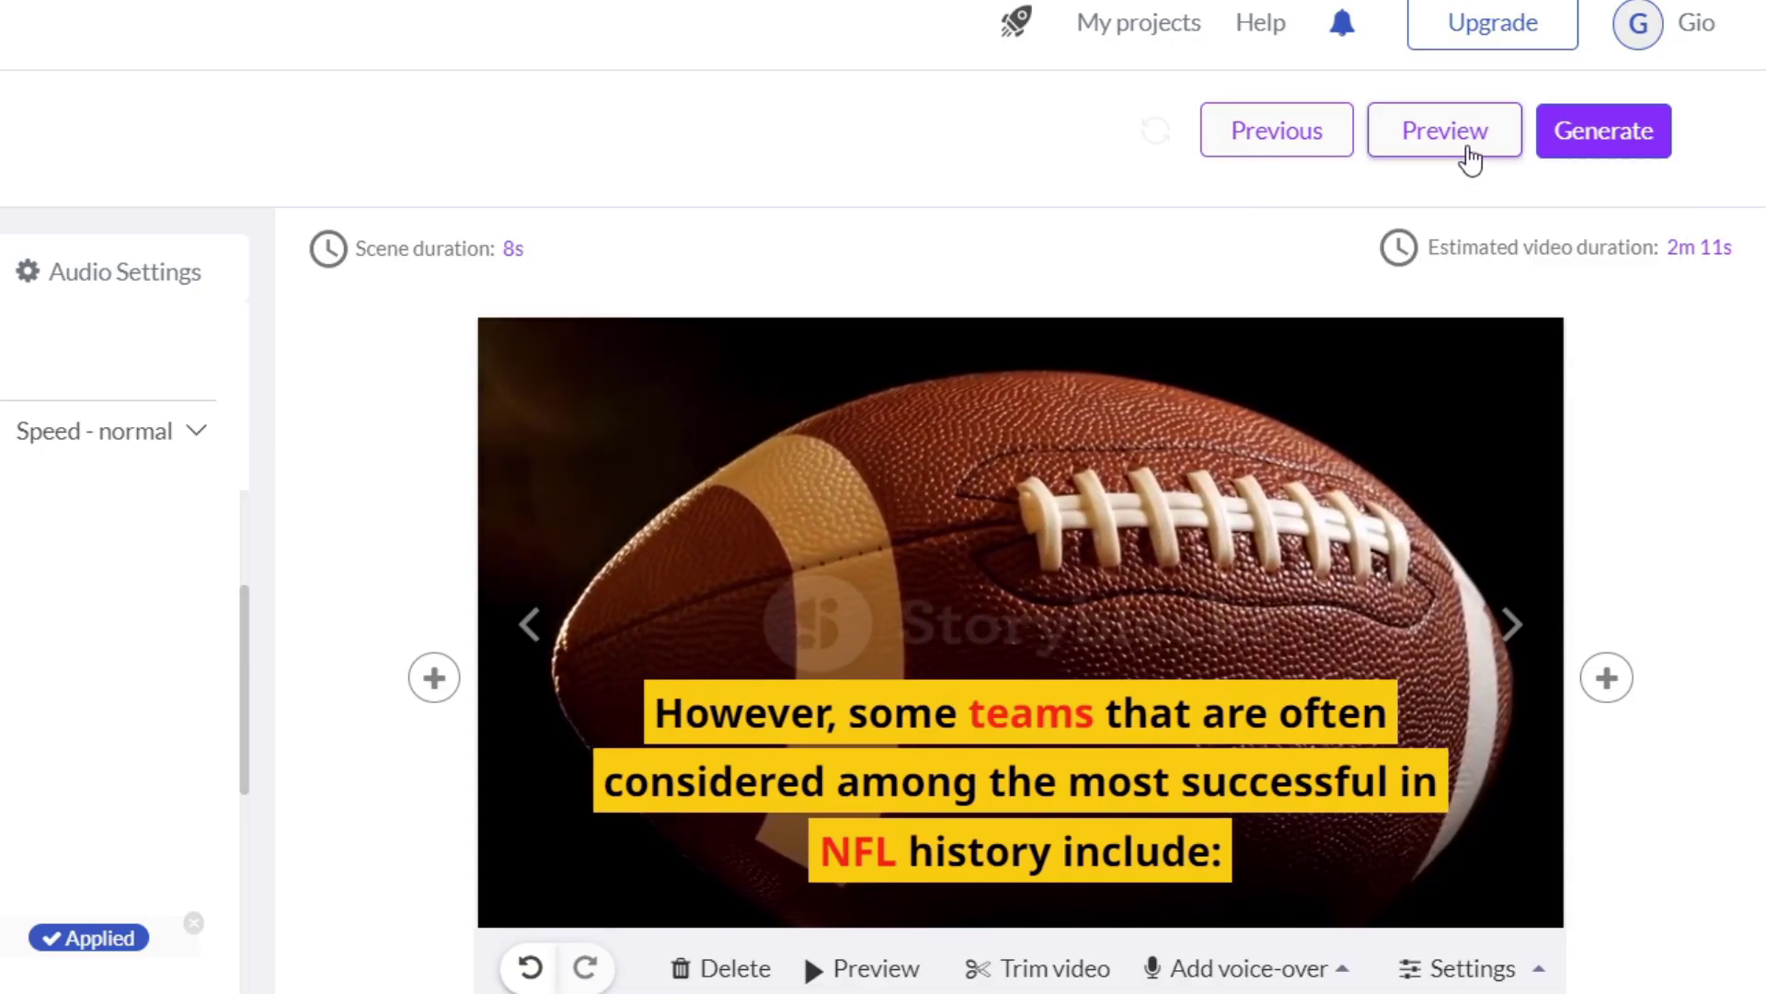
# Step: Choose Video as the generate output to start rendering the project
pyautogui.click(1609, 150)
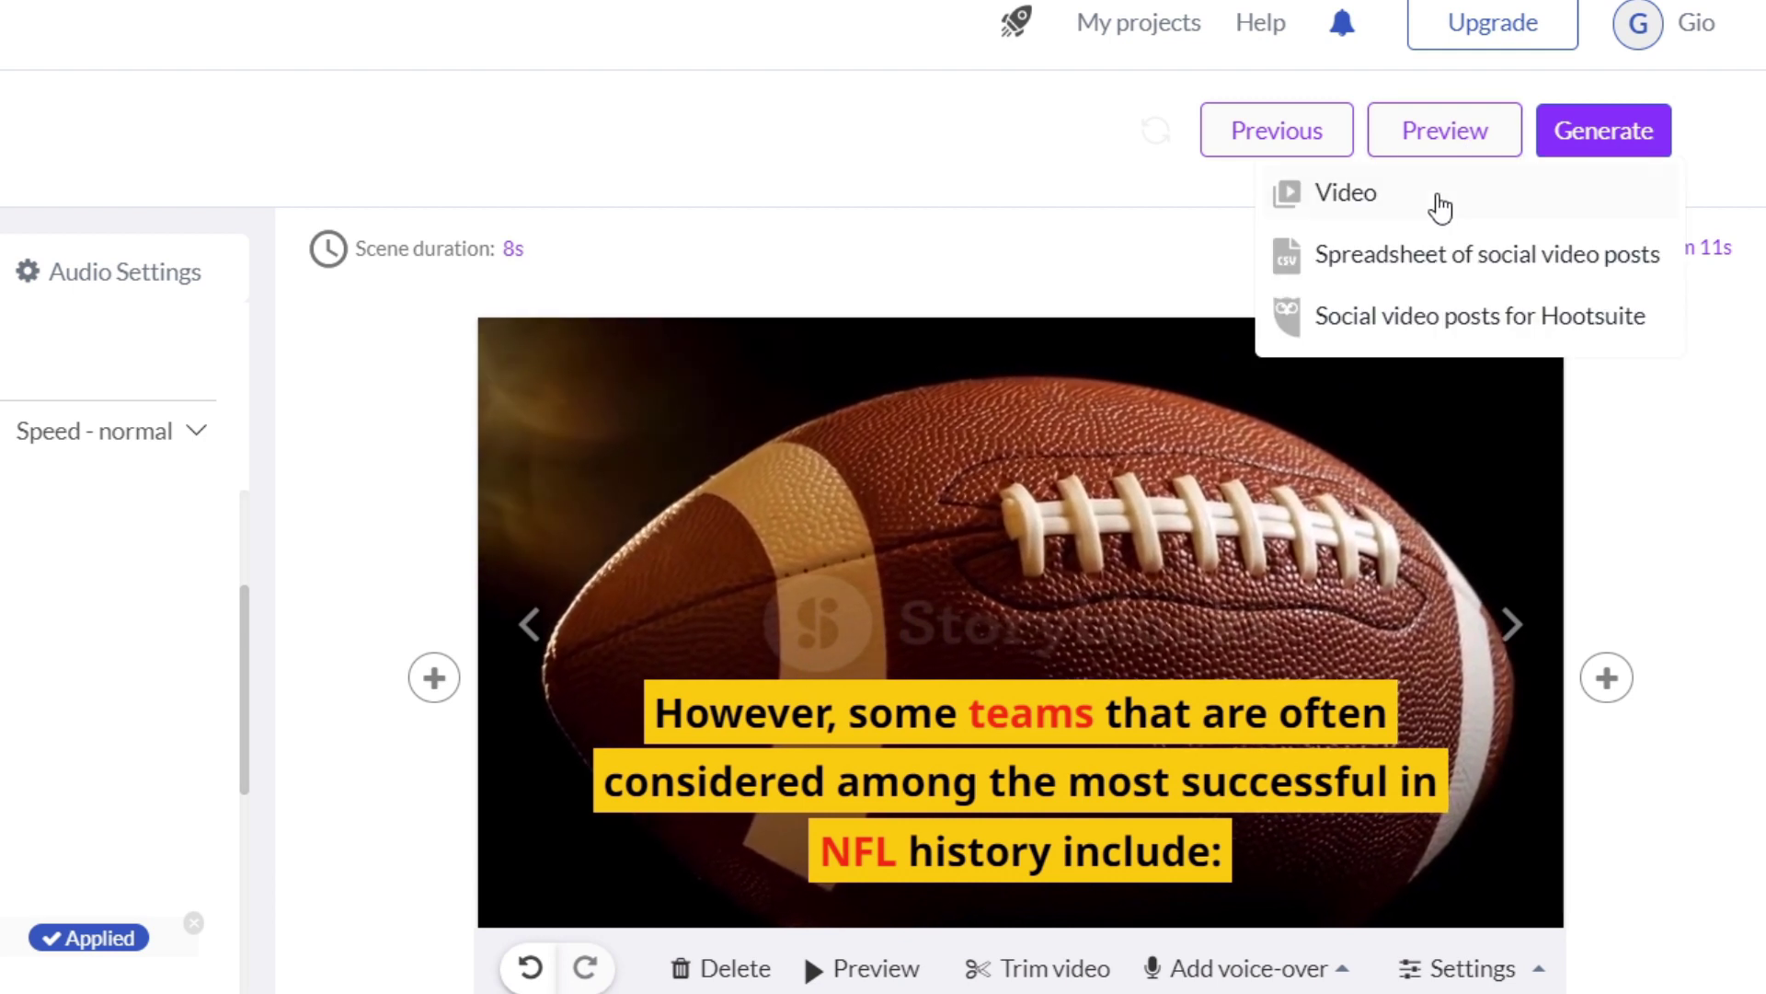